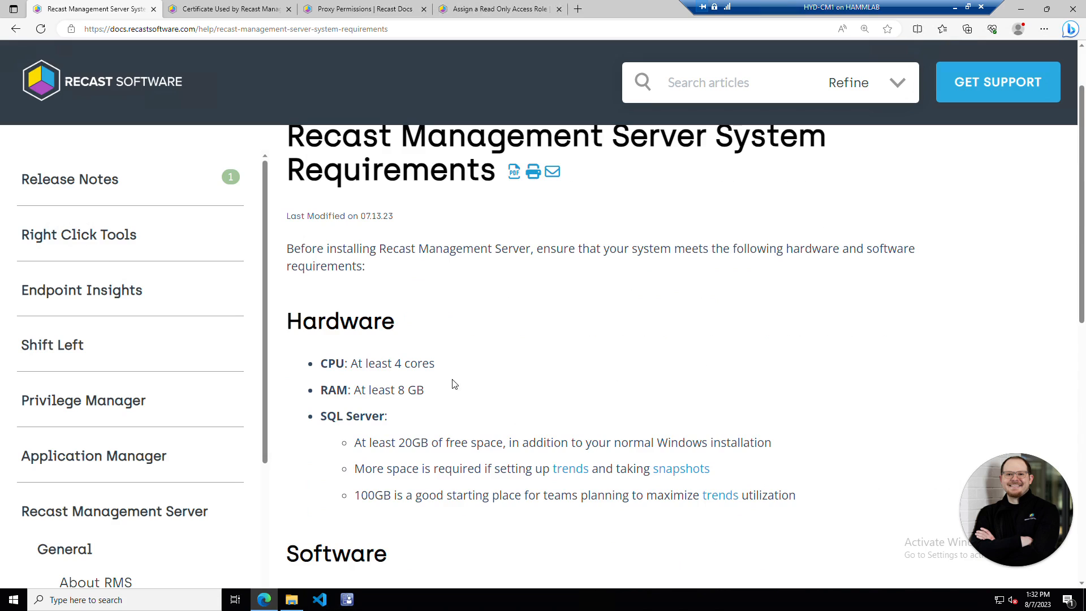
- Scroll through the Recast Management Server system requirements page
scroll(521, 388, "down", 3)
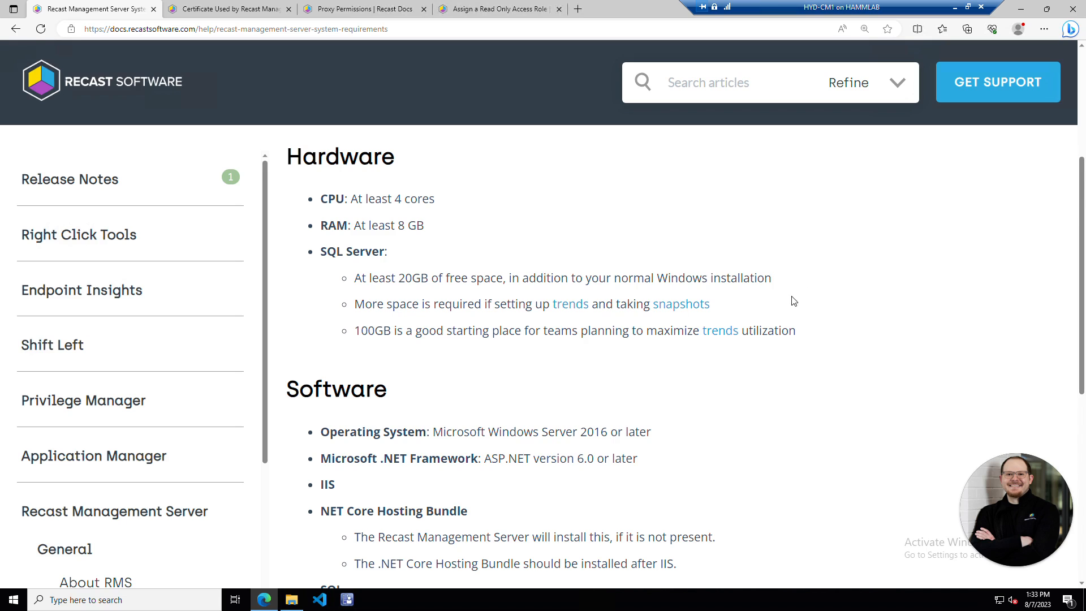
scroll(786, 305, "down", 3)
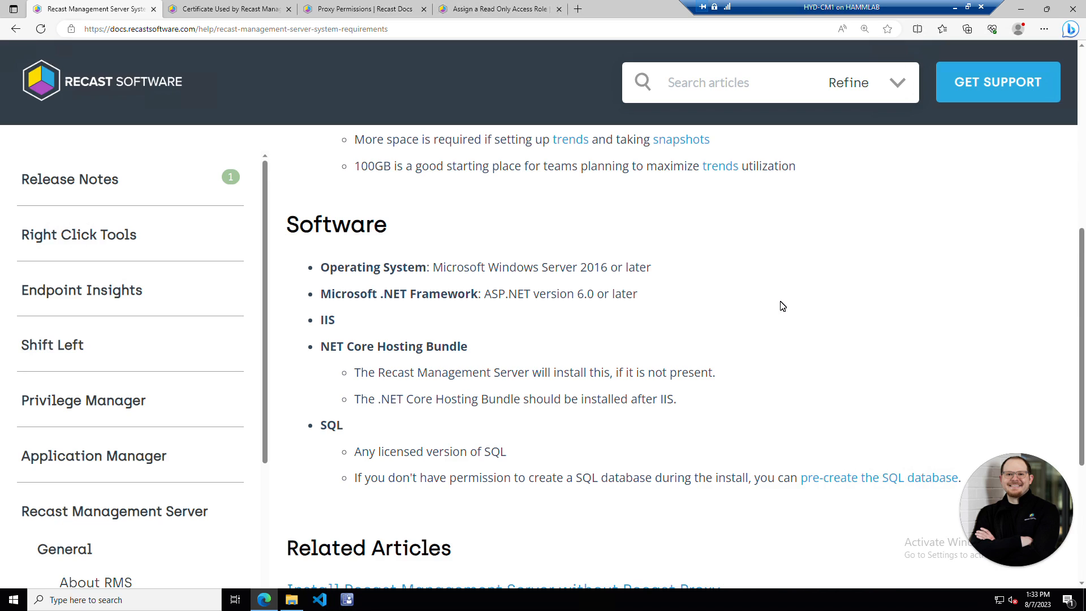
scroll(781, 306, "down", 3)
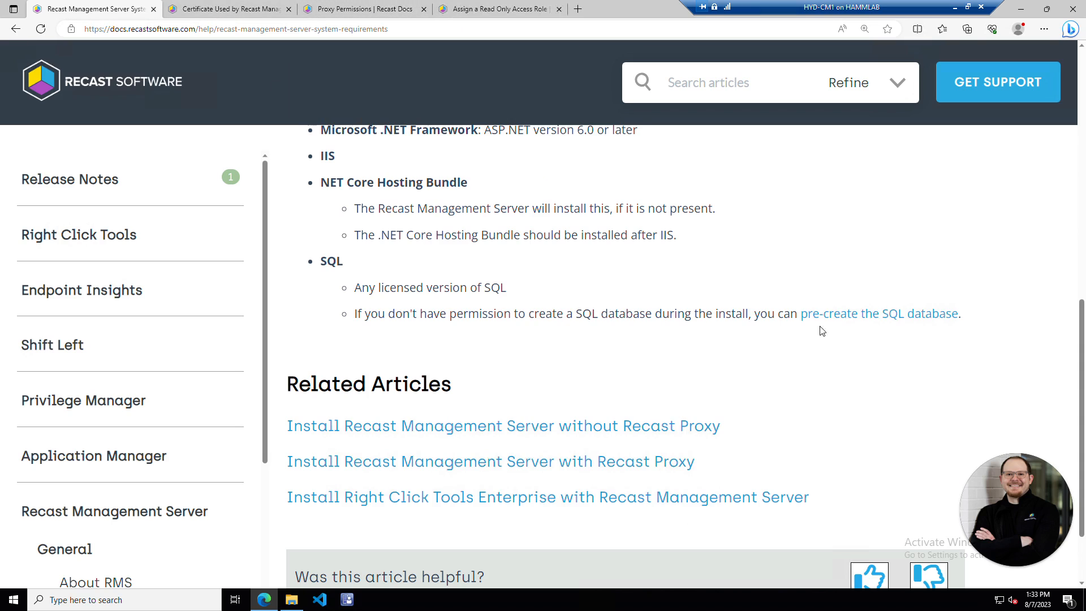
- Read the SQL pre-create article in a new tab, close it, and minimize Edge
right_click(856, 318)
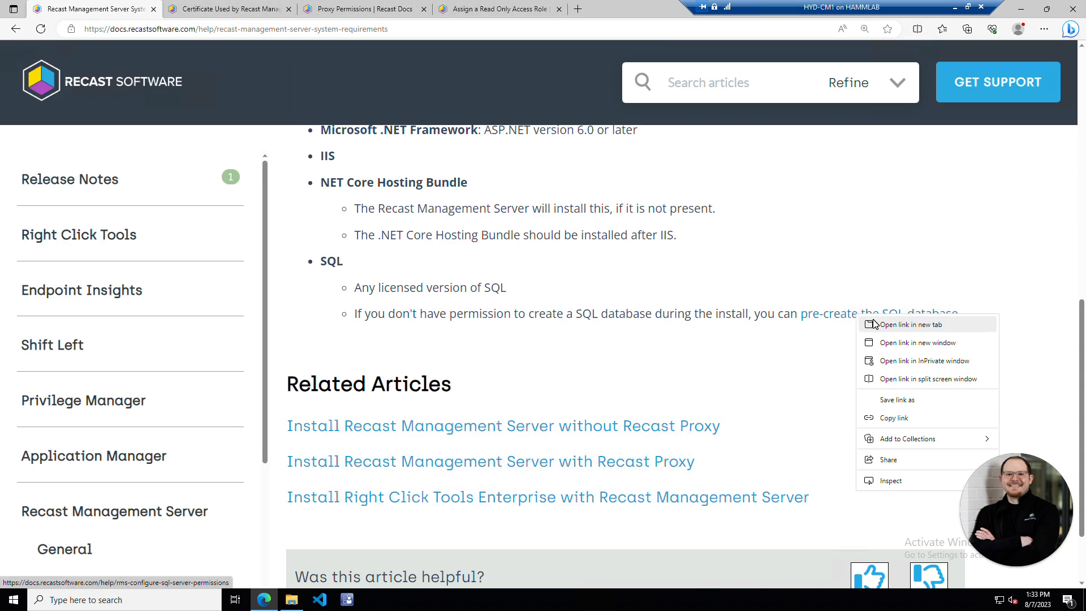
left_click(874, 325)
left_click(337, 12)
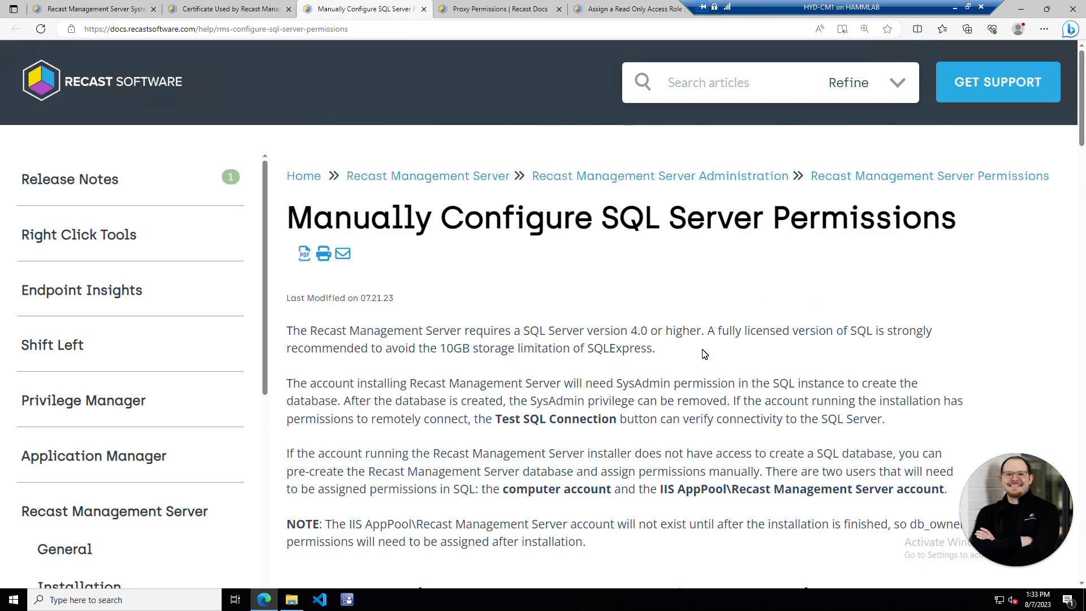
scroll(704, 354, "down", 1)
scroll(704, 354, "down", 1)
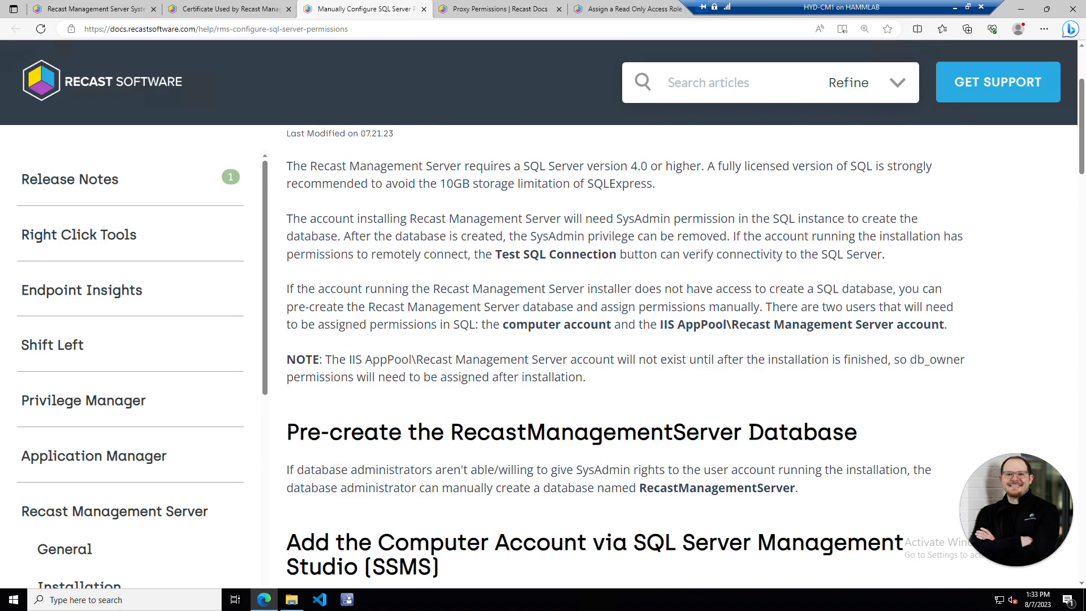
left_click(424, 9)
left_click(1022, 7)
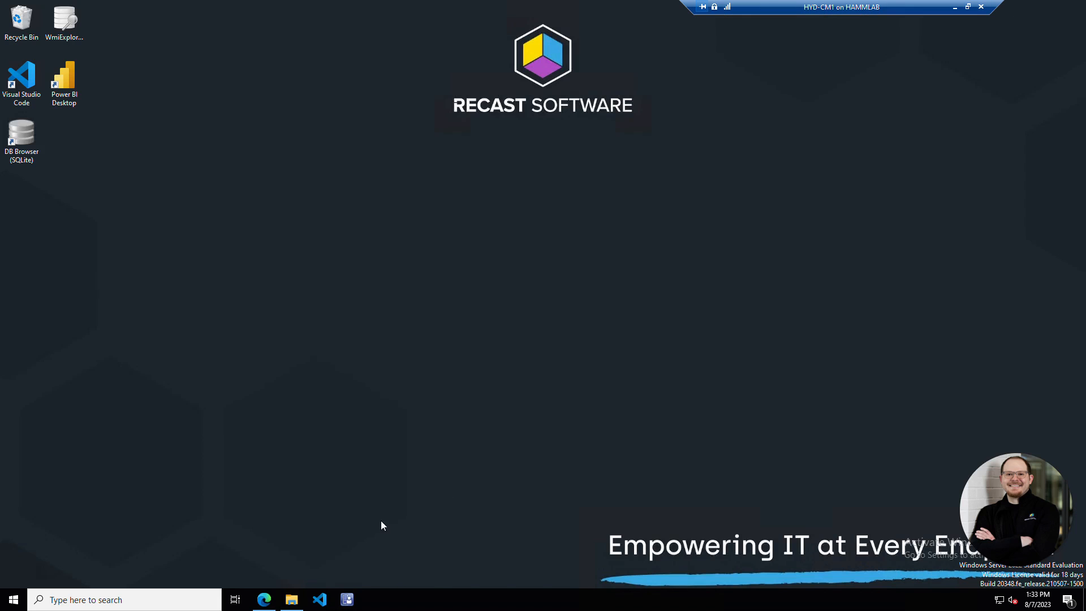
- Launch setup, keep server name CM1.corp.contoso.com and IIS port 444, and continue
left_click(292, 599)
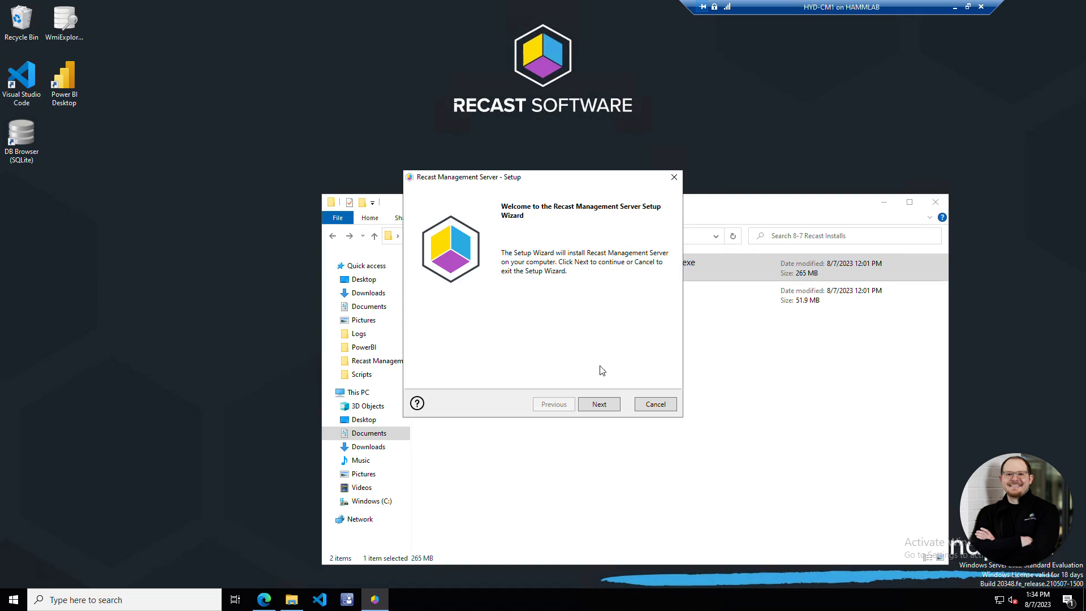
left_click(600, 404)
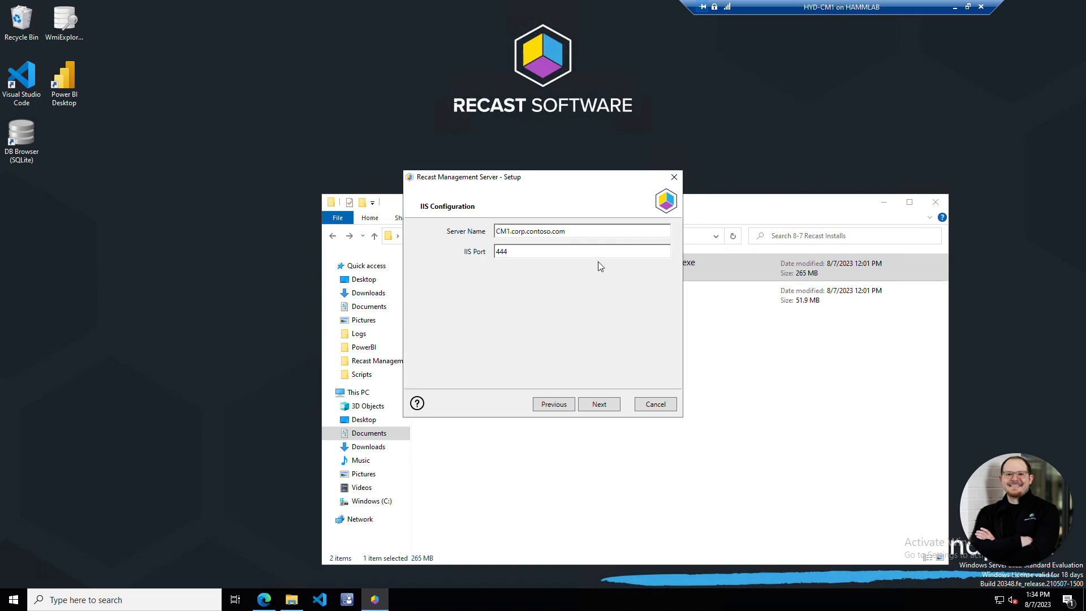
left_click_drag(564, 230, 463, 224)
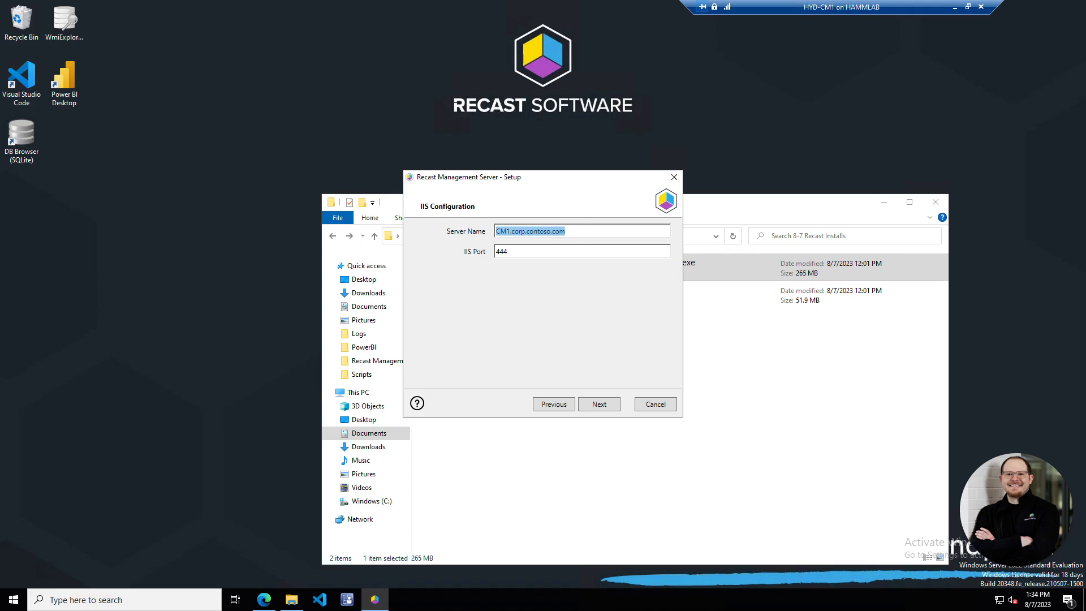
left_click(565, 231)
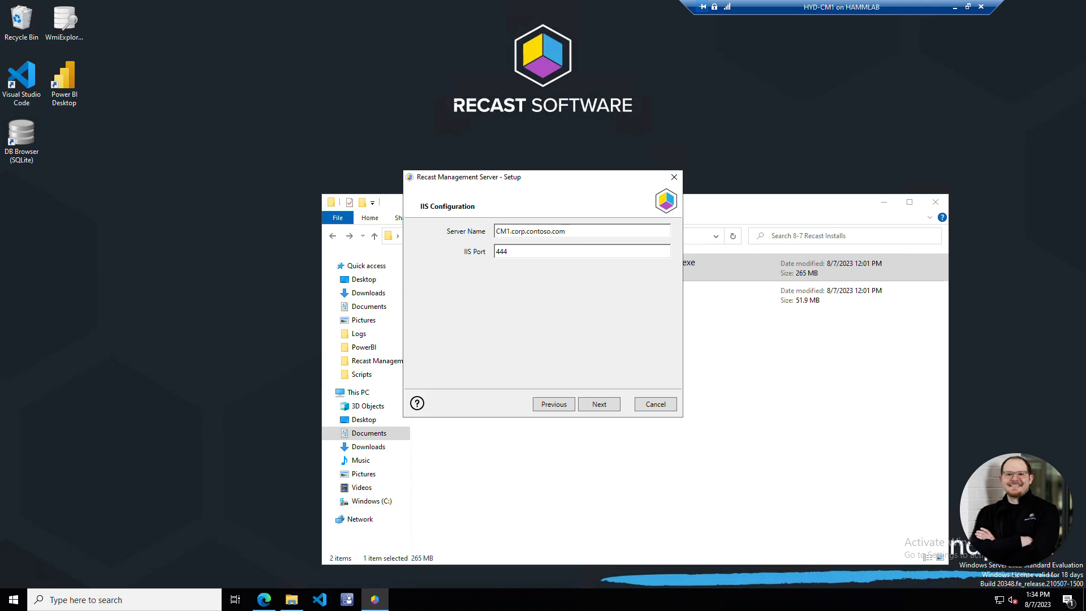
left_click(584, 247)
left_click(603, 405)
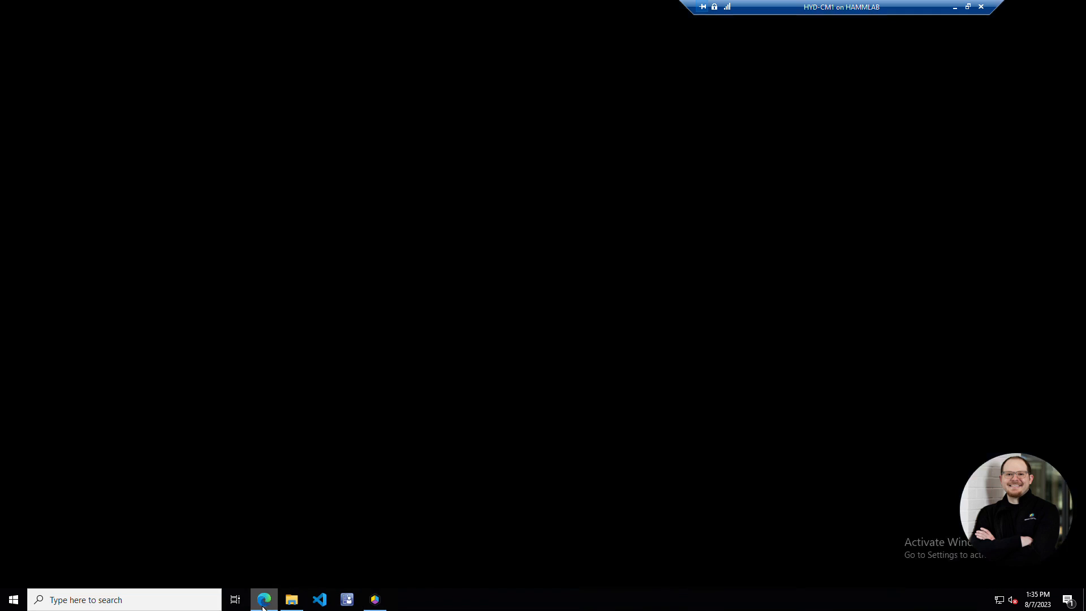
- After checking the certificate docs, select Generate Self-Signed Certificate and continue
left_click(263, 599)
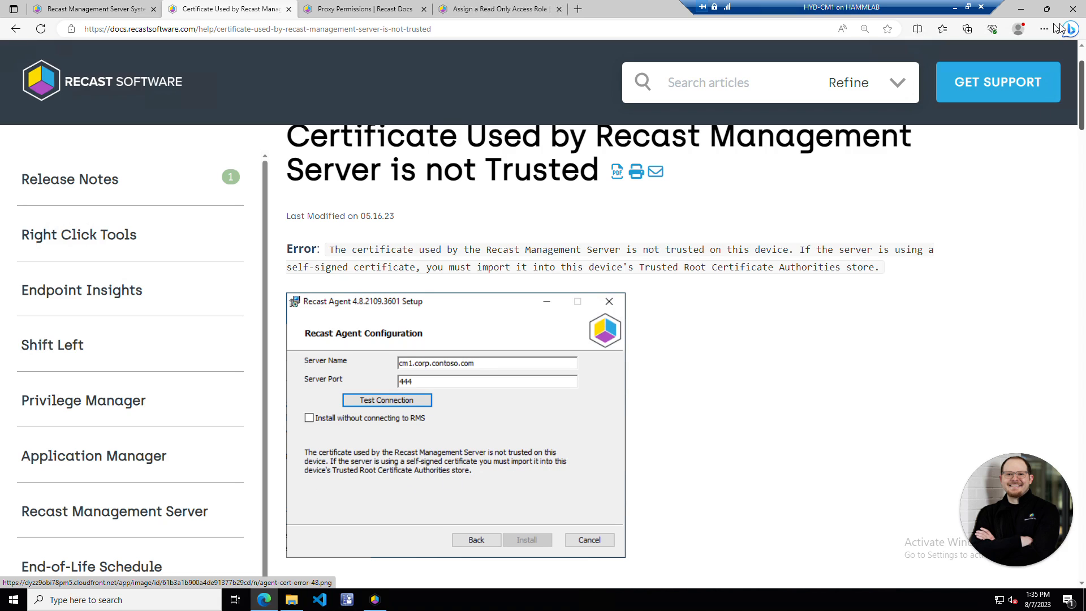
left_click(1021, 9)
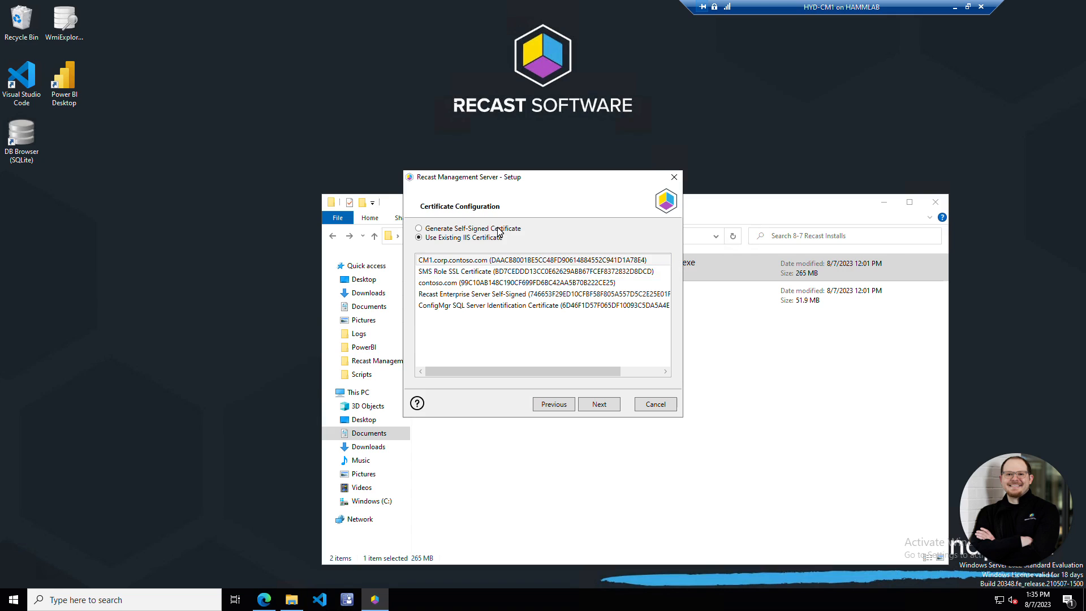
left_click(497, 228)
left_click(598, 404)
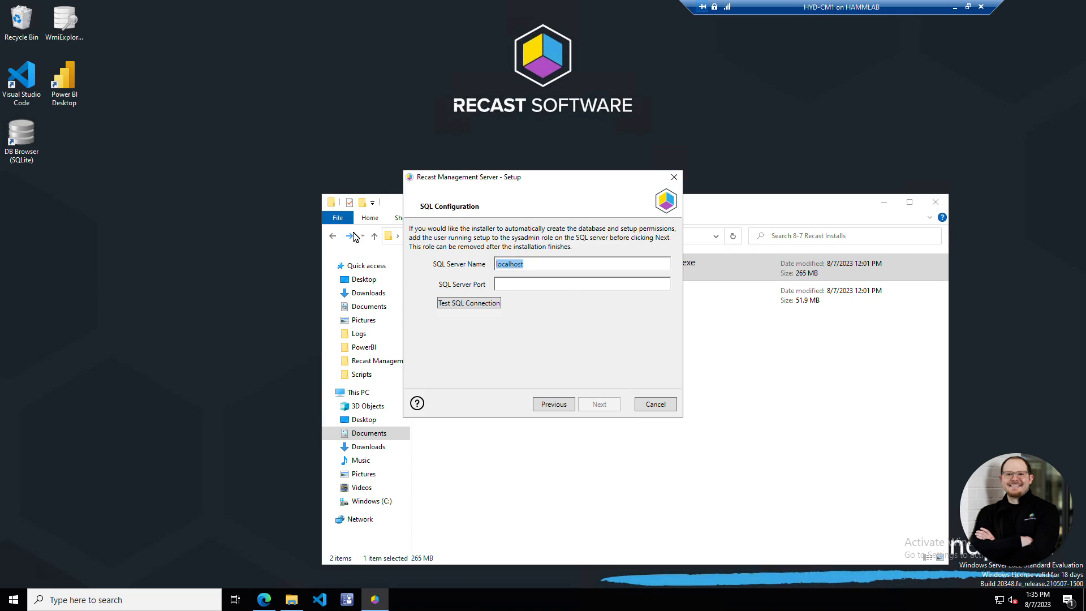
- Enter SQL server cm1.corp.contoso.com with port 1433 and test the connection
type("cm1.corp.contoso")
type(".com")
type("14")
type("33")
left_click(451, 303)
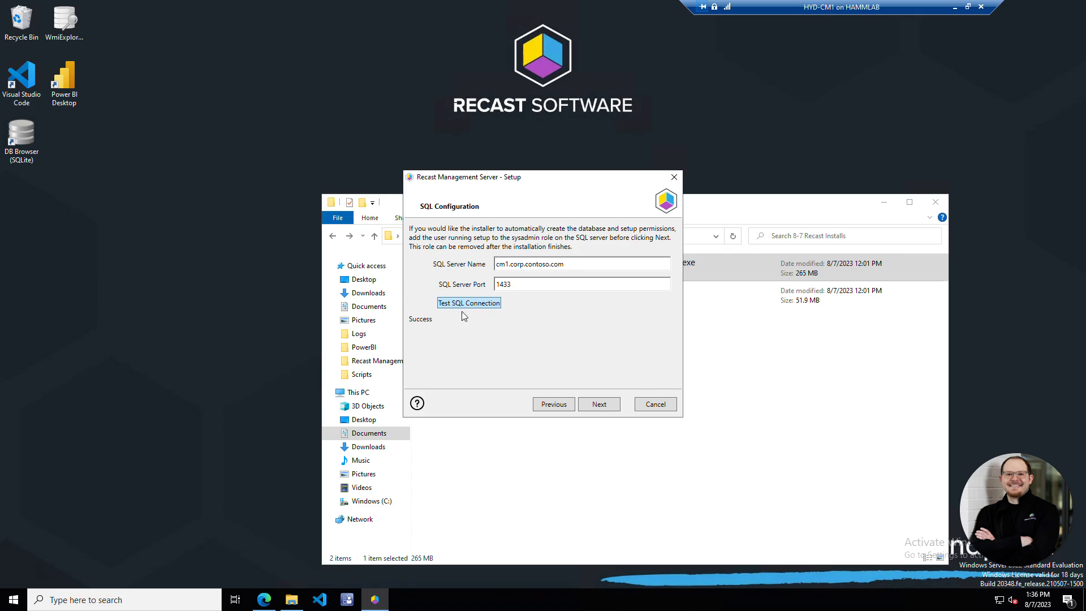
left_click(607, 404)
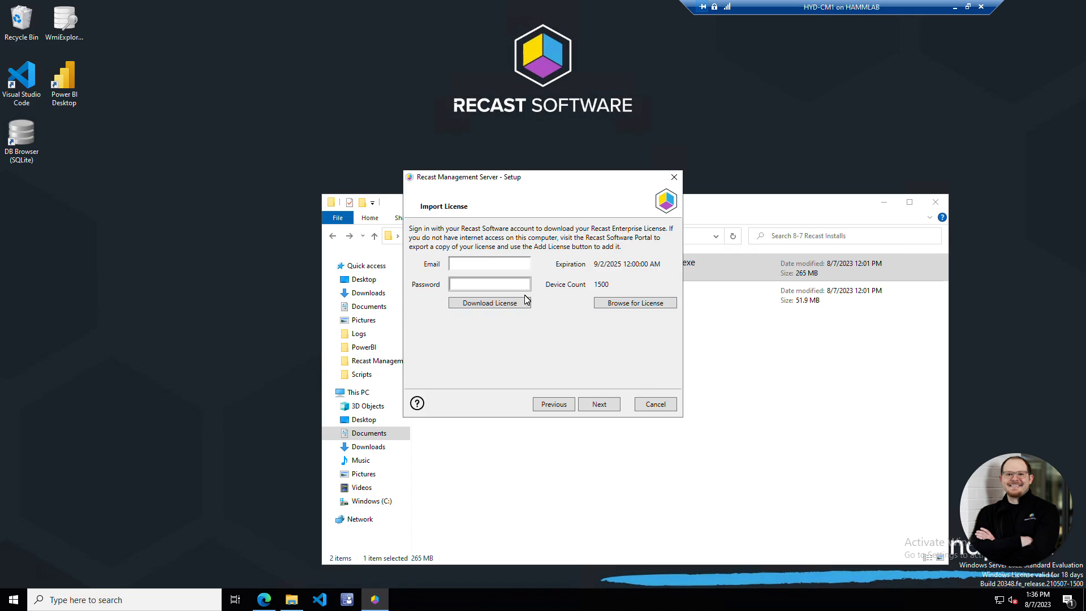
- Download the license with the account e-mail and password, then view the Proxy Permissions docs
key("Tab")
type("•••••••••••••")
left_click(505, 304)
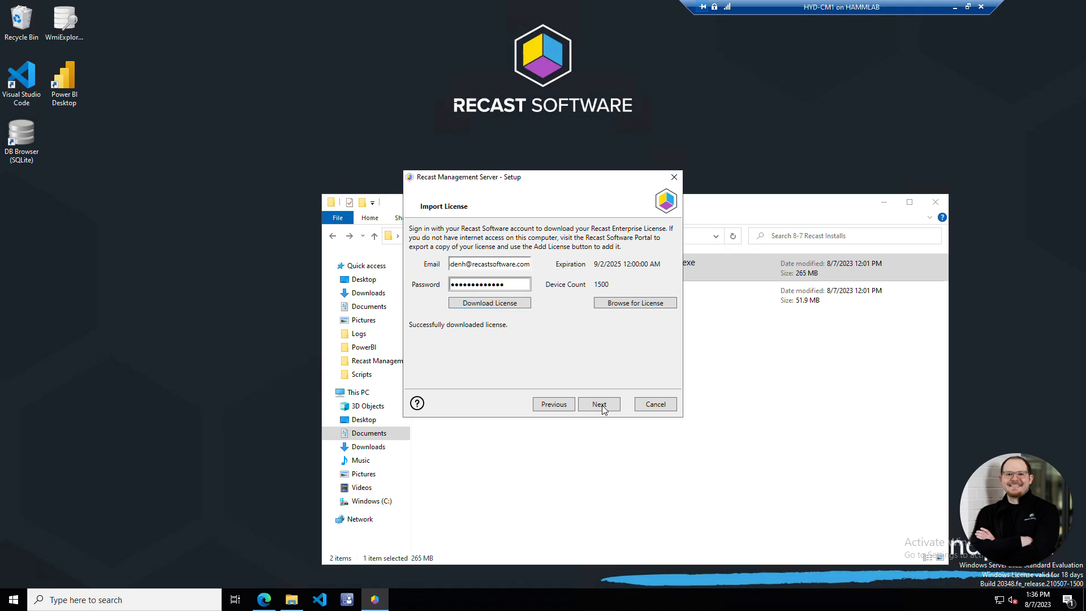
left_click(599, 403)
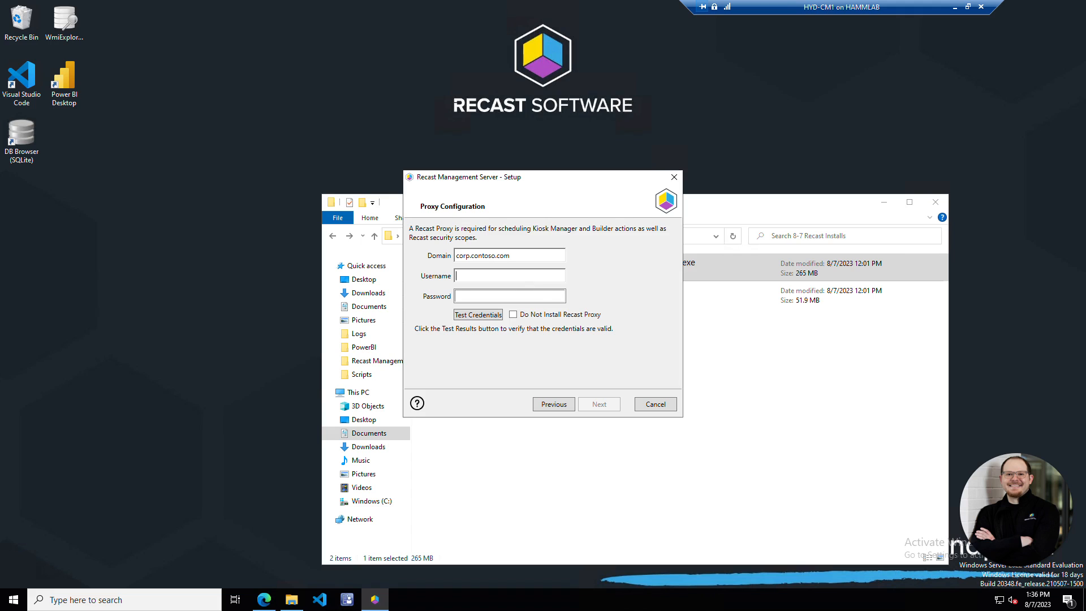
left_click(264, 600)
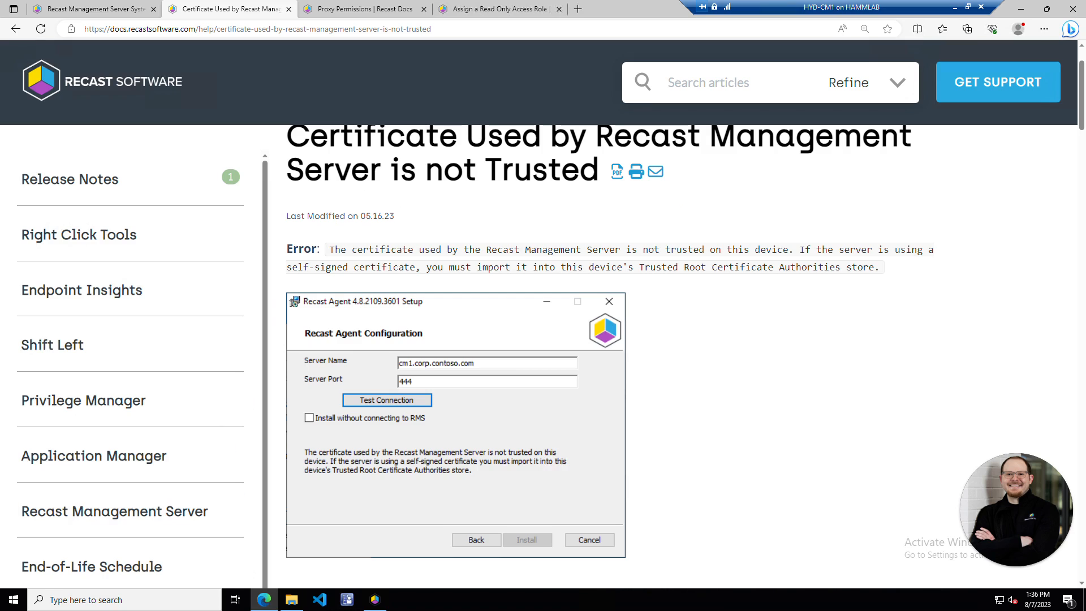
left_click(346, 14)
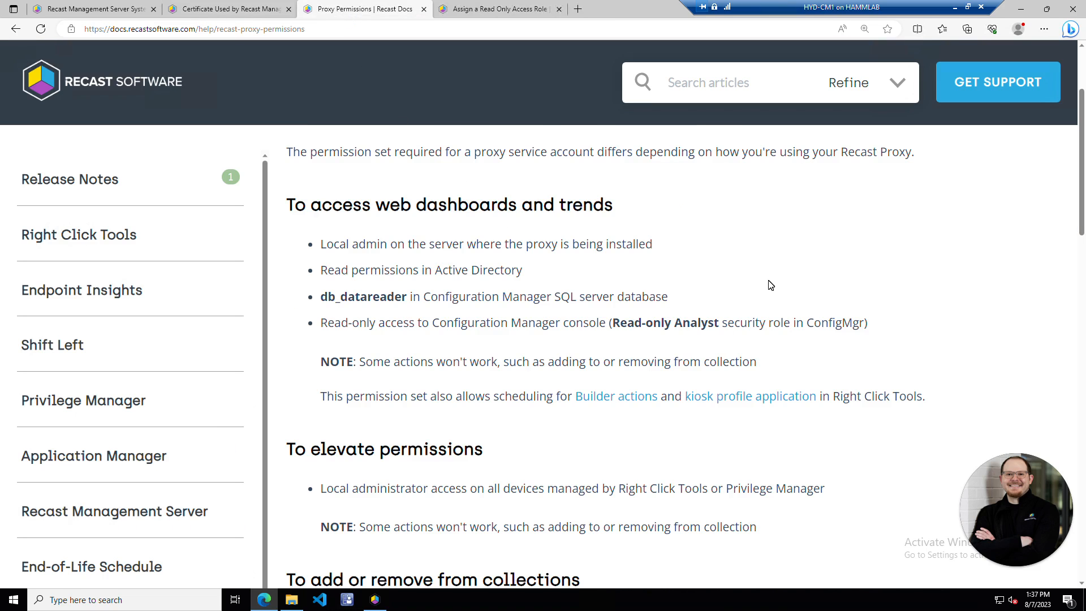
- Scroll through the Proxy Permissions article to review the required service account permissions
scroll(641, 232, "up", 3)
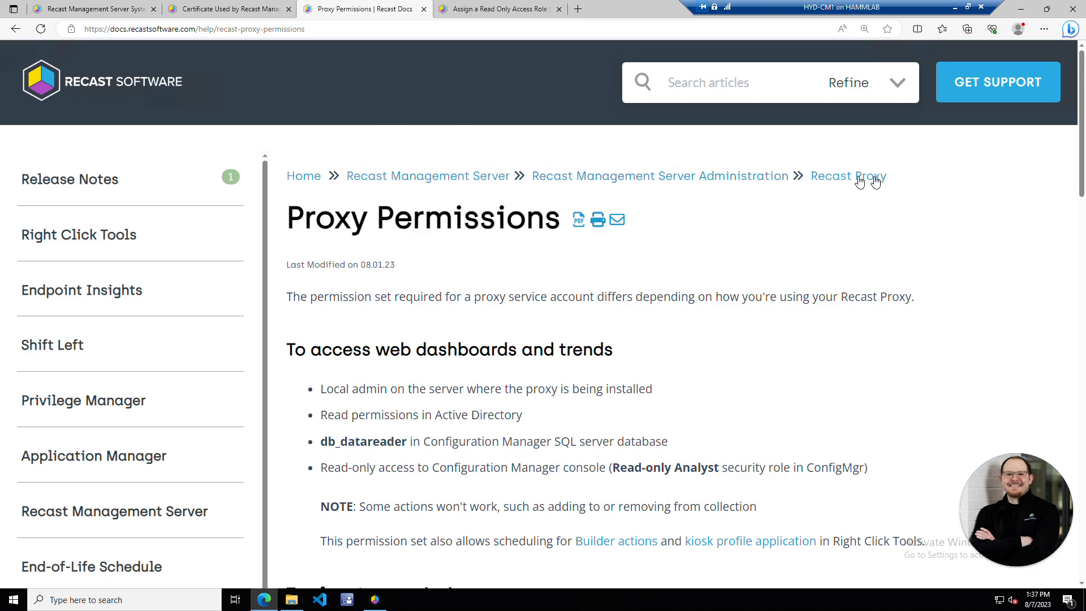
scroll(771, 325, "down", 3)
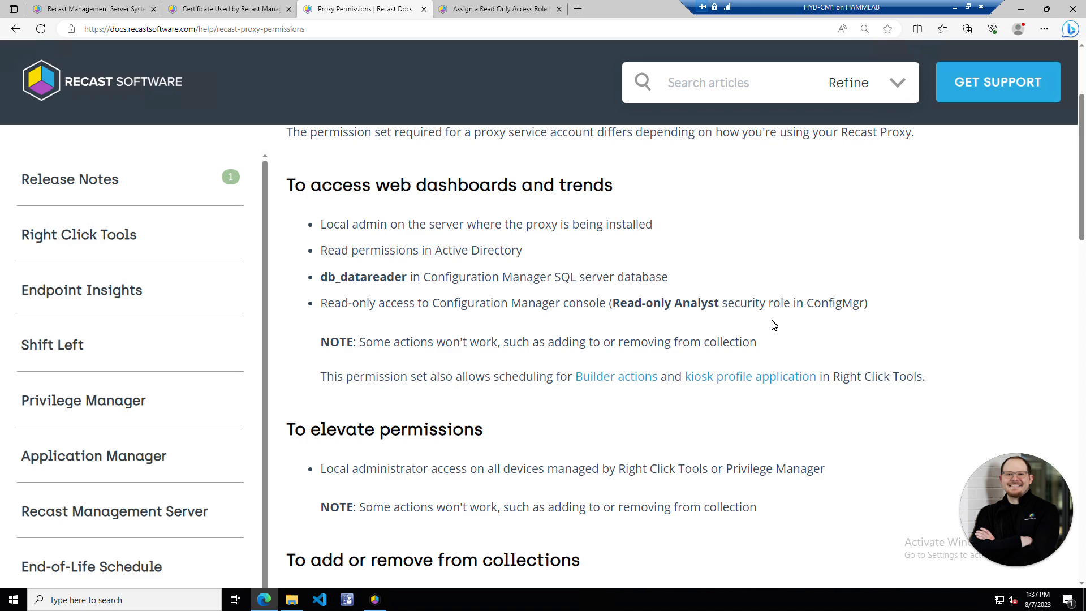
scroll(791, 314, "down", 1)
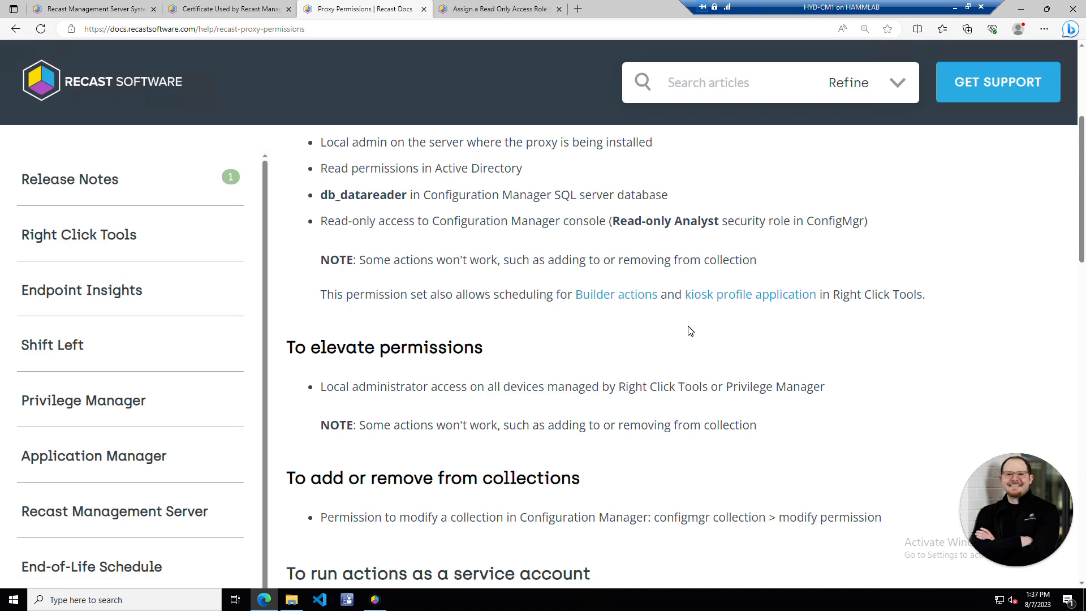
scroll(690, 331, "down", 2)
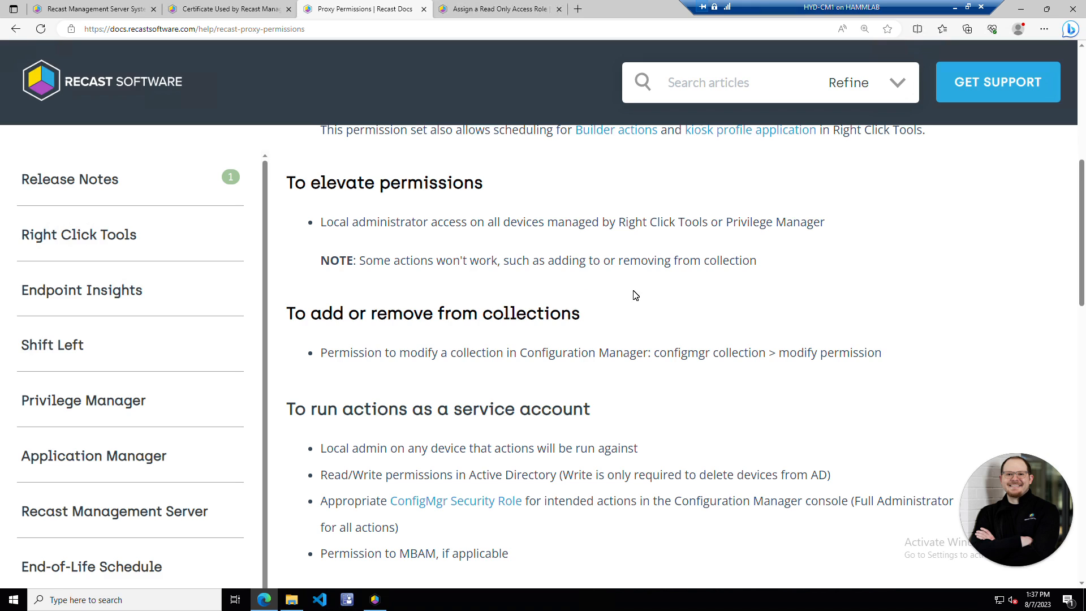
scroll(635, 295, "down", 1)
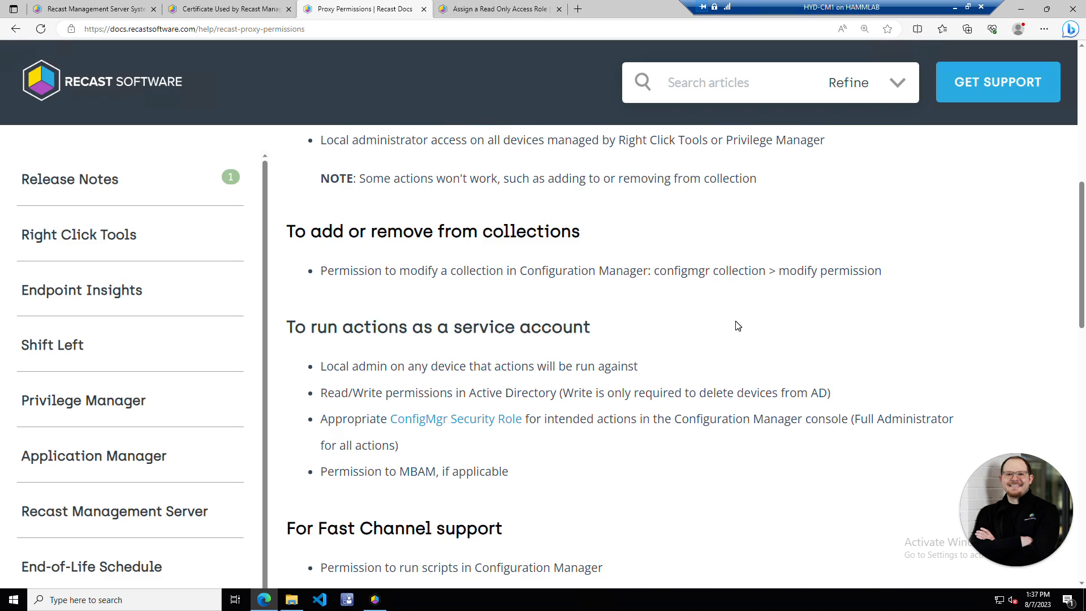
scroll(739, 329, "down", 1)
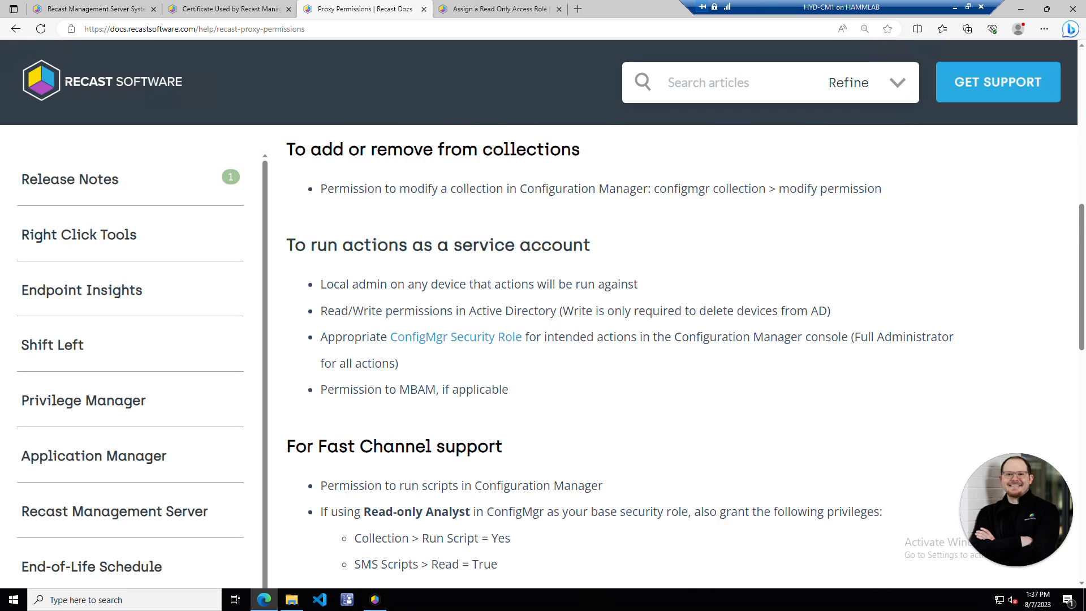
scroll(737, 336, "down", 1)
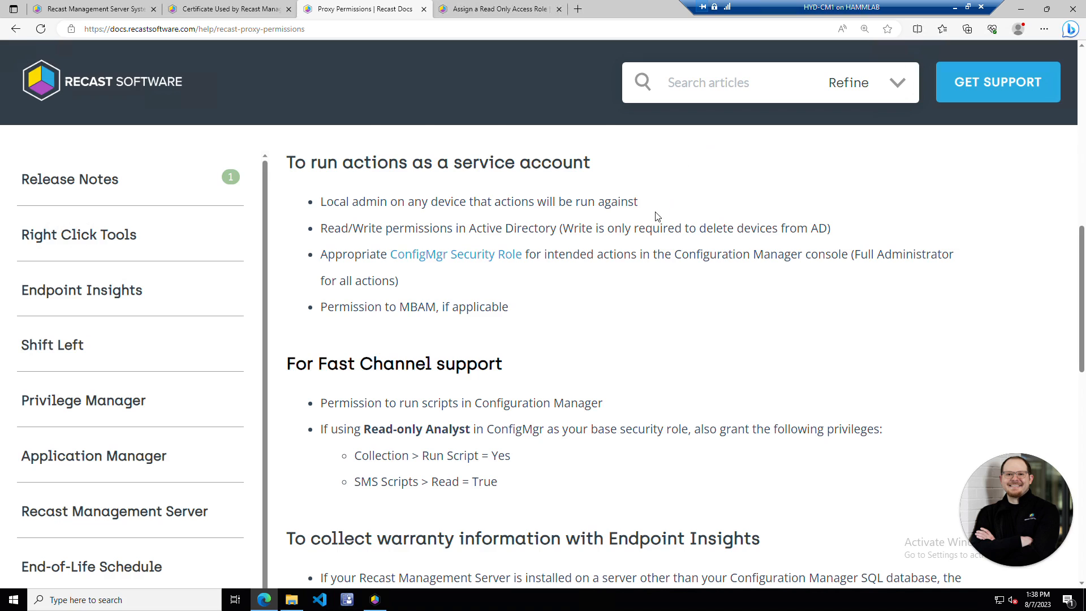
scroll(656, 215, "down", 5)
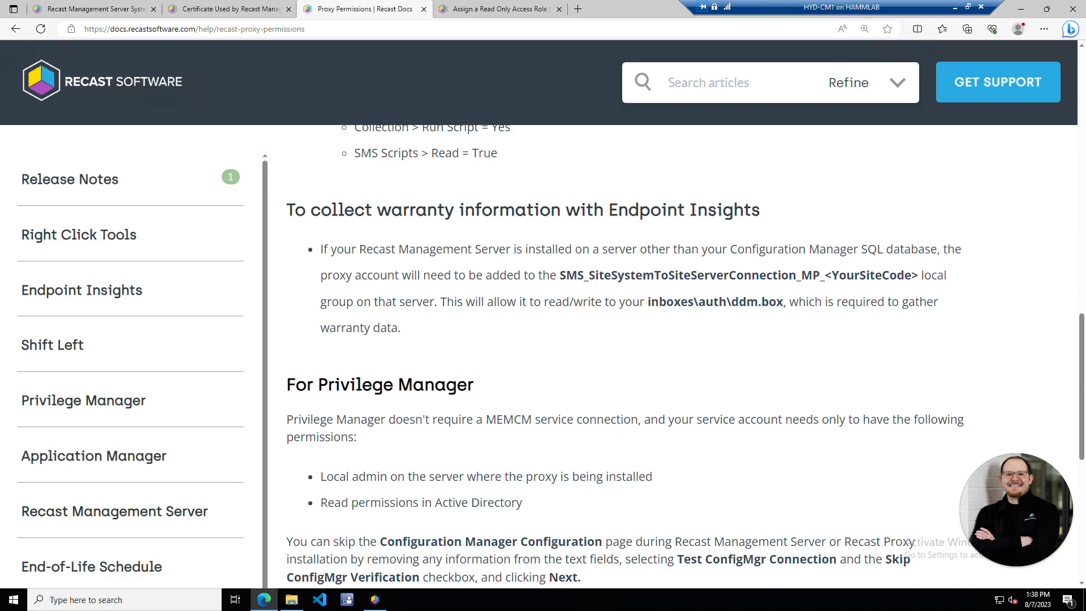
scroll(673, 232, "down", 4)
- Search 'delegate' and open the Delegate Access to BitLocker Recovery Keys article
type("dielega")
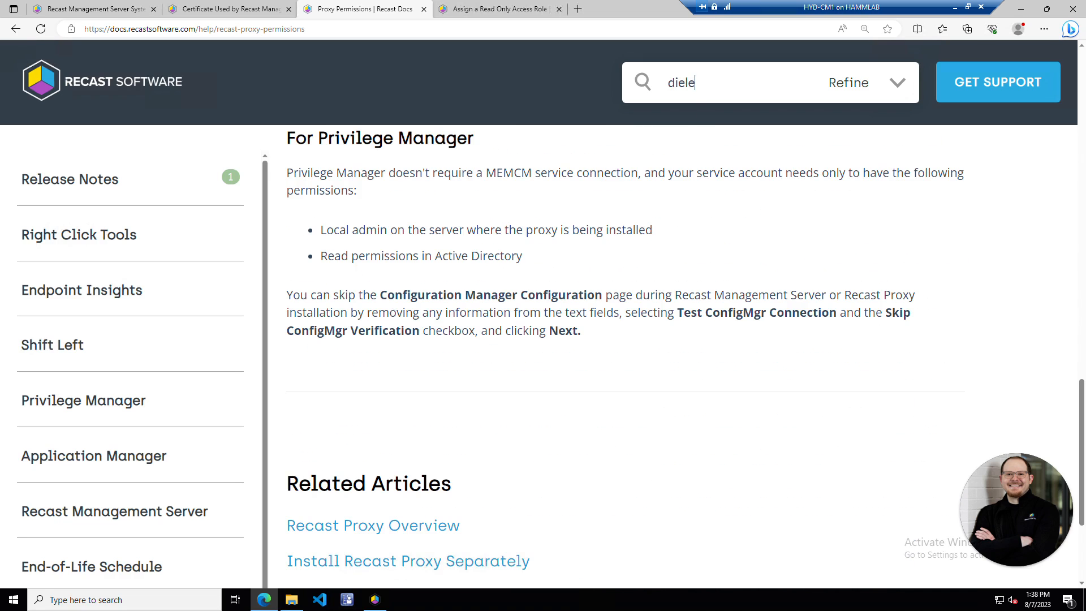
key("BackSpace")
key("BackSpace")
key("BackSpace")
key("BackSpace")
key("BackSpace")
key("BackSpace")
key("BackSpace")
type("delegate")
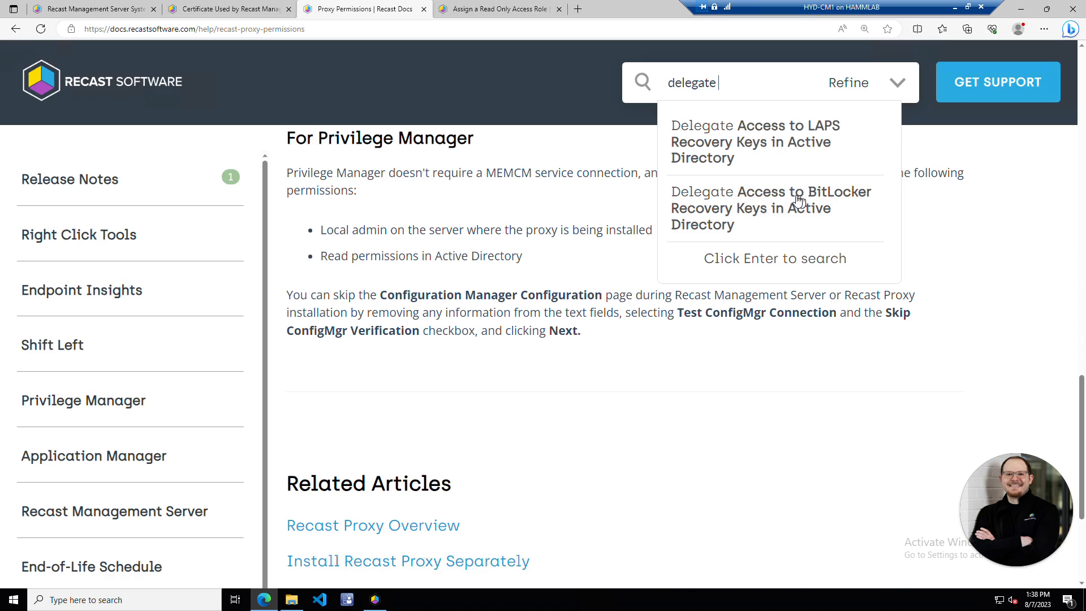
left_click(782, 199)
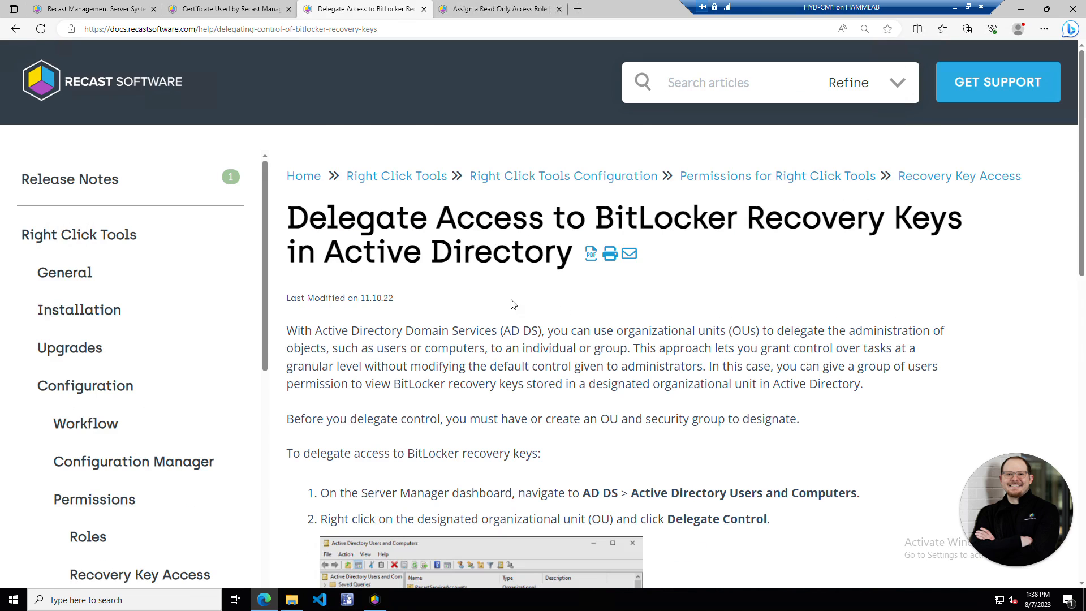
scroll(656, 312, "down", 10)
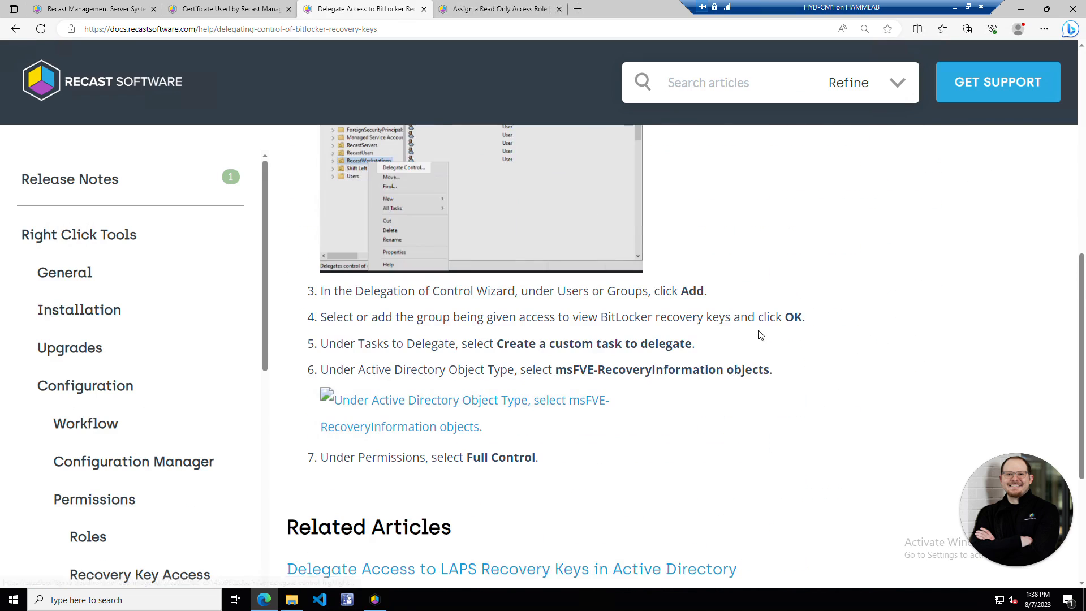
scroll(759, 337, "up", 3)
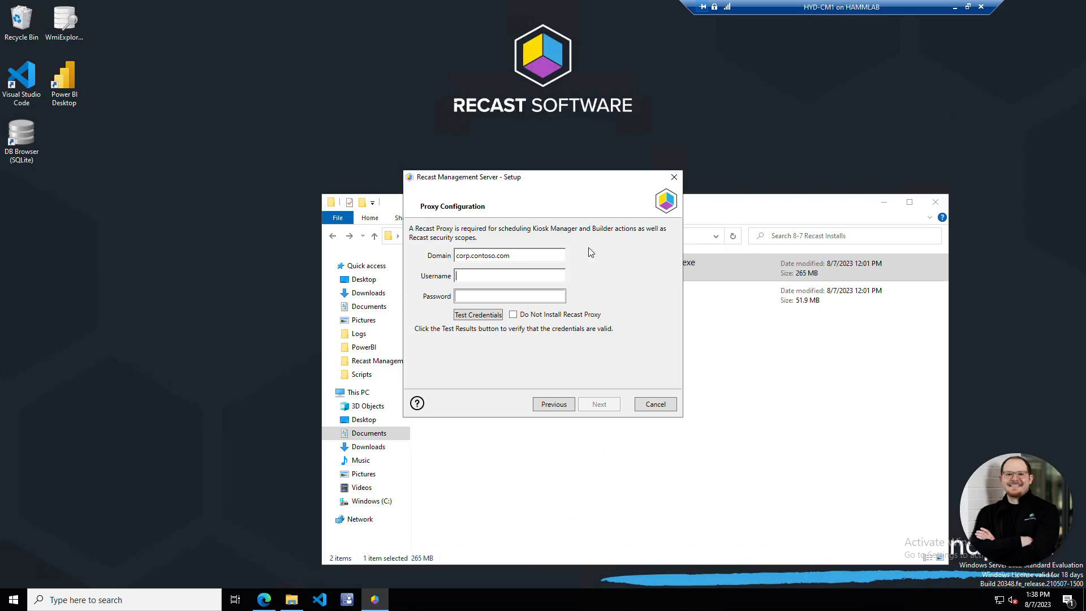
- Test the LabAdmin proxy credentials and the corp.contoso.com domain connection
type("LabAdmin")
key("Tab")
type("********")
left_click(486, 315)
left_click(600, 405)
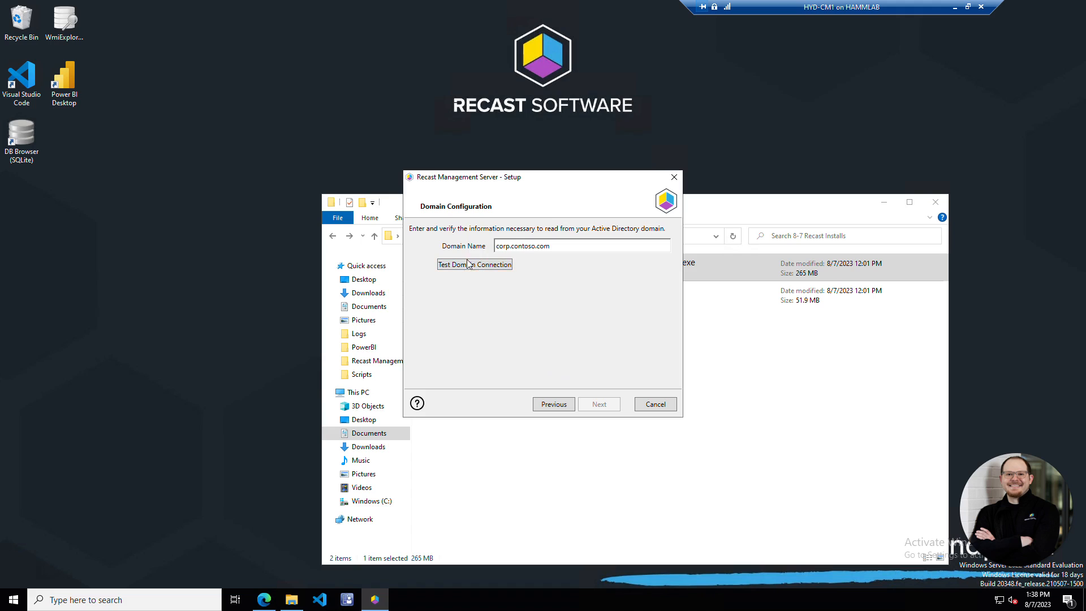
left_click(505, 265)
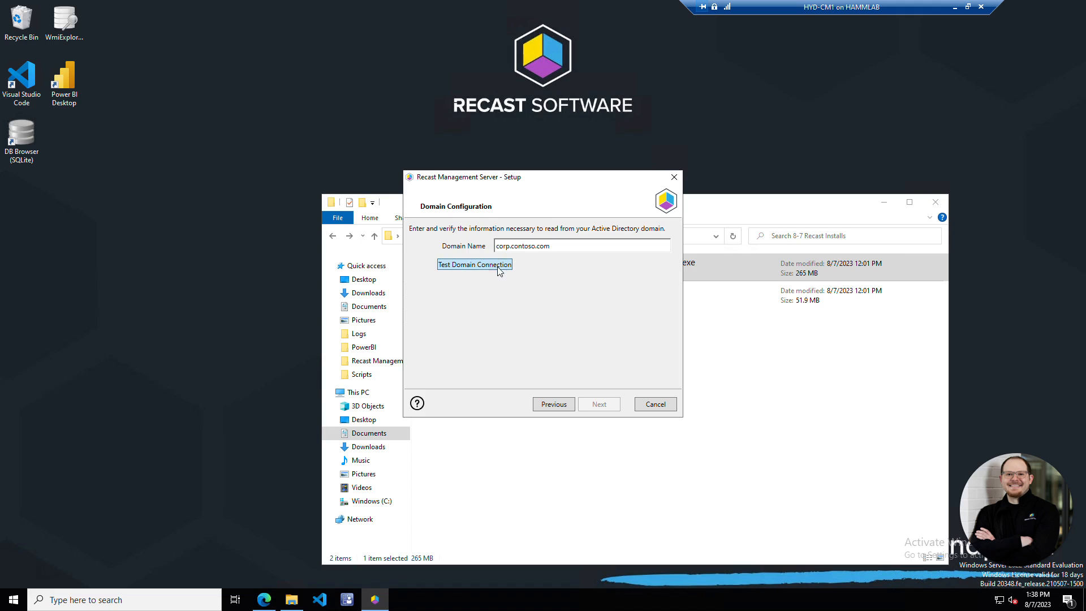
left_click(608, 407)
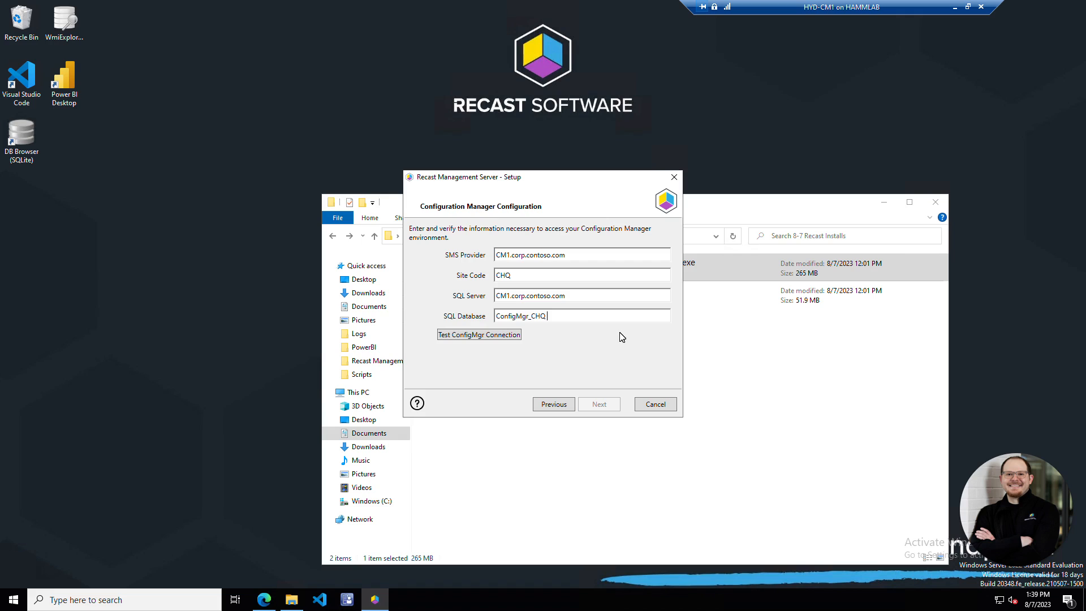
- Keep the database as ConfigMgr_CHQ and run Test ConfigMgr Connection for site CHQ
type("CM_CHQ")
key("BackSpace")
key("BackSpace")
key("BackSpace")
key("BackSpace")
key("BackSpace")
key("BackSpace")
key("BackSpace")
left_click(487, 341)
- Advance to MBAM Configuration without filling in any MBAM fields
left_click(609, 405)
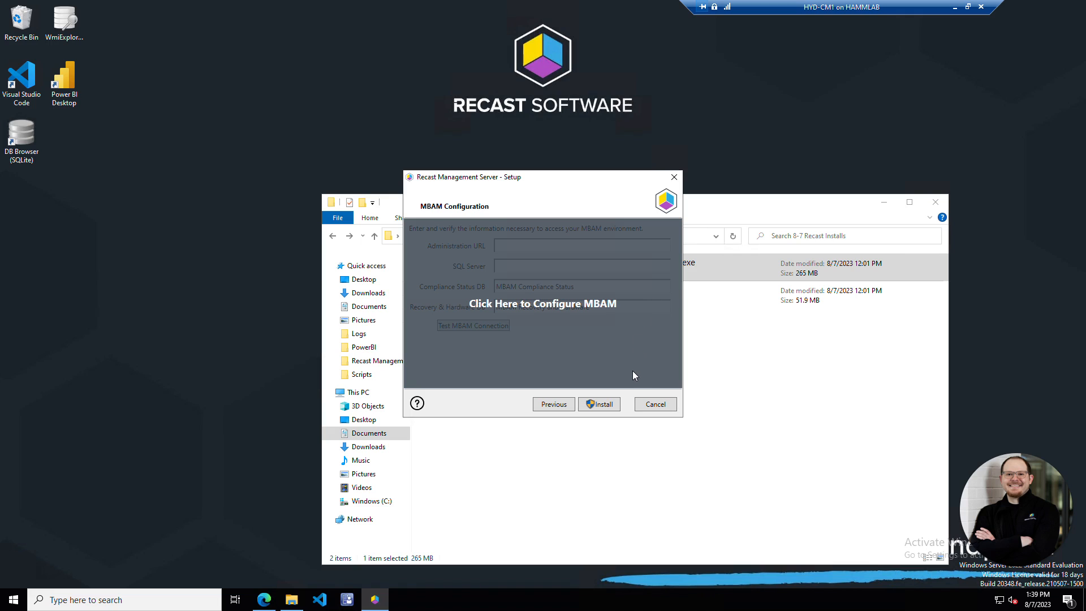
- Start the installation and approve the User Account Control prompt
left_click(603, 404)
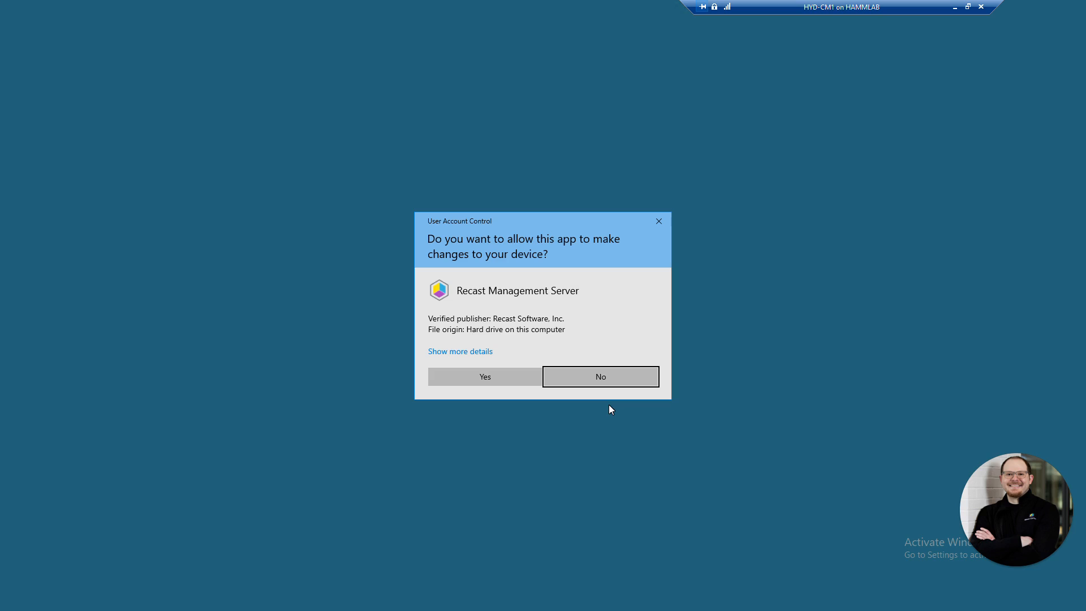
left_click(505, 373)
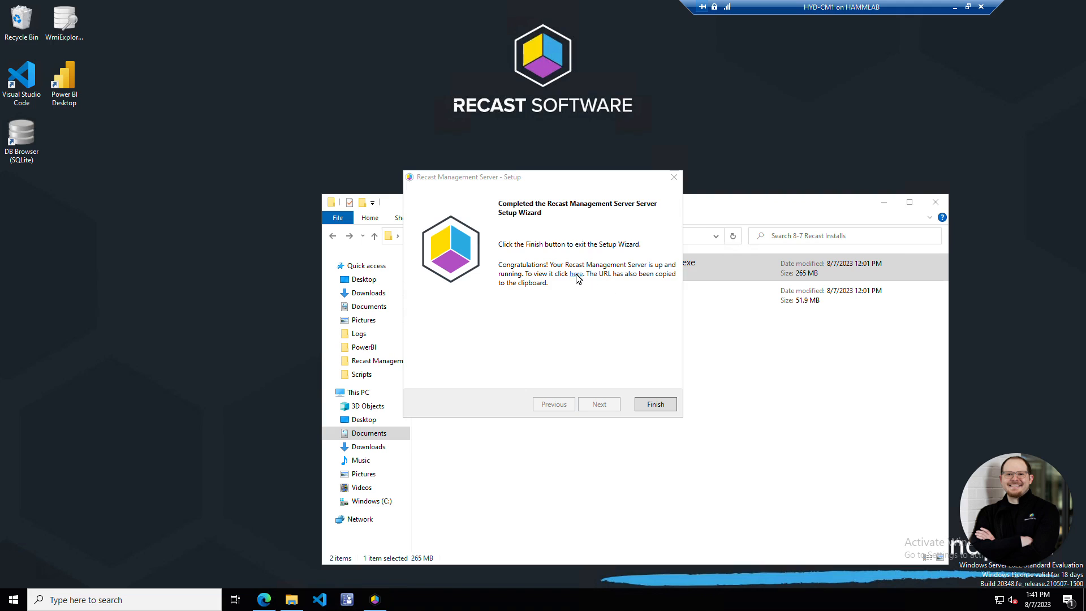
left_click(266, 604)
left_click(580, 8)
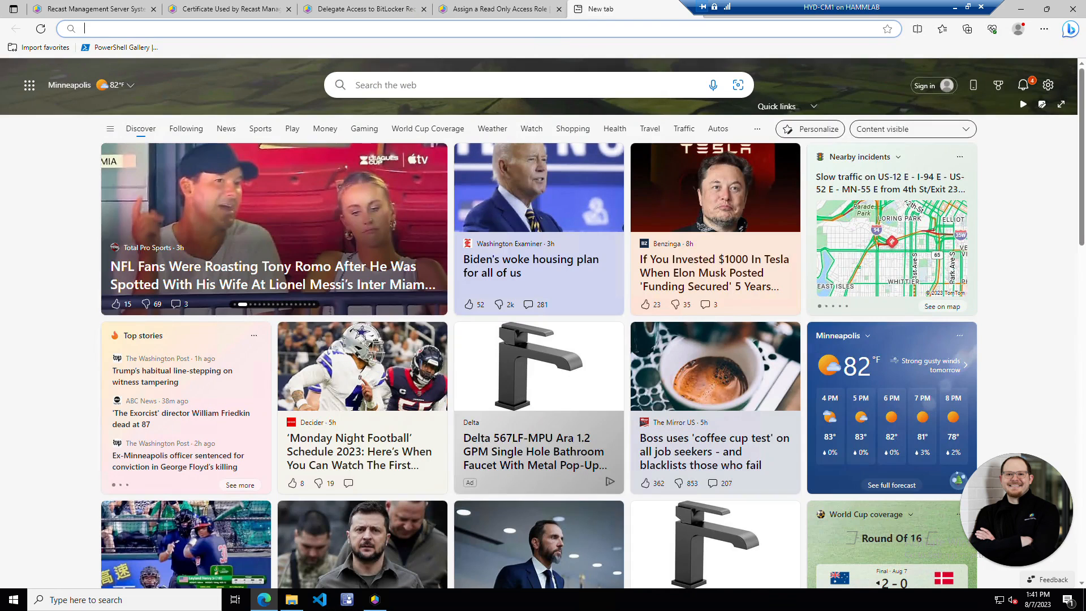
type("https://CM1.corp.contoso.com:444")
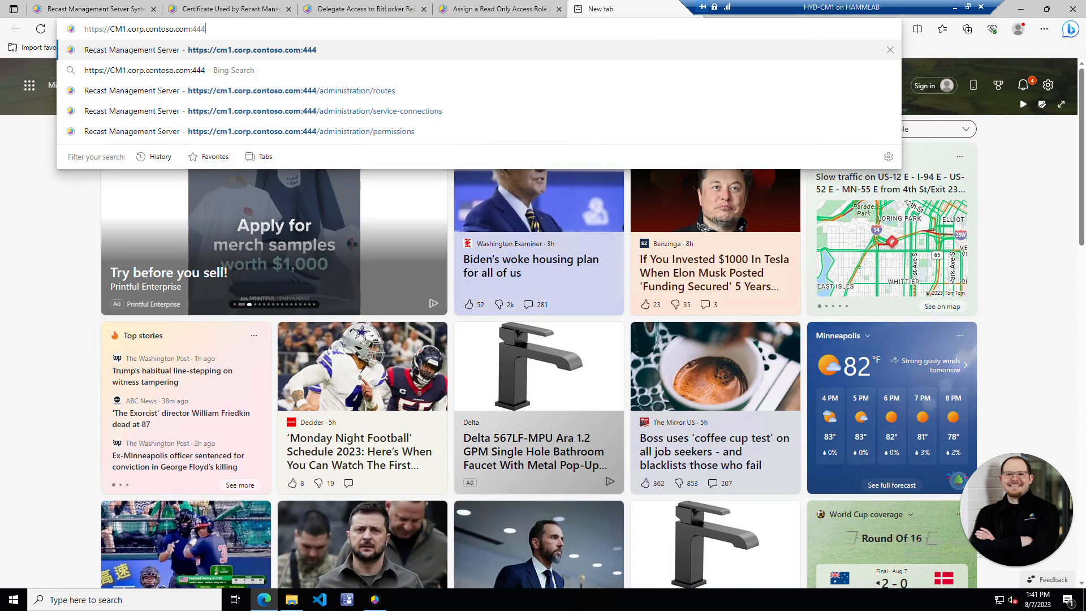
key("Return")
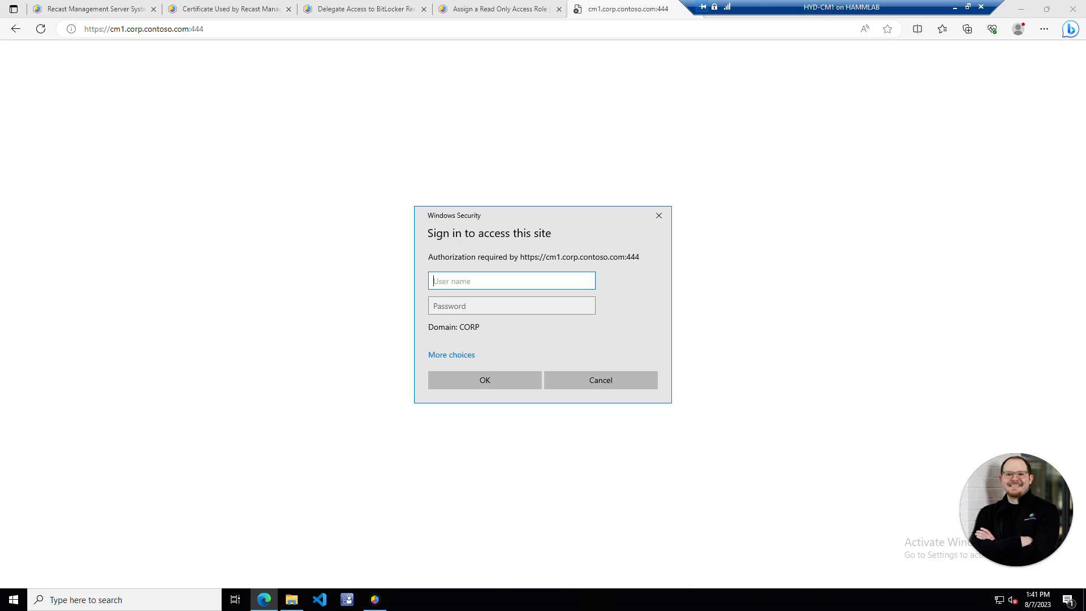
type("LabAdmin")
key("Tab")
type("P@ssw0rd")
key("Return")
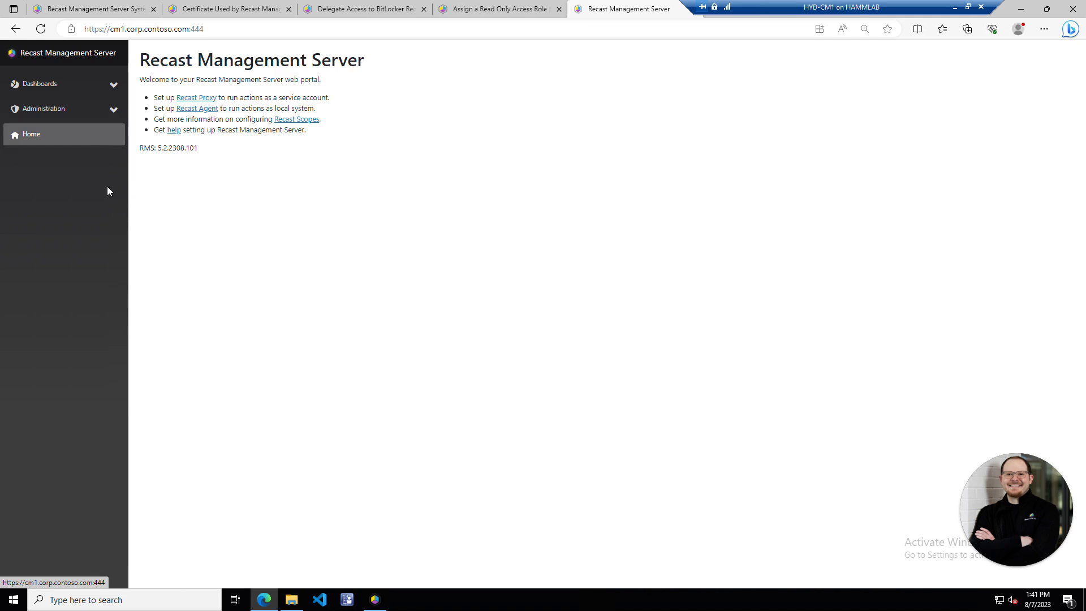
- Open Permissions under Administration and inspect the Administrators role's Administration permission group
left_click(107, 110)
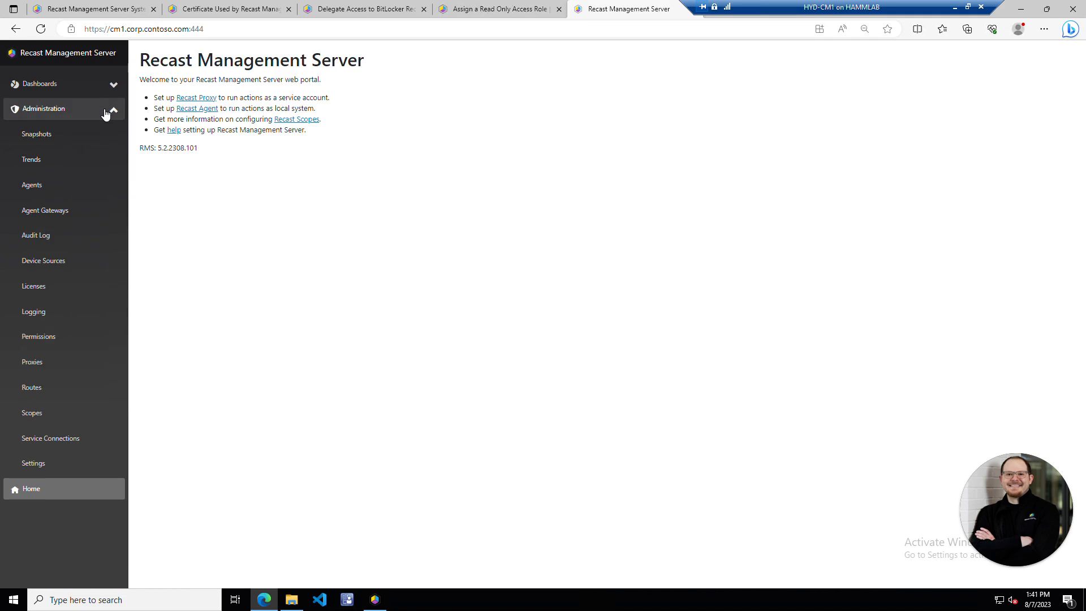
left_click(69, 344)
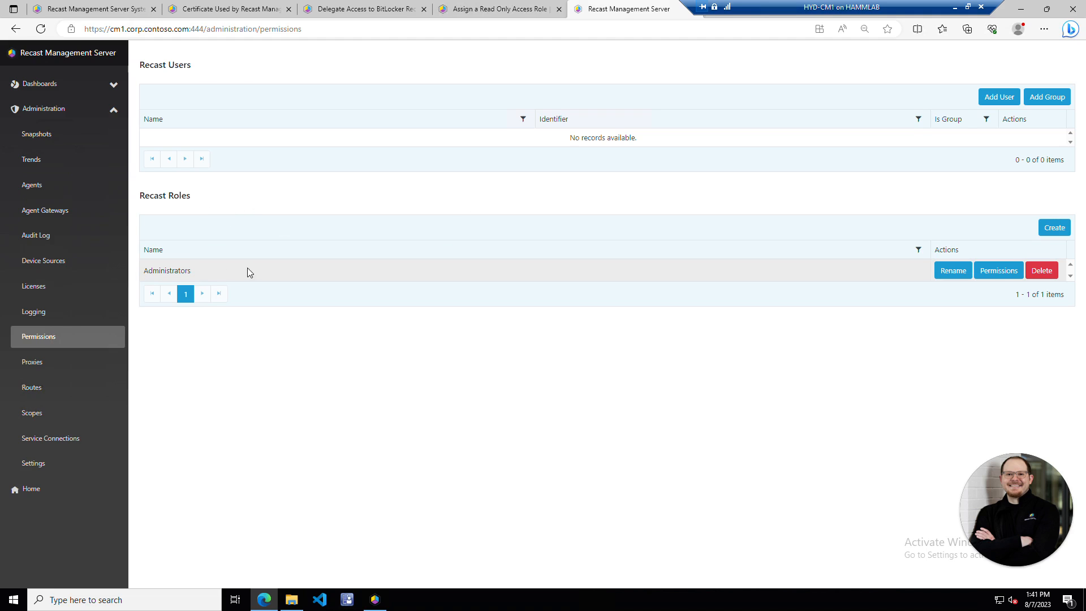
left_click(989, 271)
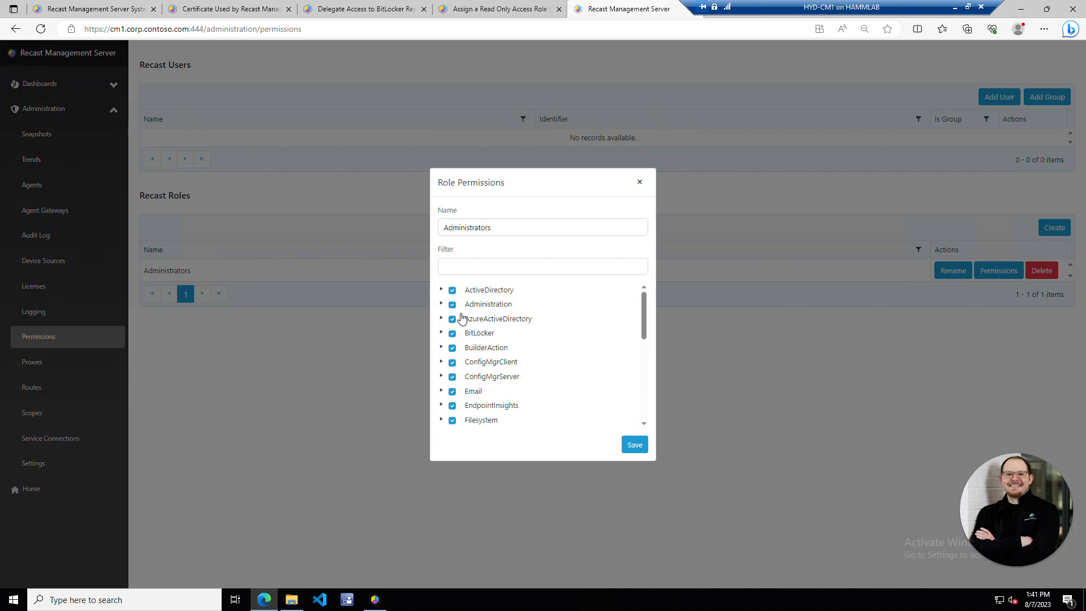
double_click(469, 306)
scroll(545, 379, "down", 2)
scroll(552, 354, "up", 2)
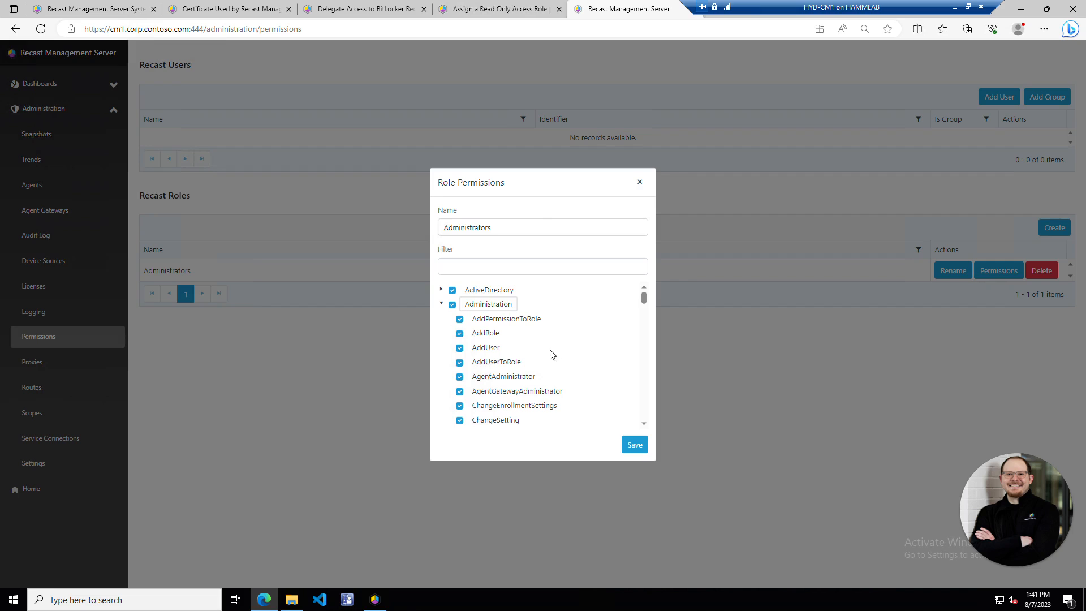
left_click(640, 182)
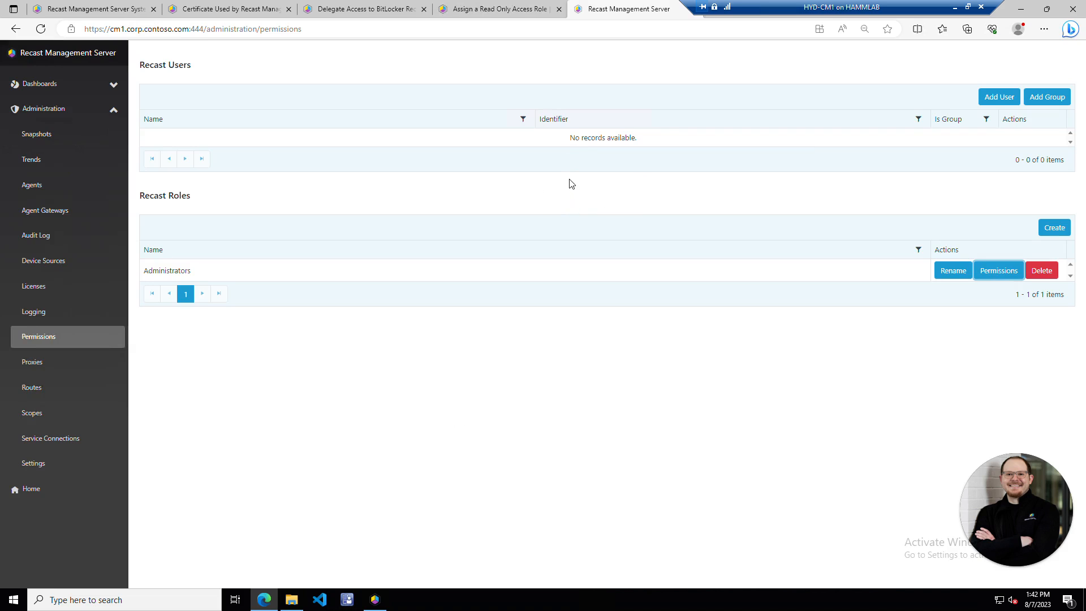
- Open the Create Read-Only Role - Version 5 SQL template and select its whole script
left_click(492, 10)
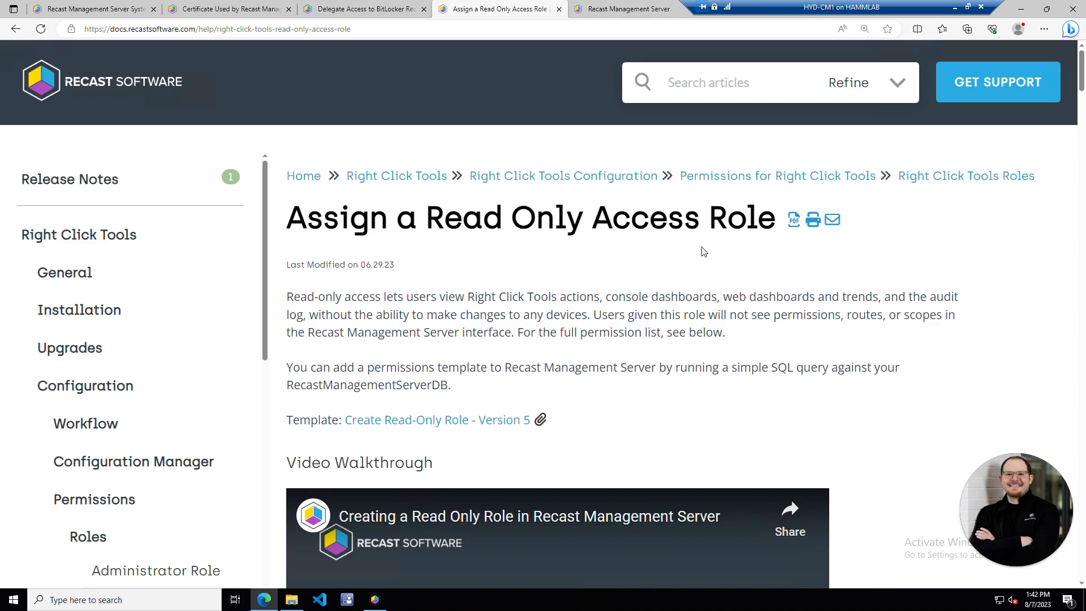
left_click(426, 419)
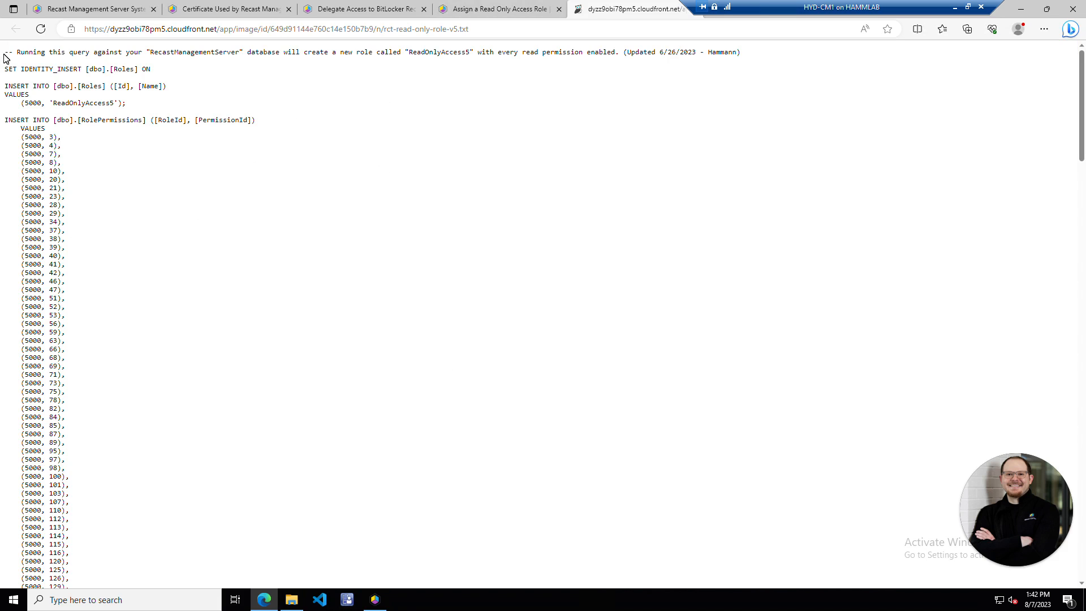
left_click_drag(3, 51, 170, 584)
scroll(313, 344, "down", 10)
scroll(273, 478, "down", 15)
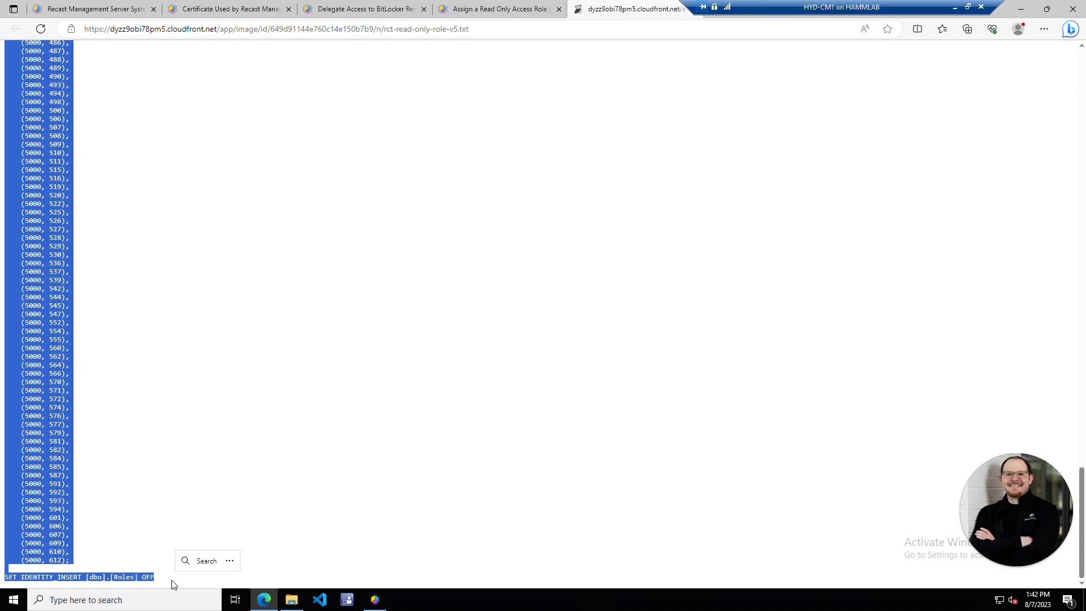
left_click(170, 600)
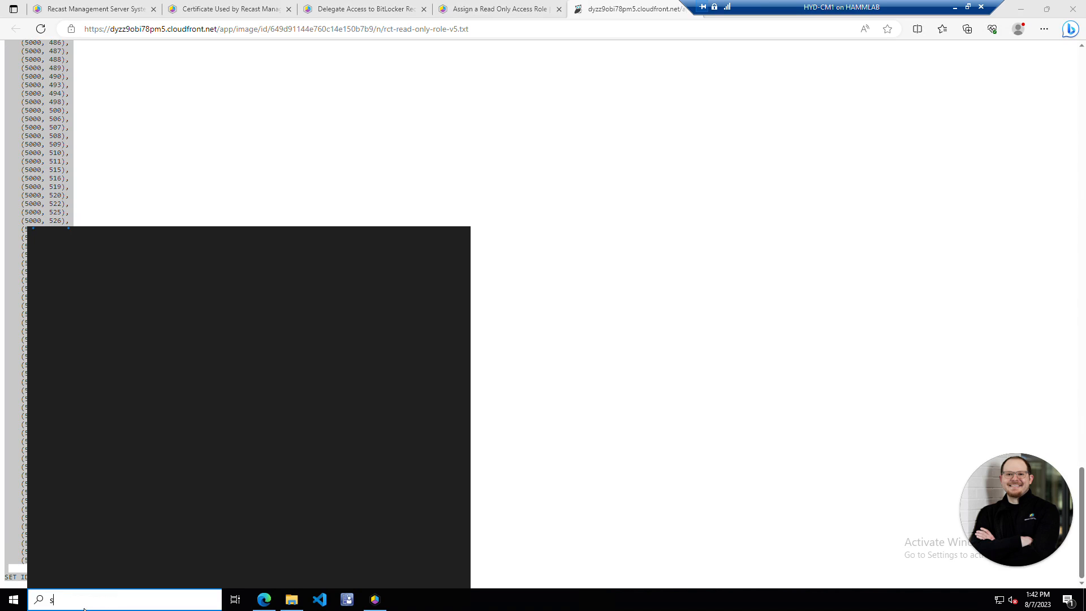
- Launch SSMS, connect to CM1, and start a new query on the RecastManagementServer database
type("sql")
key("Return")
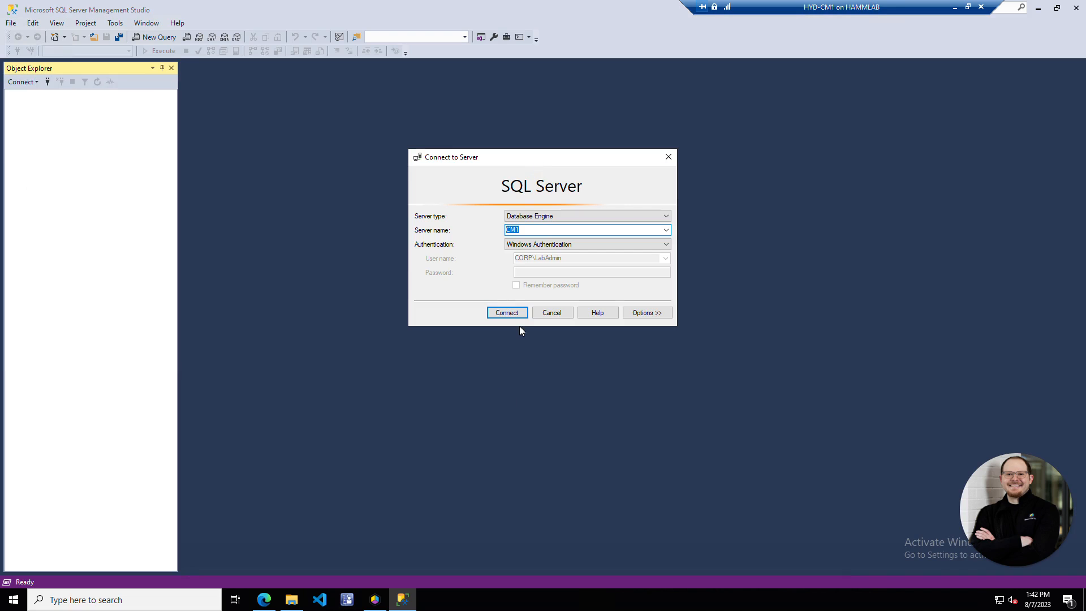
left_click(507, 312)
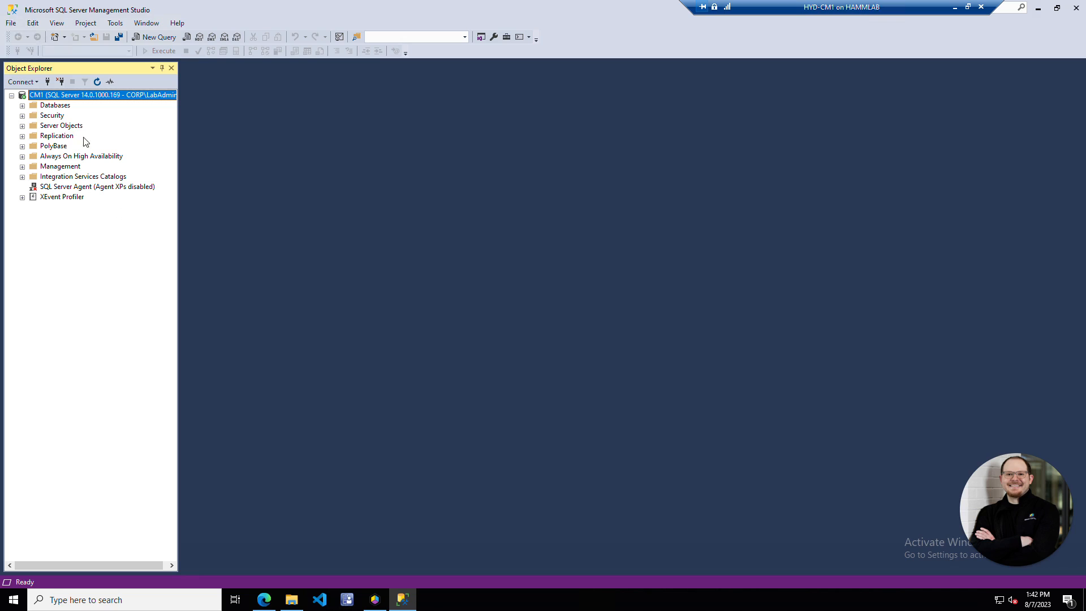
left_click(23, 106)
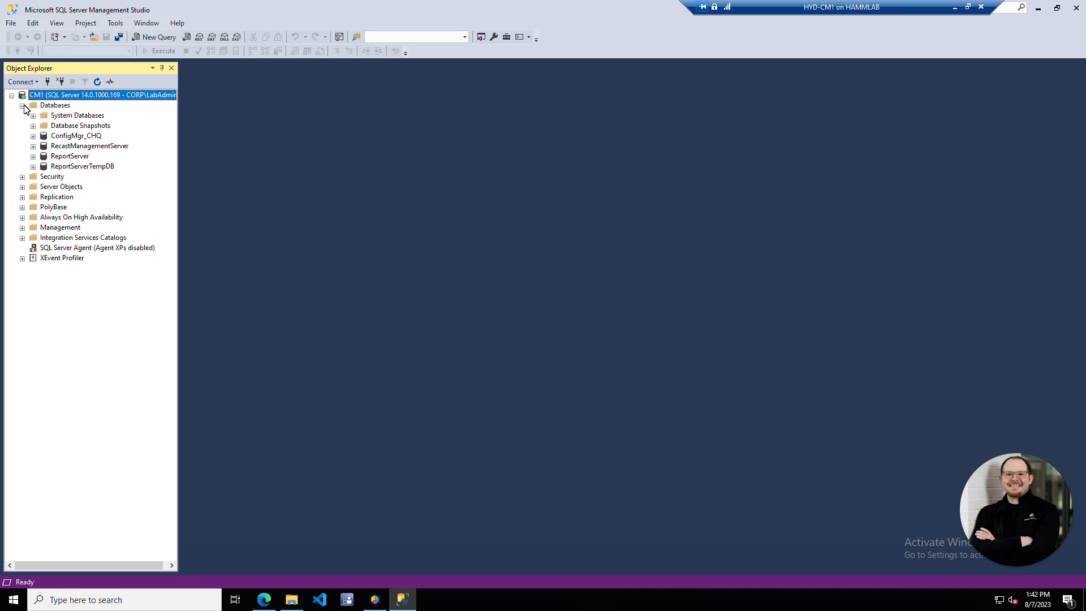
right_click(117, 150)
left_click(167, 166)
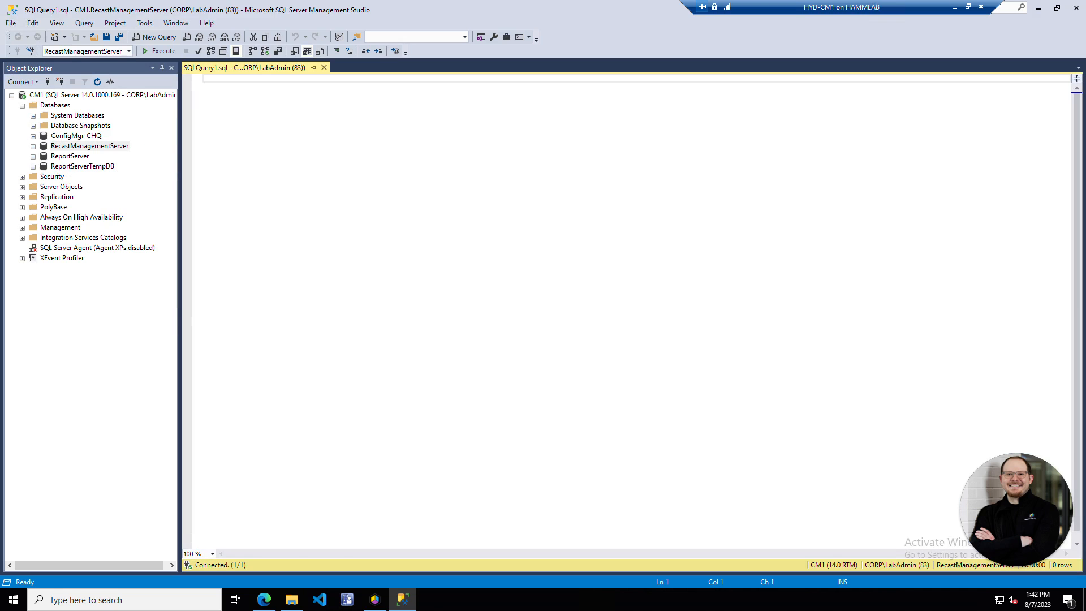
- Paste and execute the ReadOnlyAccess5 script, adding 1 role row and 294 permission rows
key("ctrl+v")
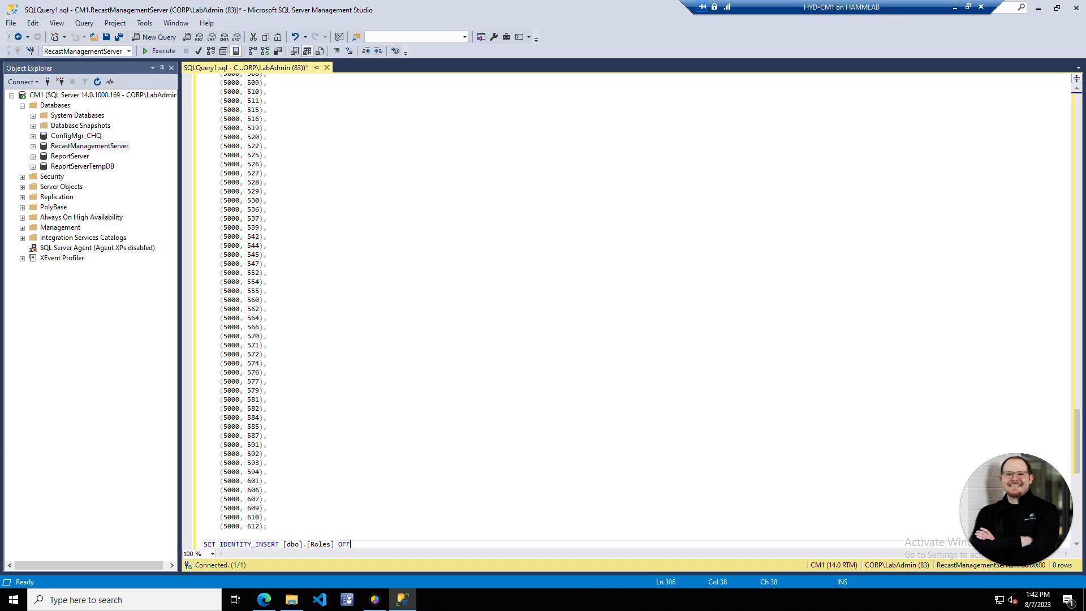
scroll(633, 309, "up", 20)
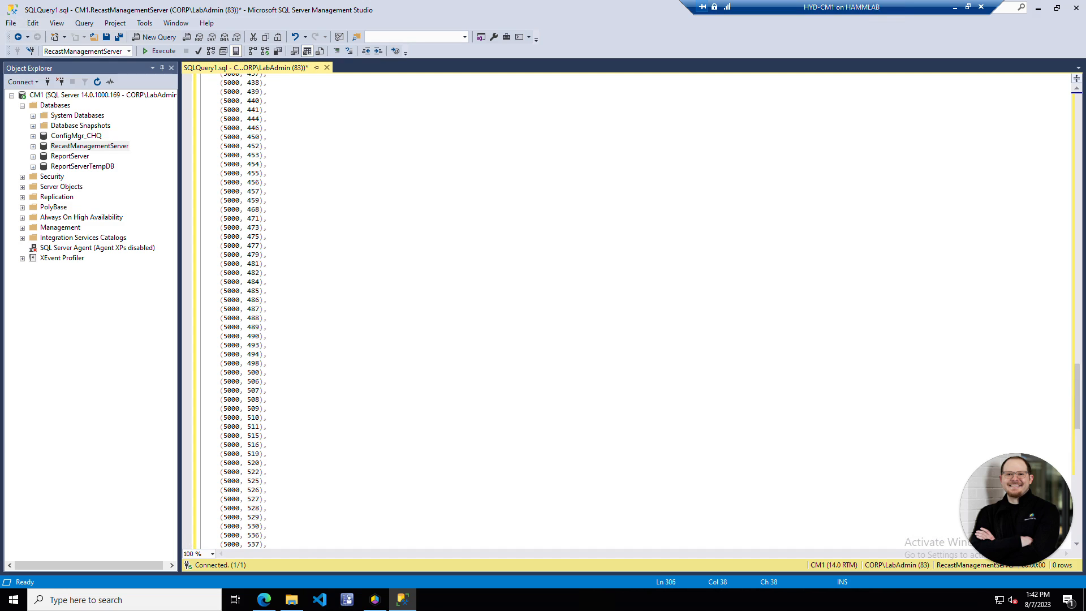
scroll(633, 308, "up", 20)
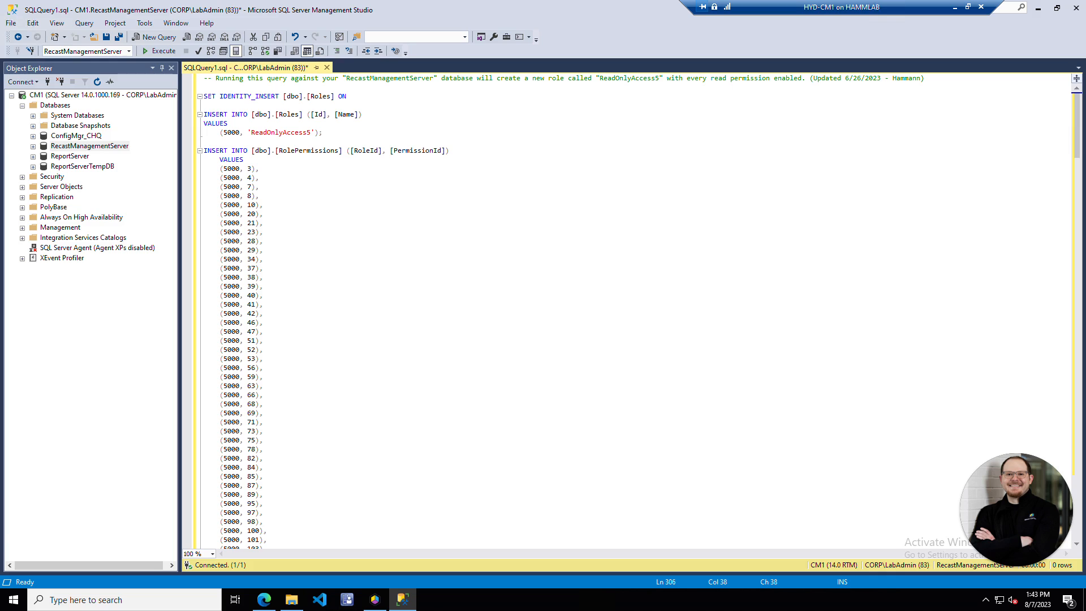
left_click(311, 133)
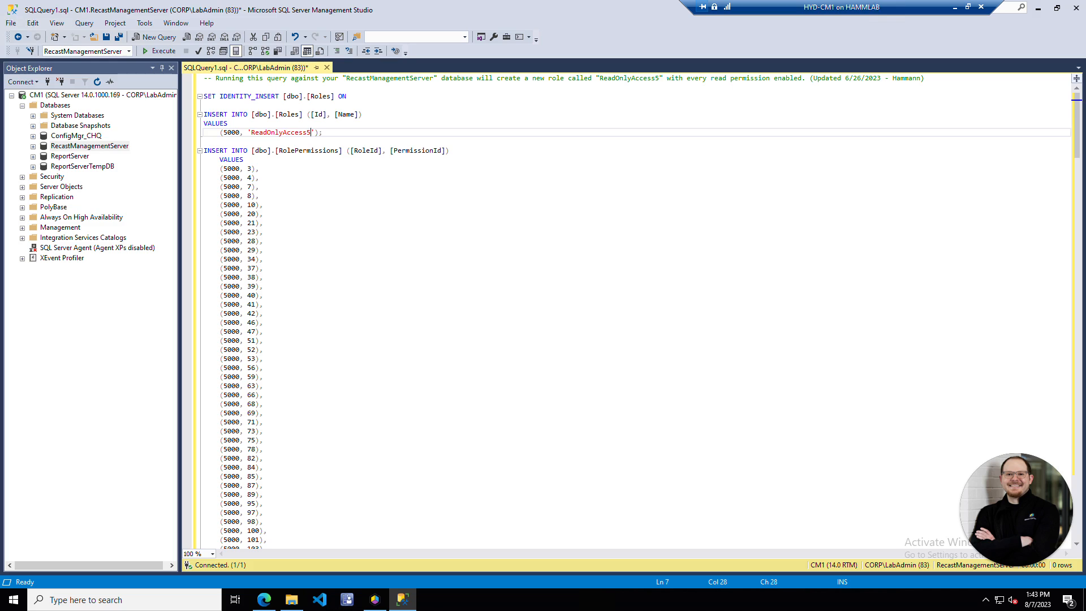
scroll(633, 311, "down", 8)
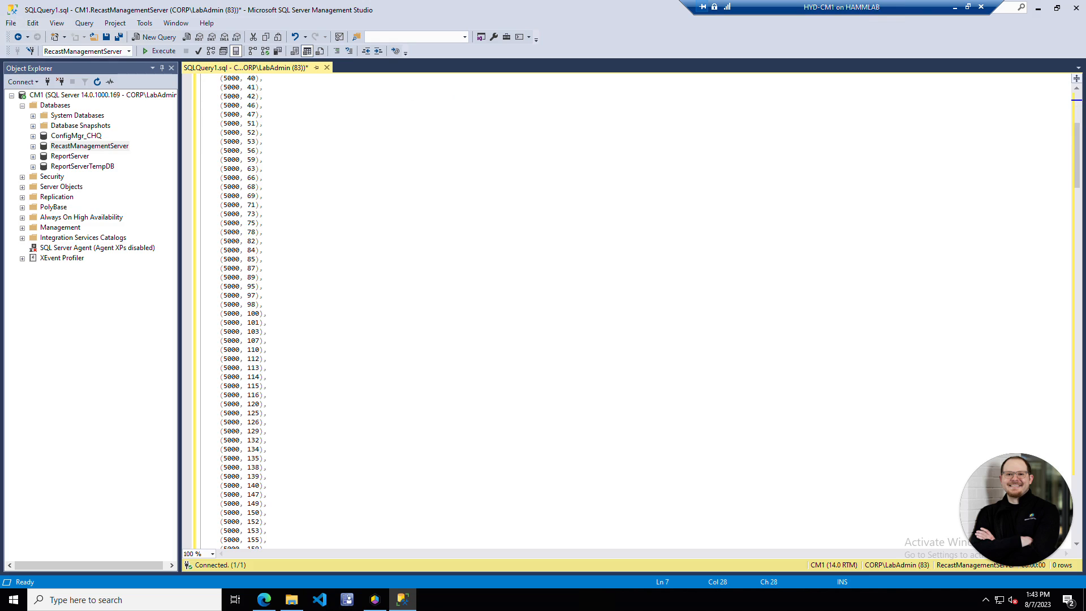
key("ctrl+Home")
left_click(161, 50)
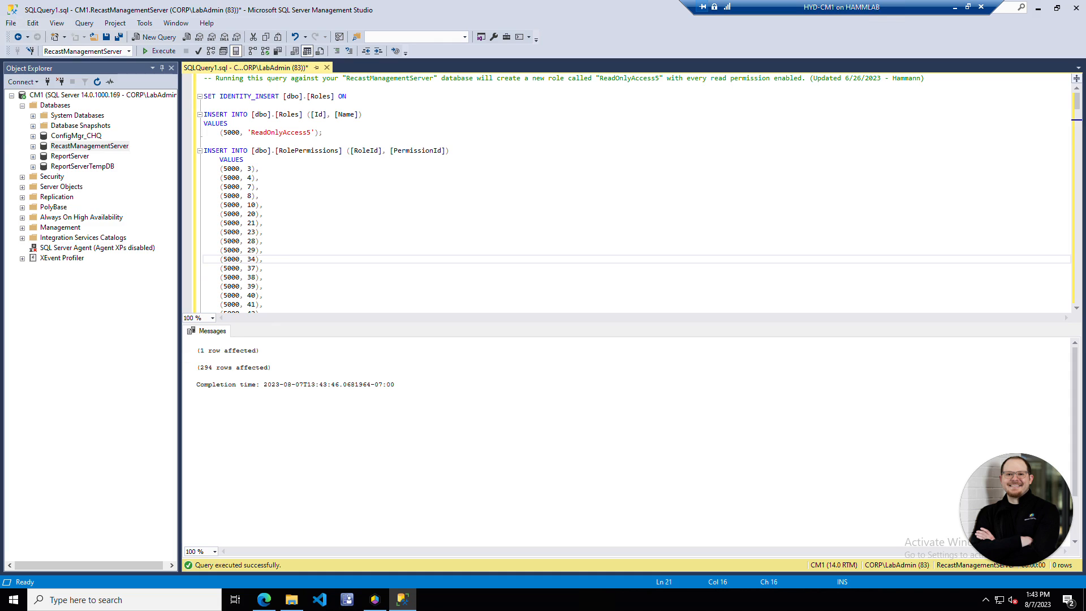
left_click(264, 600)
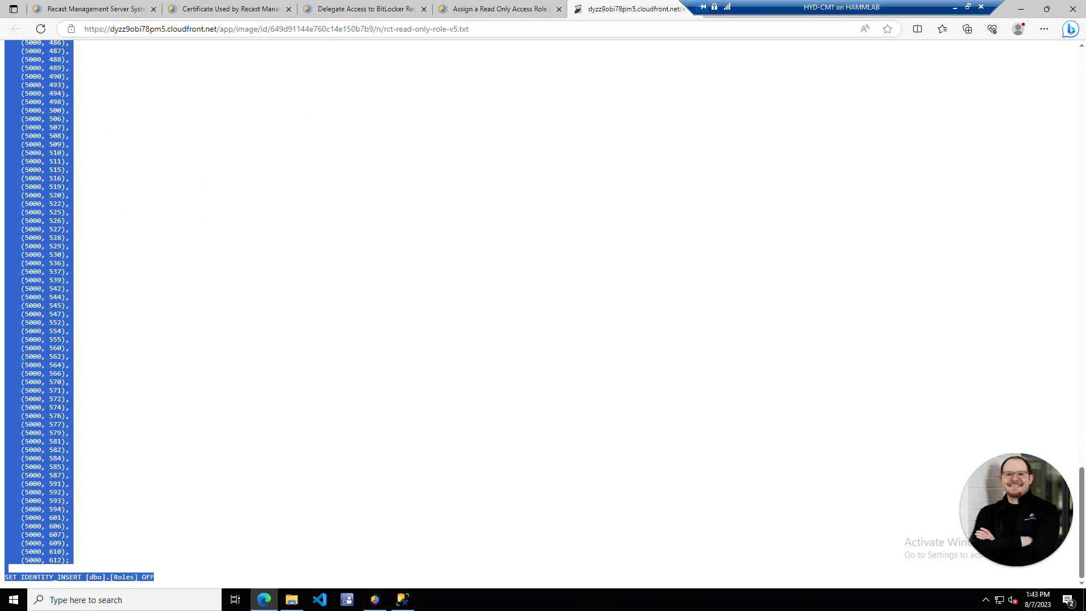
- Reload the portal's Permissions page and review ReadOnlyAccess5's BitLocker permissions
left_click(112, 18)
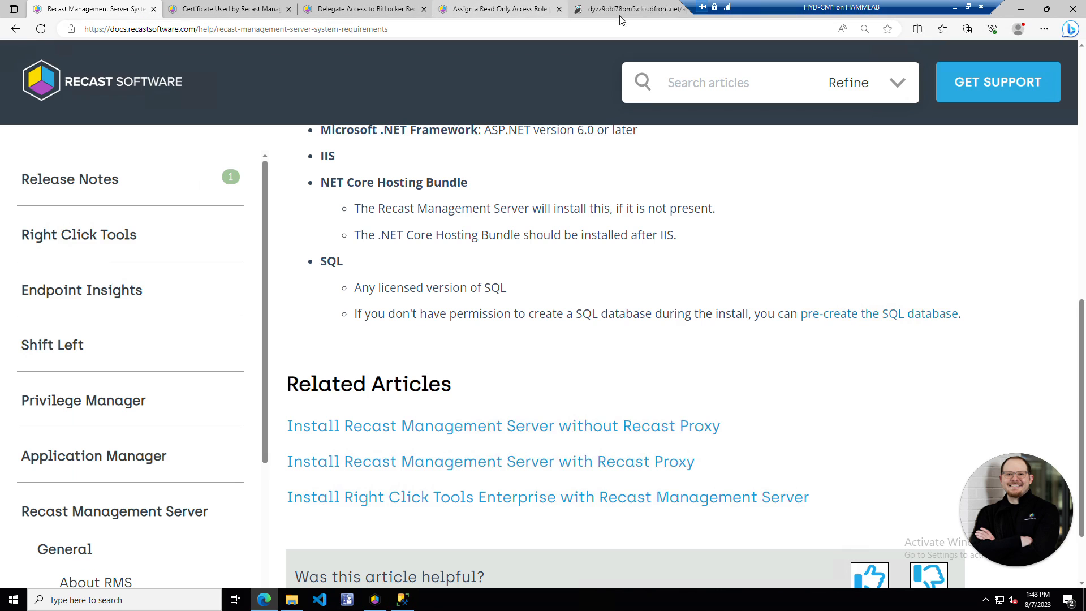
left_click_drag(748, 6, 357, 6)
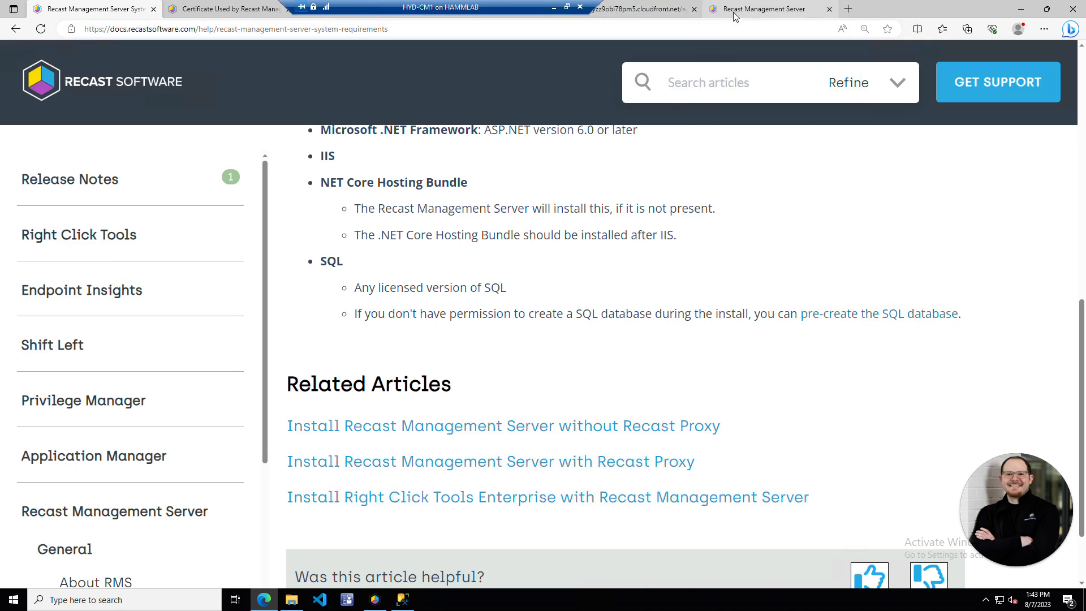
left_click(761, 9)
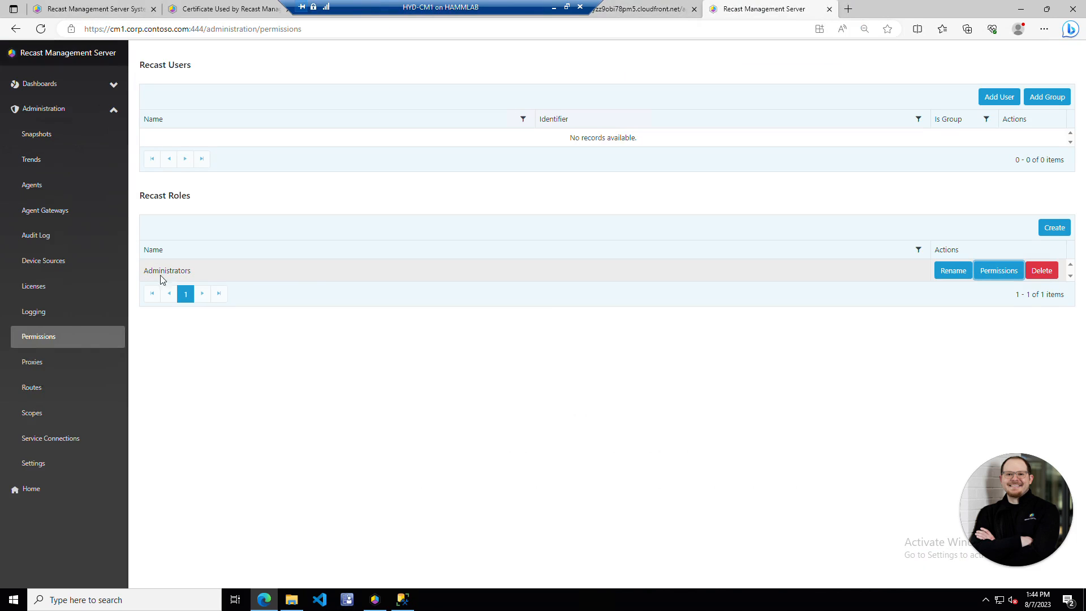
left_click(41, 28)
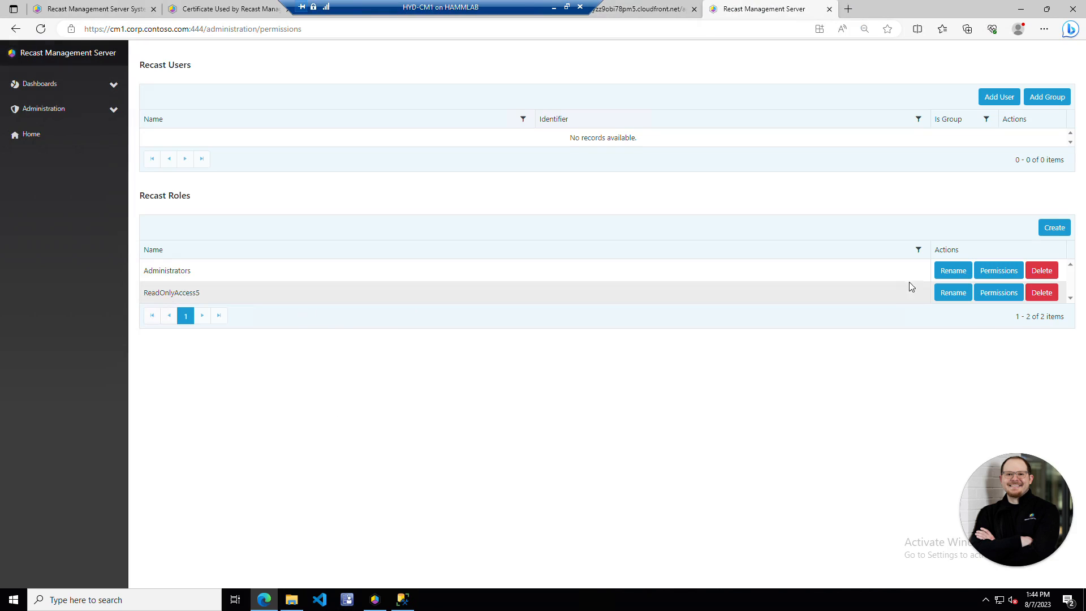
left_click(991, 300)
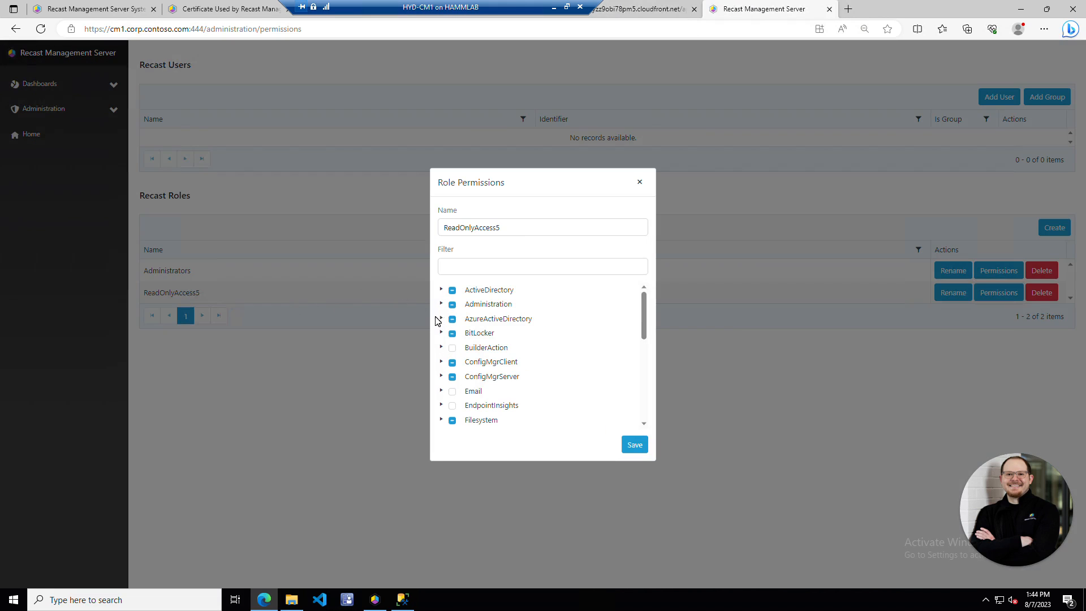
left_click(442, 333)
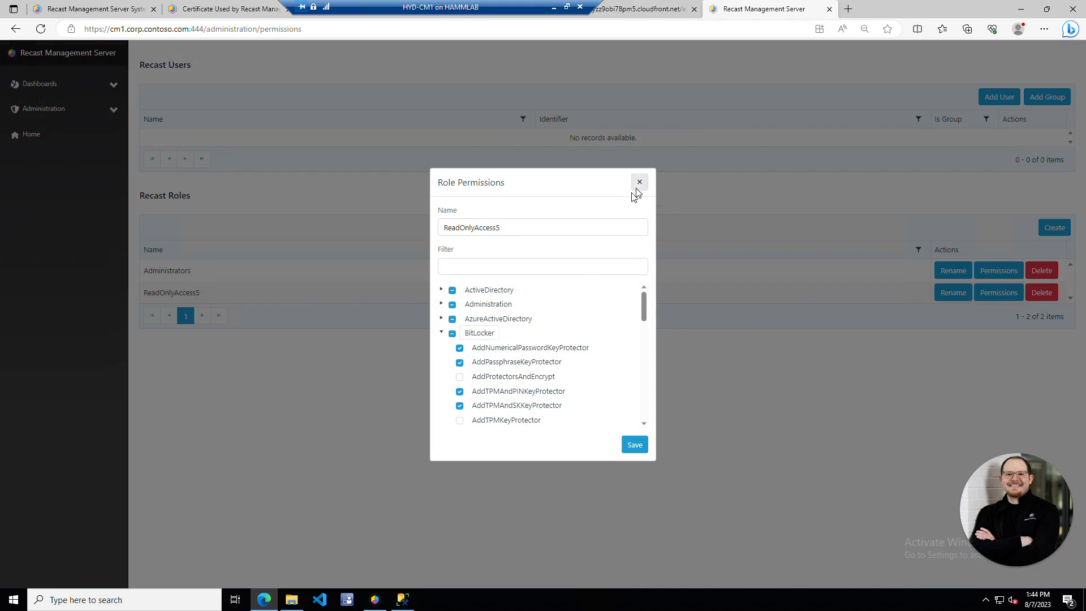
left_click(639, 181)
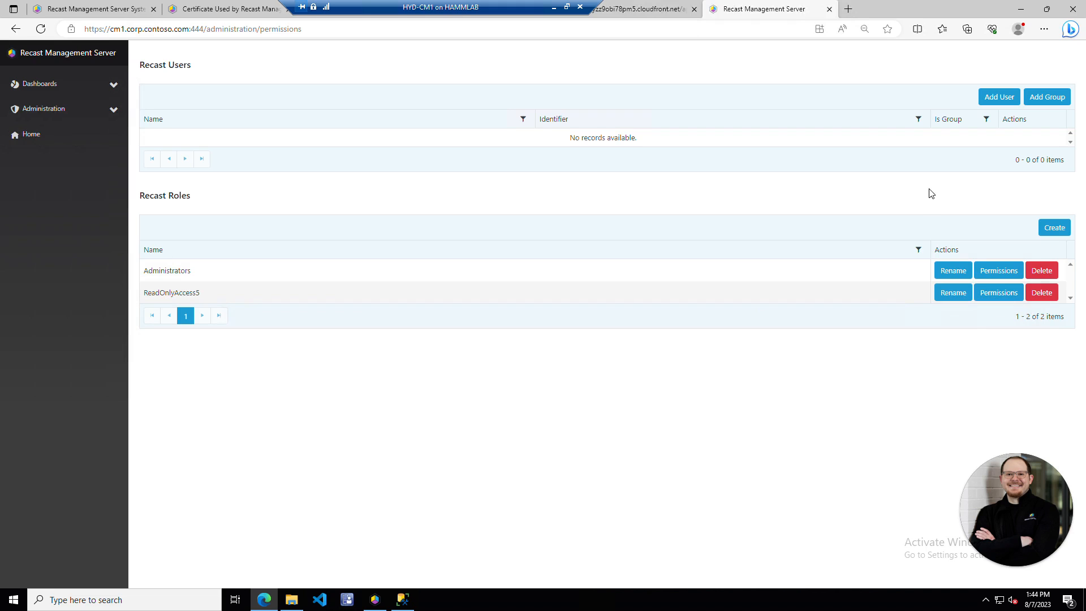
- Find LabAdmin with a *Admin wildcard search and add it as a Recast user
left_click(993, 99)
left_click(531, 317)
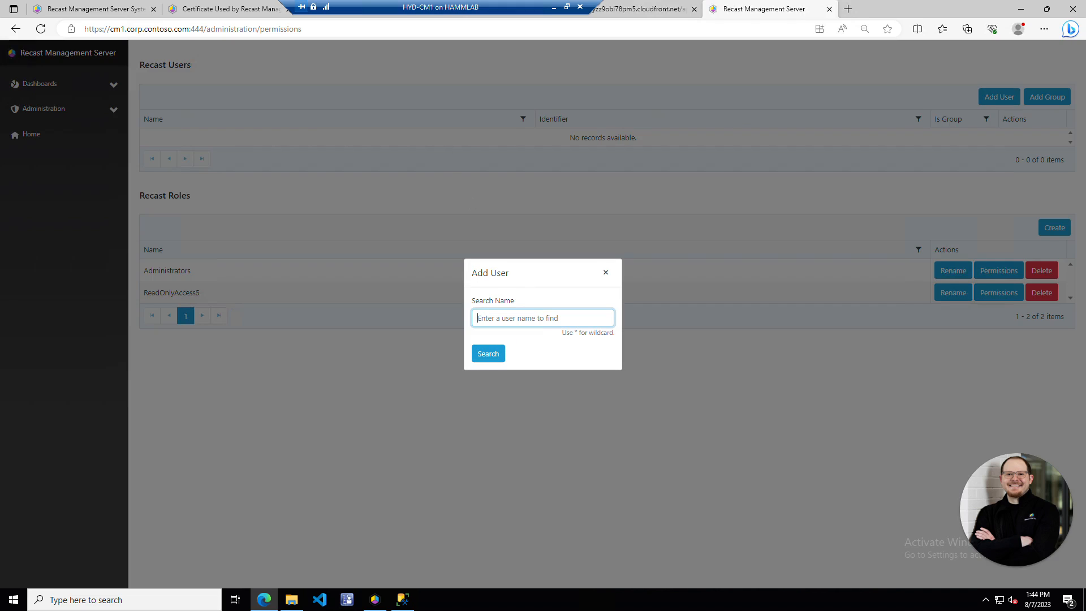
type("LabAdmin")
left_click(551, 310)
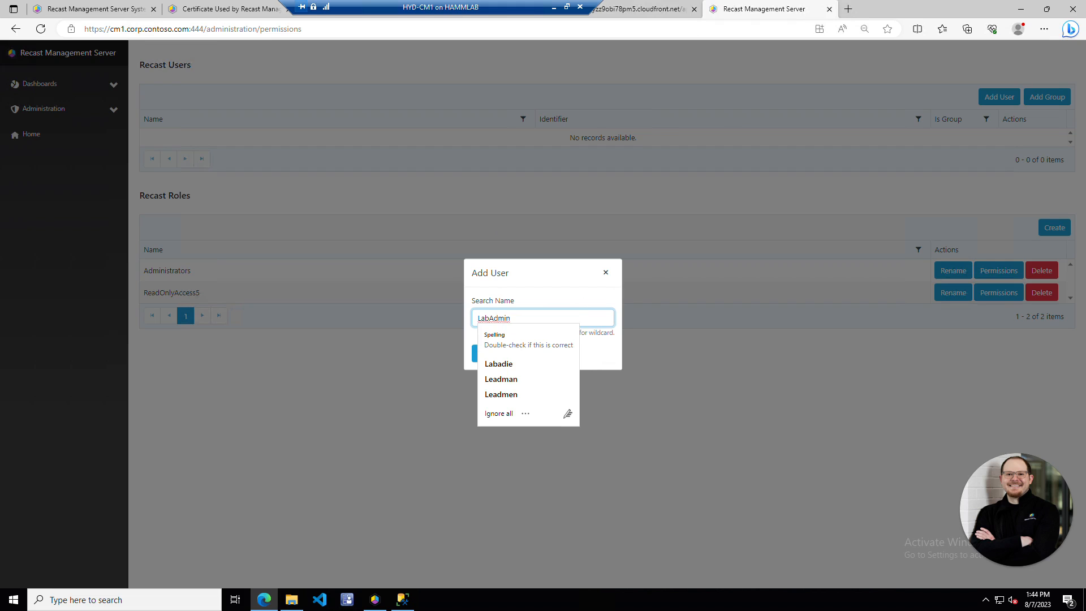
left_click(488, 353)
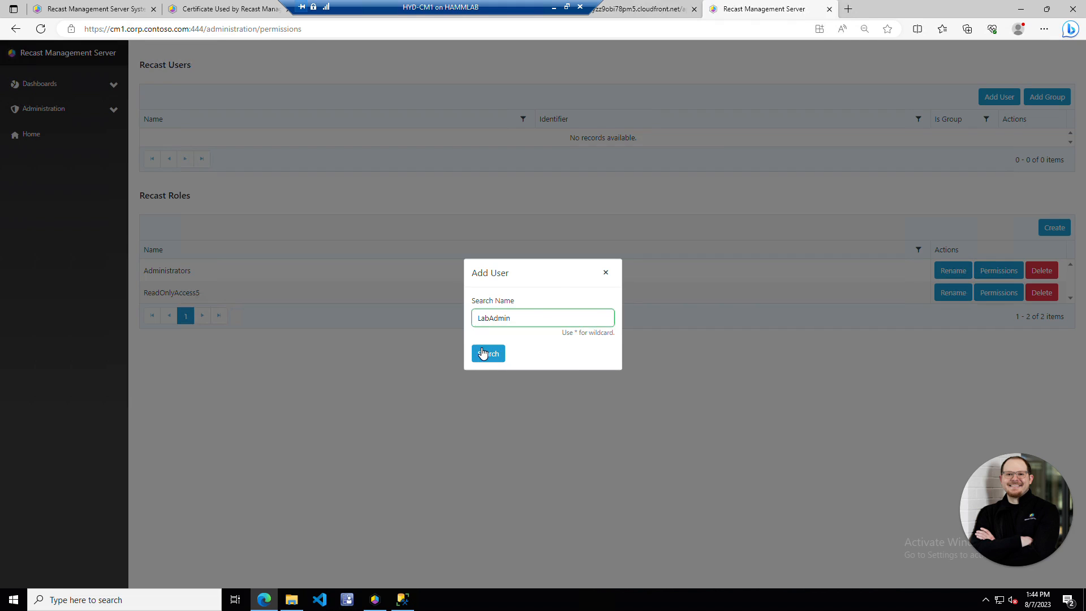
left_click_drag(523, 295, 311, 263)
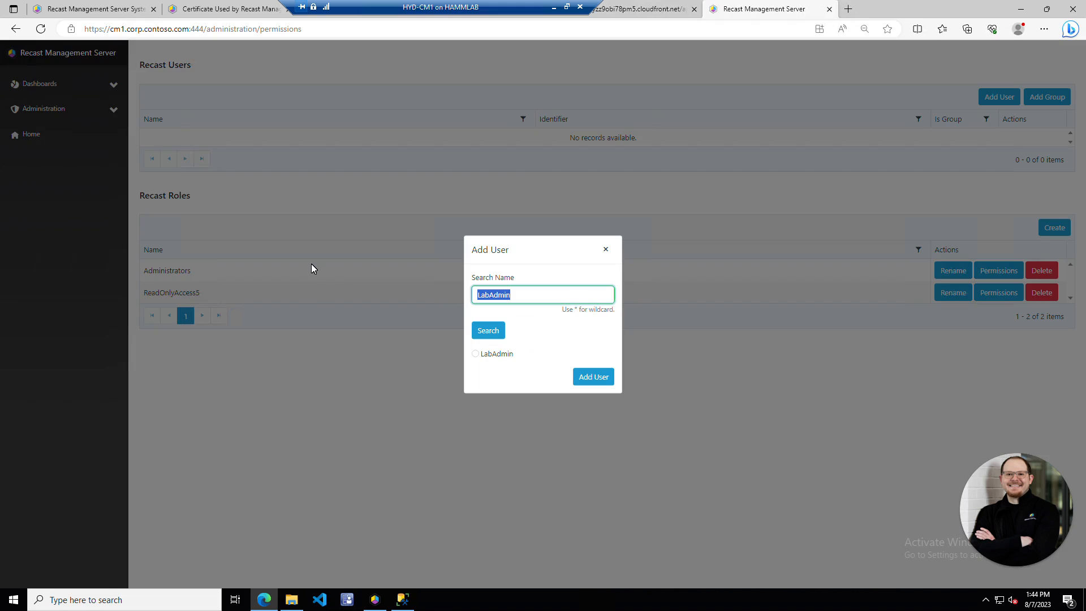
type("admi")
key("BackSpace")
key("BackSpace")
key("BackSpace")
key("BackSpace")
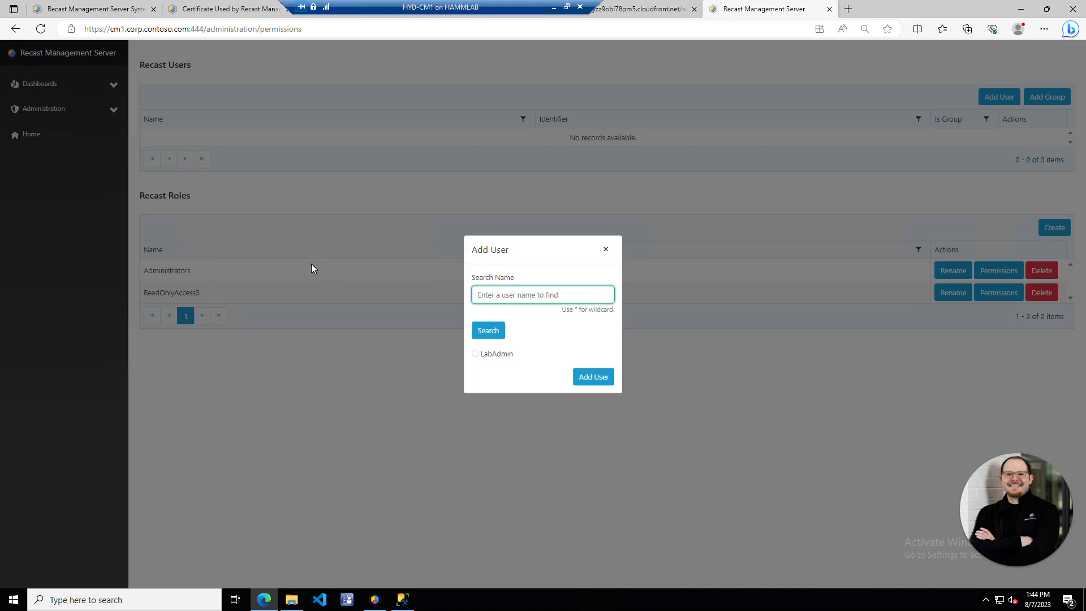
type("*Admin*")
left_click(487, 331)
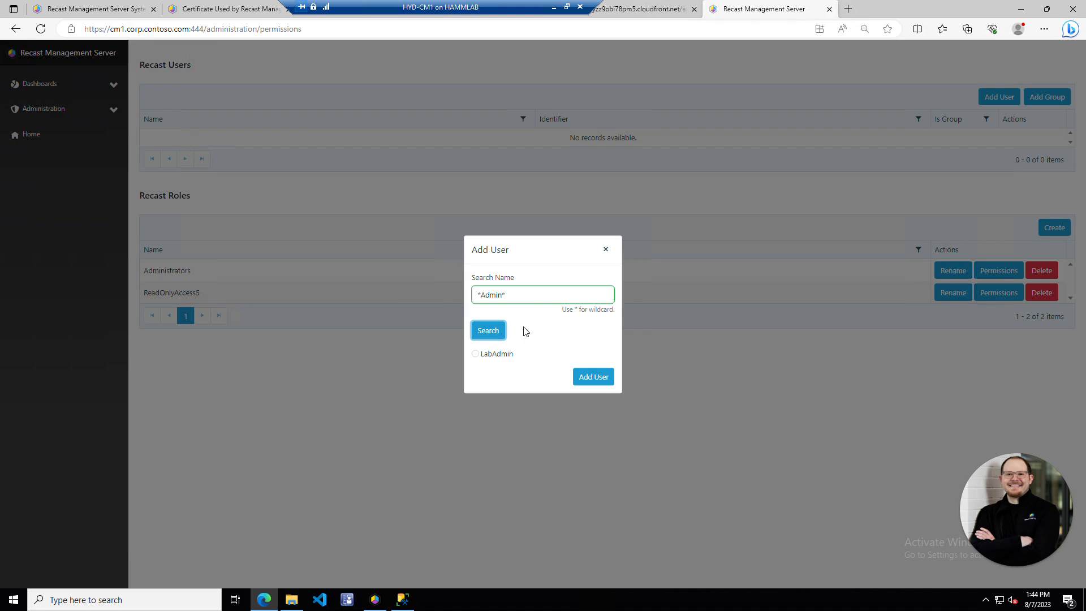
left_click(475, 354)
left_click(592, 378)
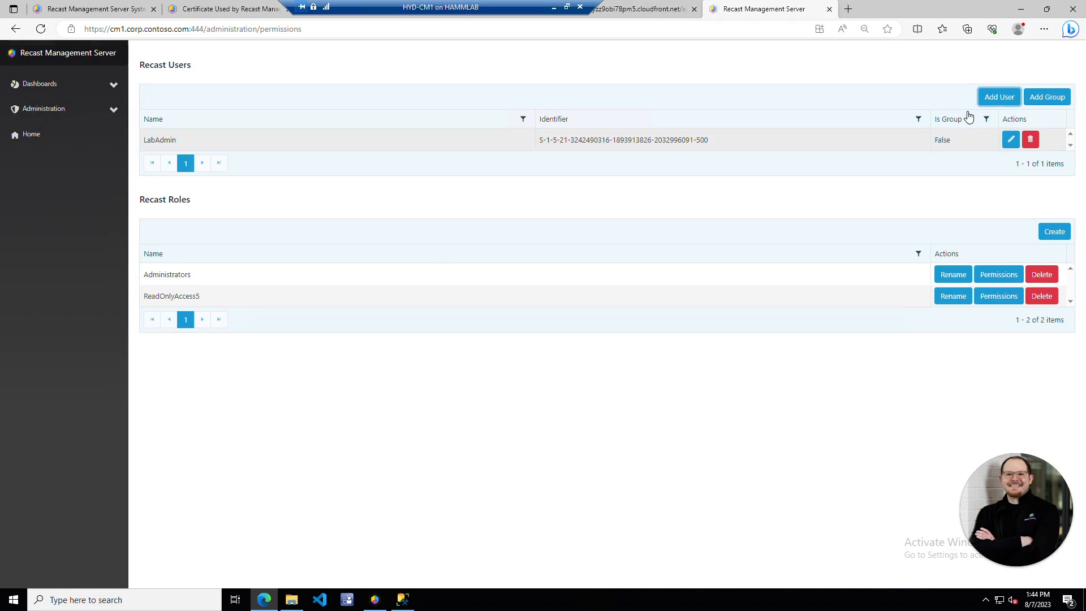
- Search *Market and add the Marketing group to Recast Users
left_click(1047, 96)
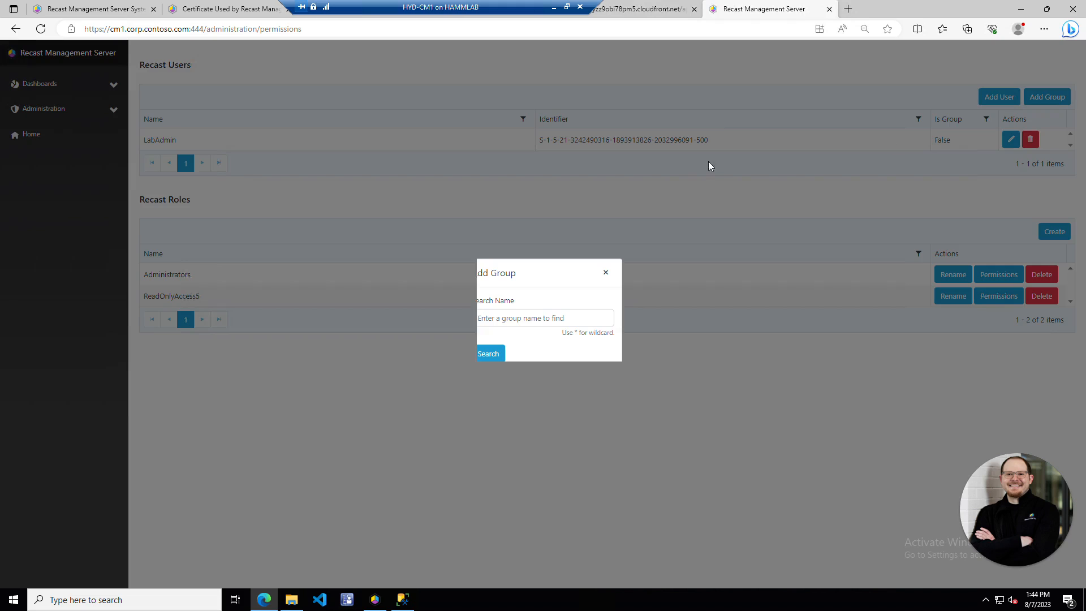
left_click(521, 314)
type("*Market*")
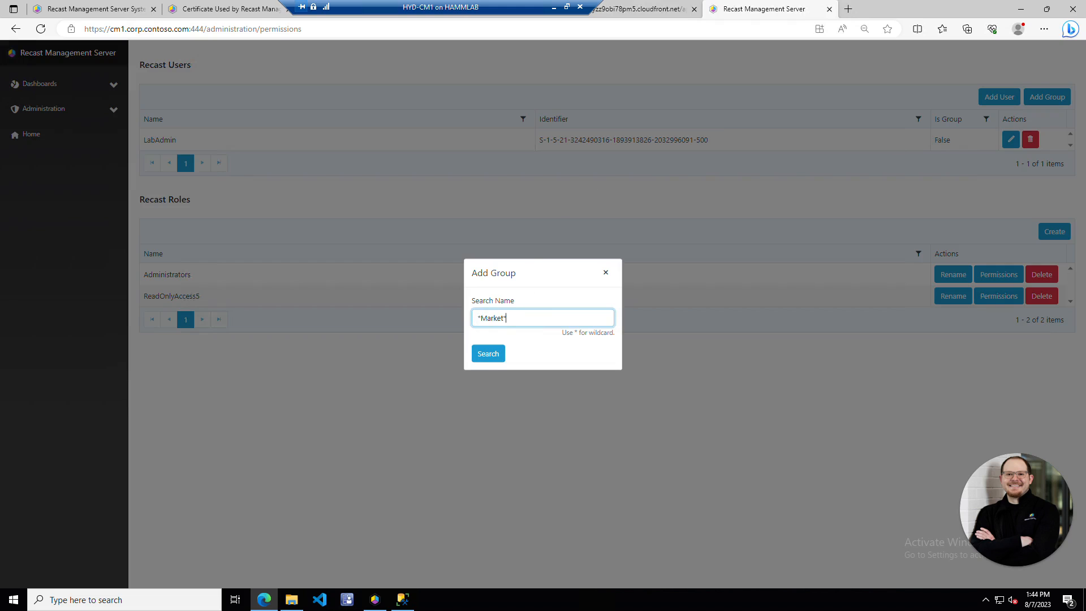
left_click(487, 353)
left_click(478, 354)
left_click(594, 382)
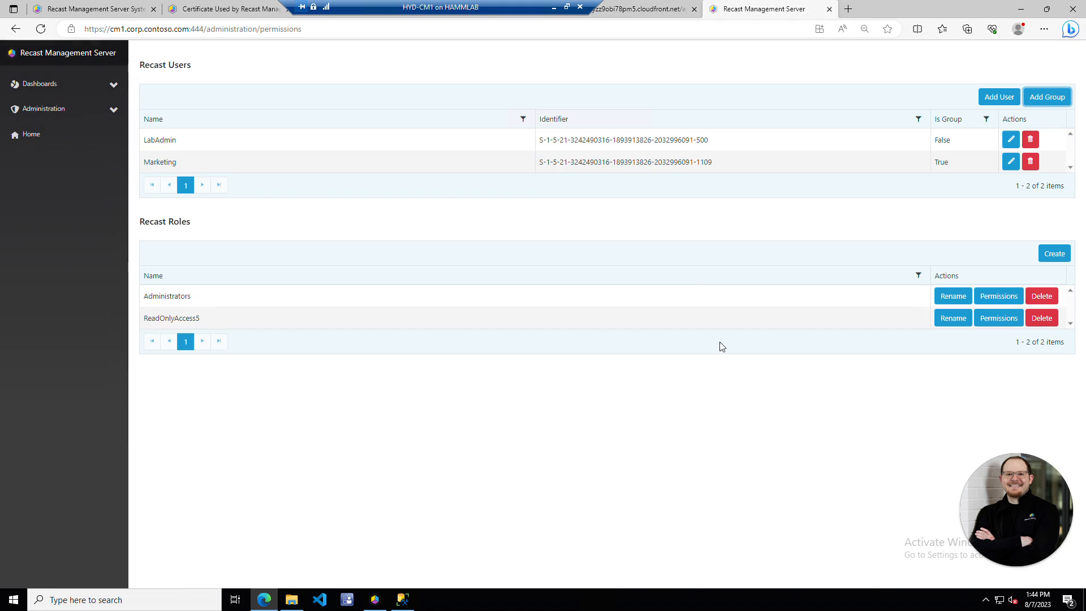
- Assign the ReadOnlyAccess5 role to the Marketing group and save
left_click(1011, 162)
left_click(211, 334)
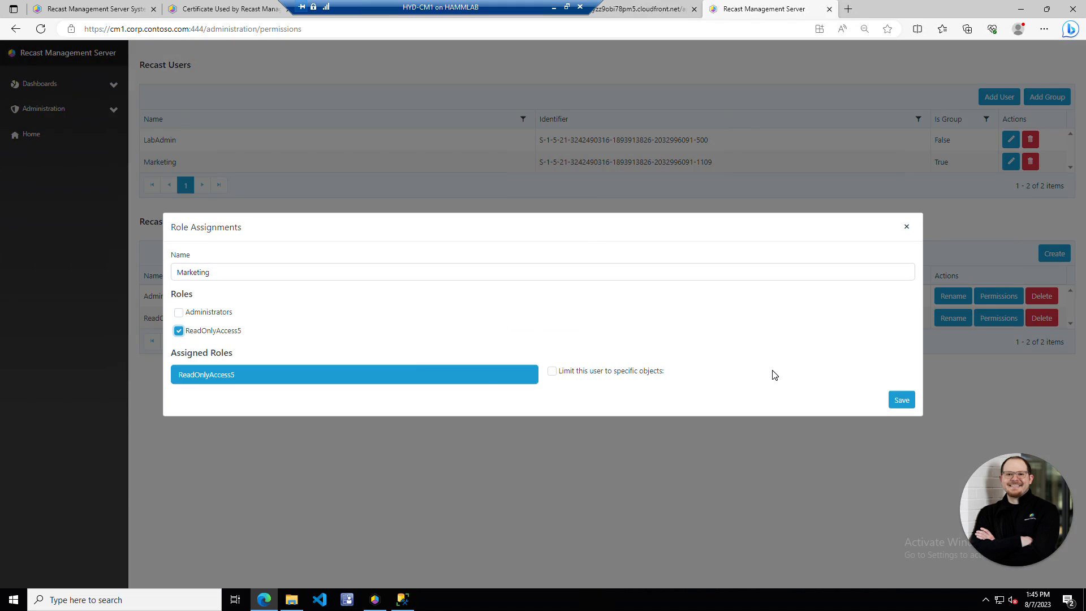
left_click(903, 404)
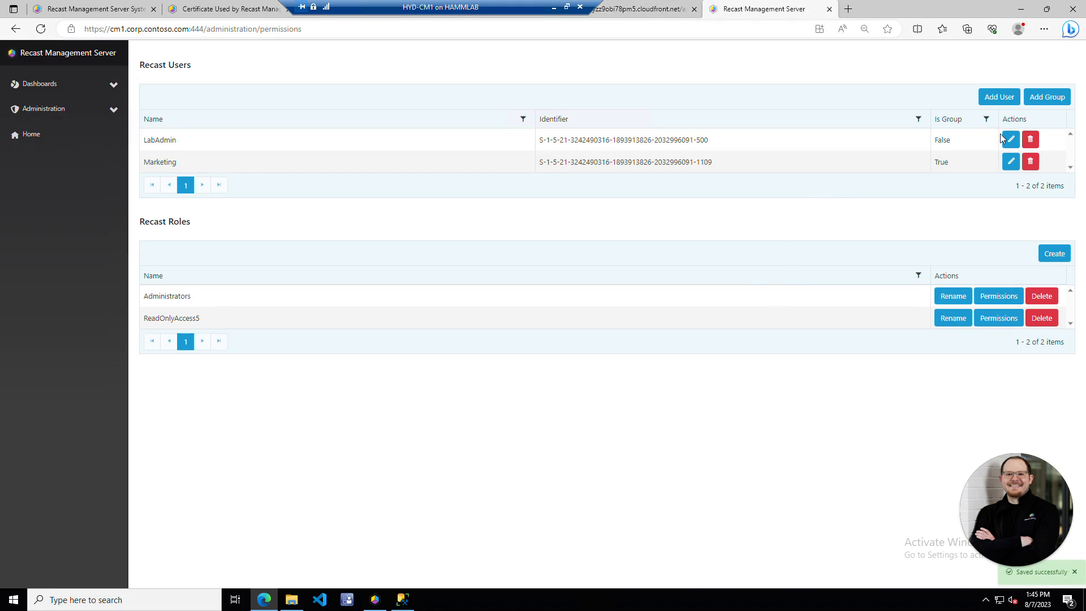
left_click(1010, 140)
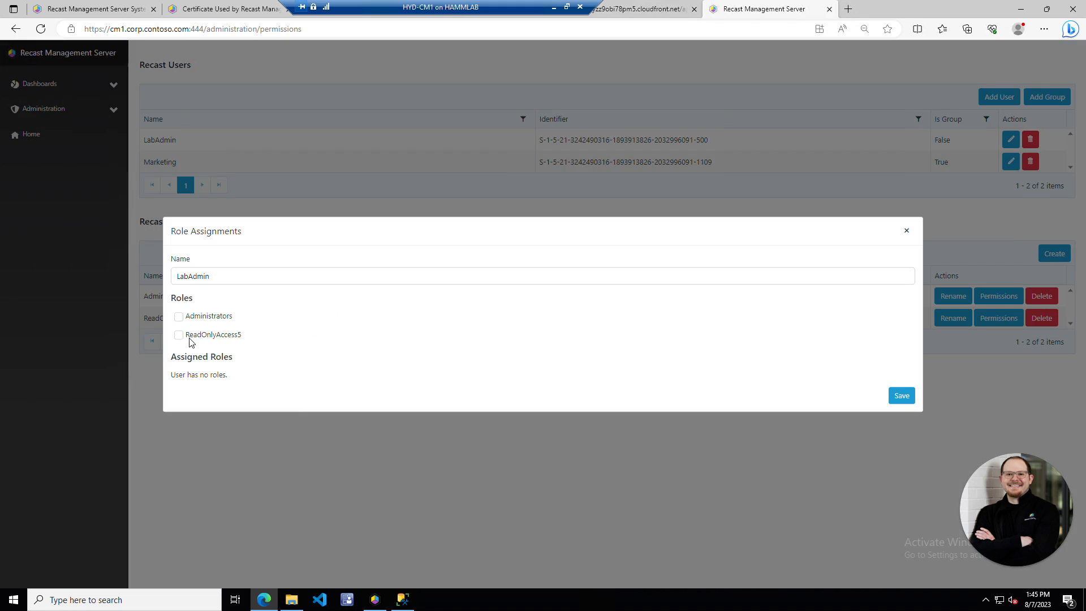
- Tick the Administrators role for LabAdmin and save the assignment
left_click(179, 316)
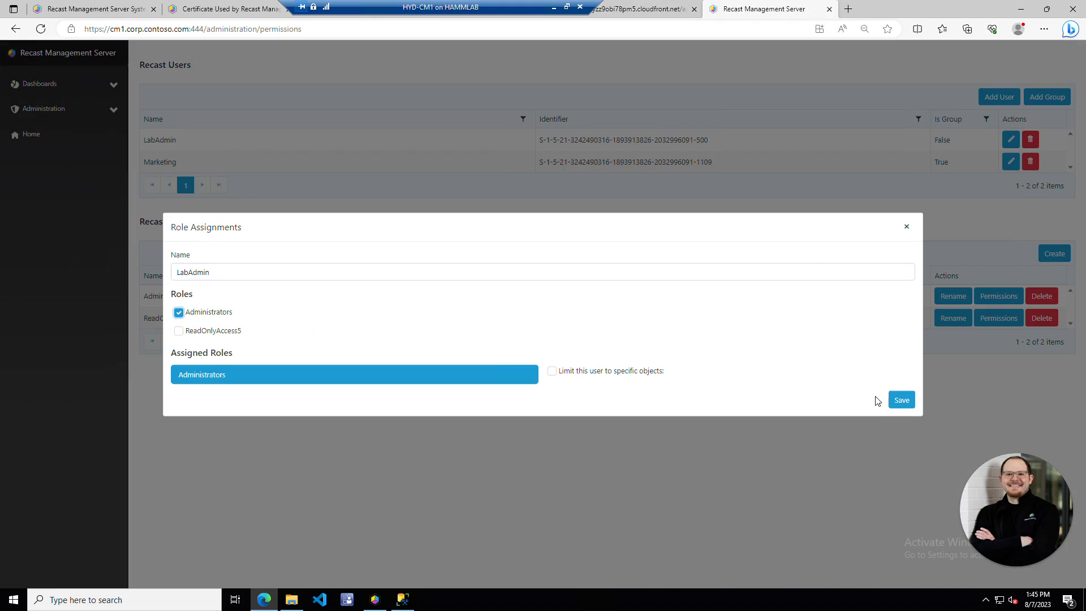
left_click(902, 400)
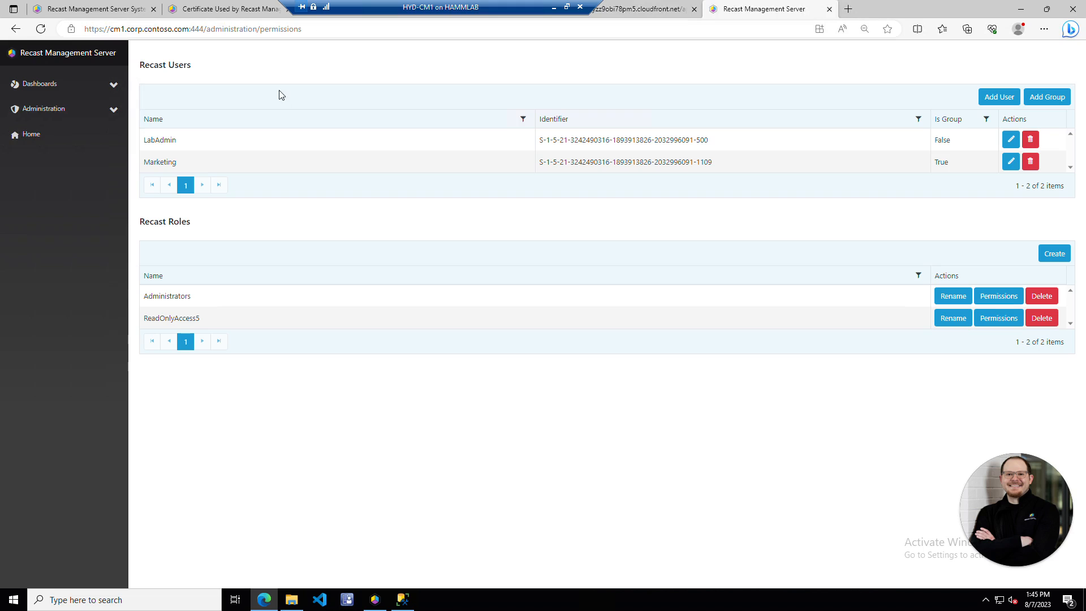
- Go through Agent Gateways to the Proxies page showing CM1 connected and authorized
left_click(102, 111)
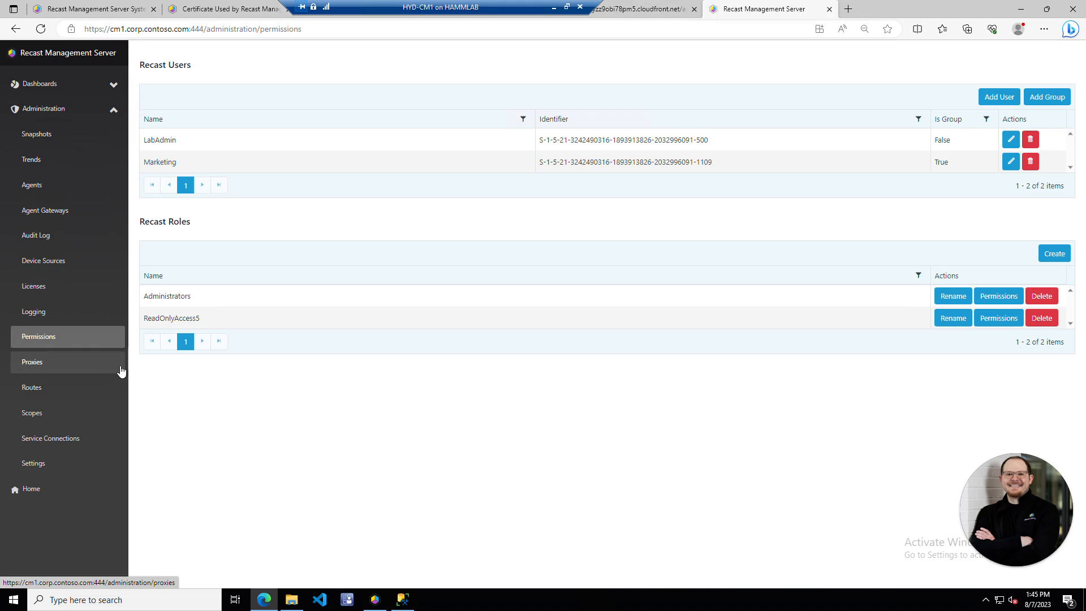
left_click(78, 217)
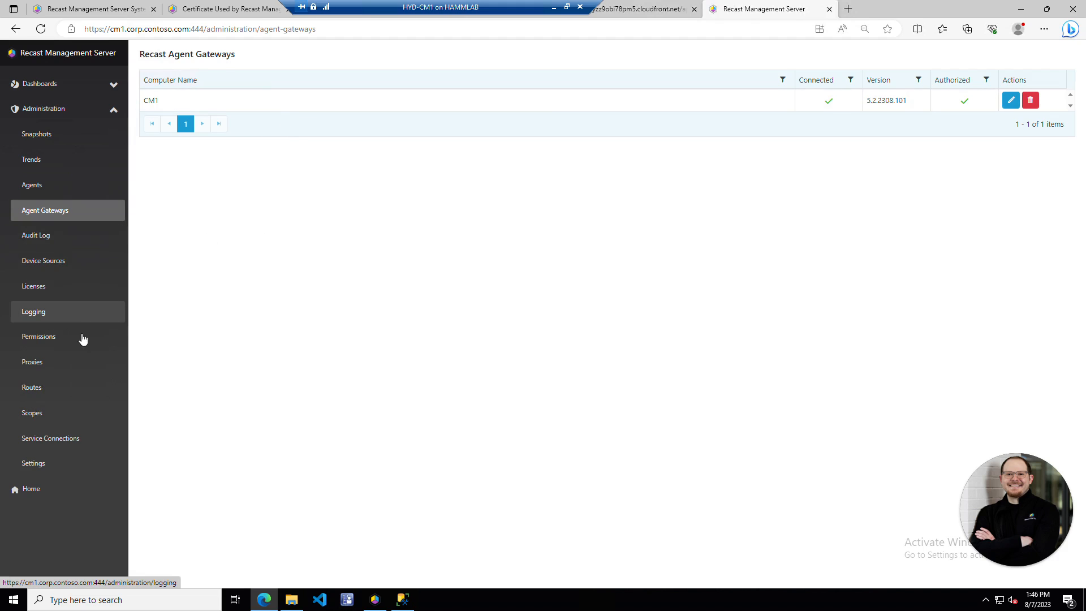
left_click(74, 368)
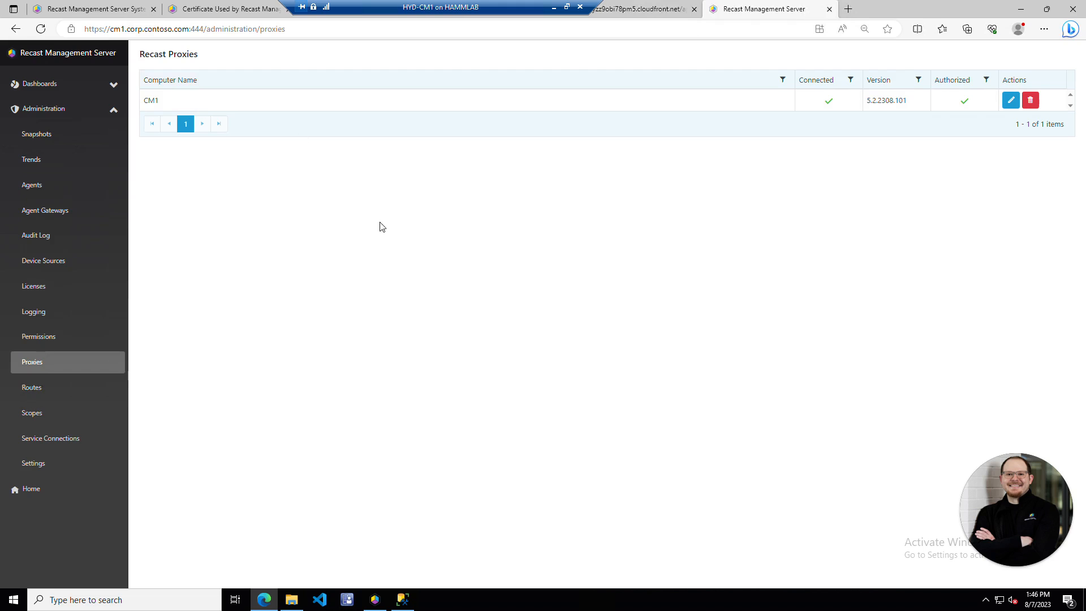
- View the Recast Agent, Console Extension and Service Connection routes on the Routes page
left_click(59, 395)
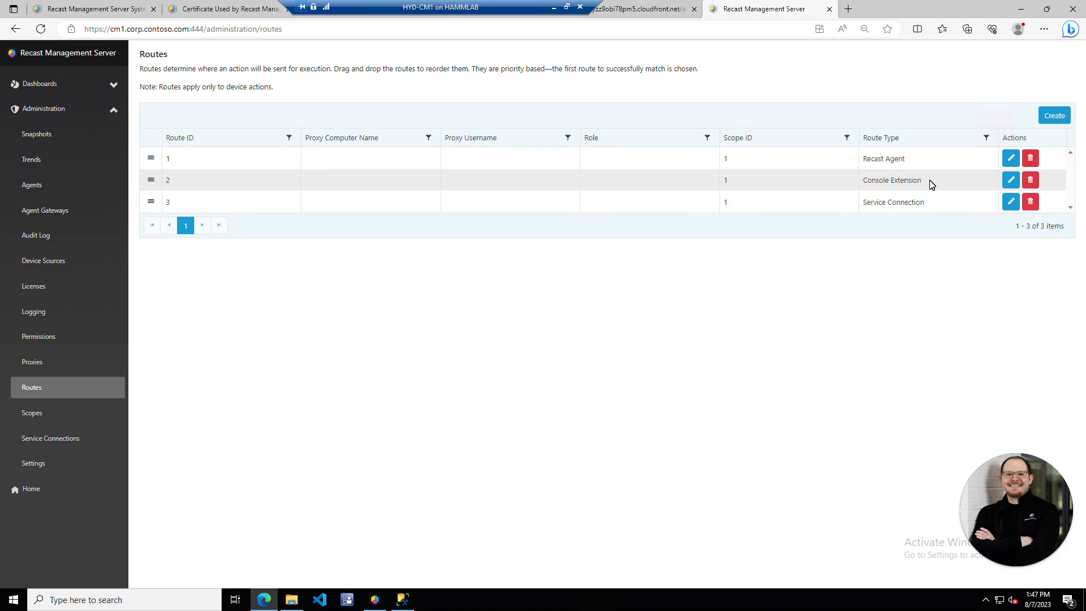
left_click(1054, 116)
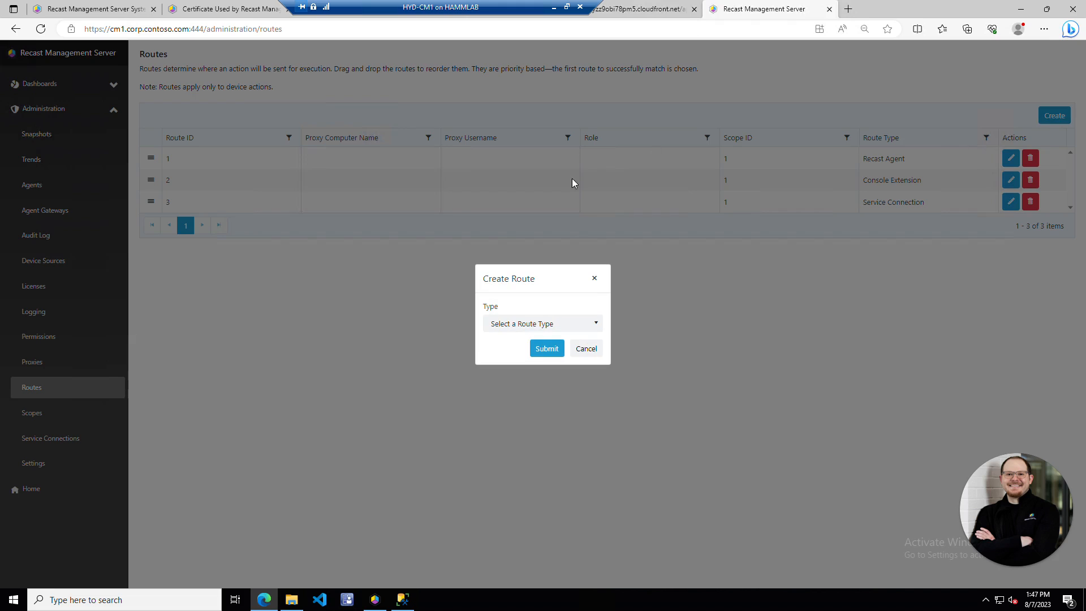
- Fill a new route as Recast Proxy via CM1 (LabAdmin) with the Administrators role and submit
left_click(574, 322)
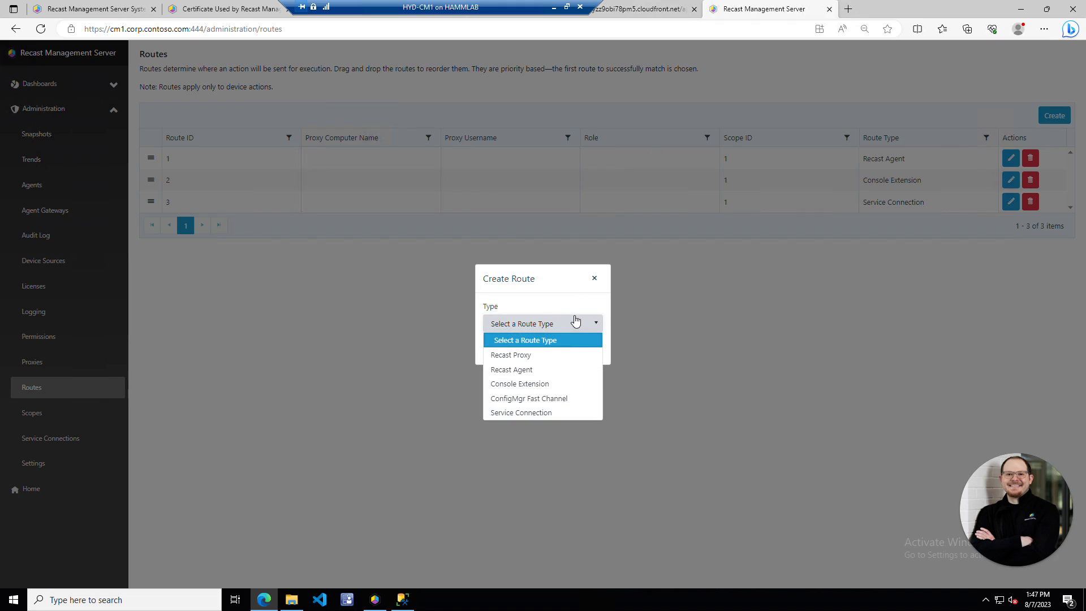
left_click(565, 353)
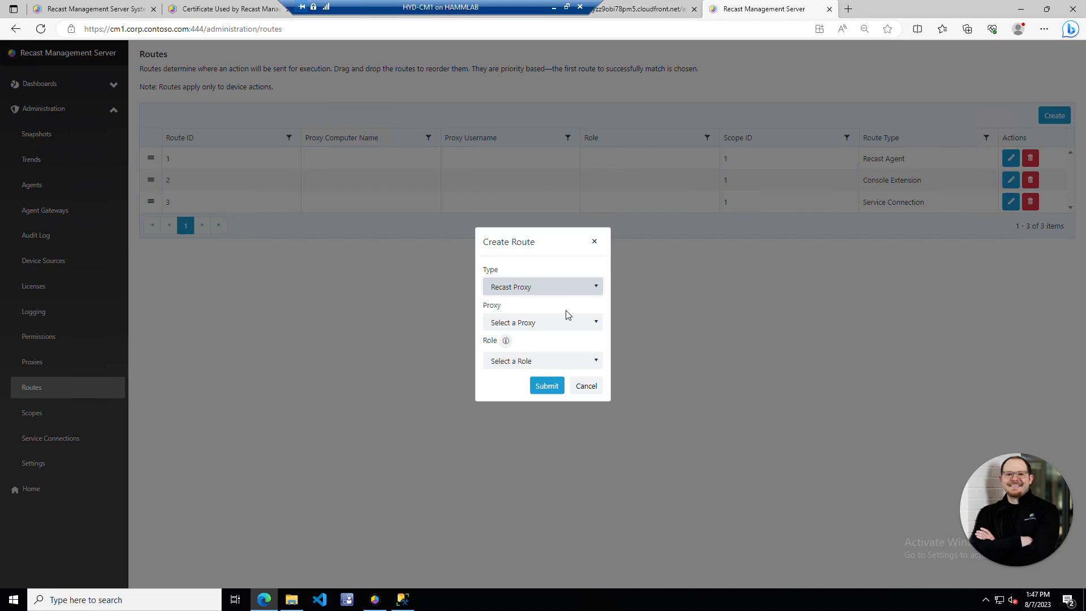
left_click(574, 323)
left_click(559, 359)
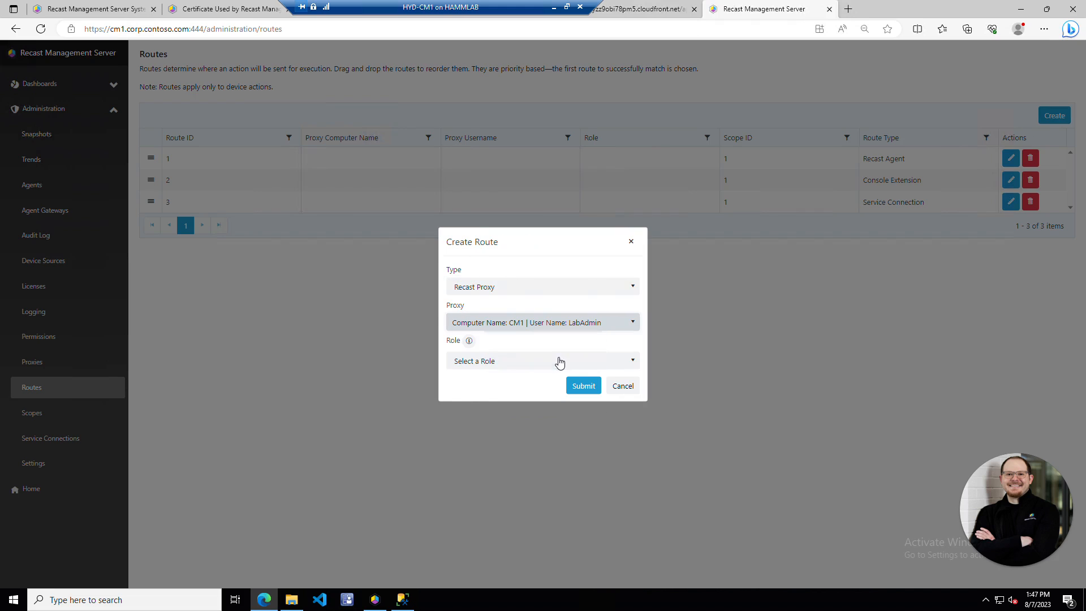
left_click(585, 362)
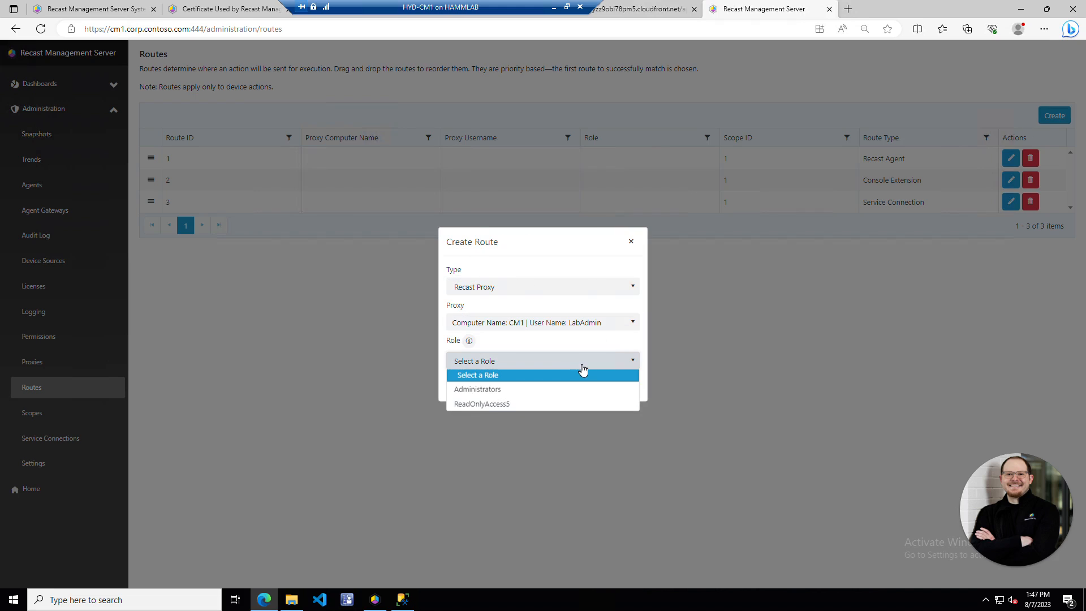
left_click(526, 392)
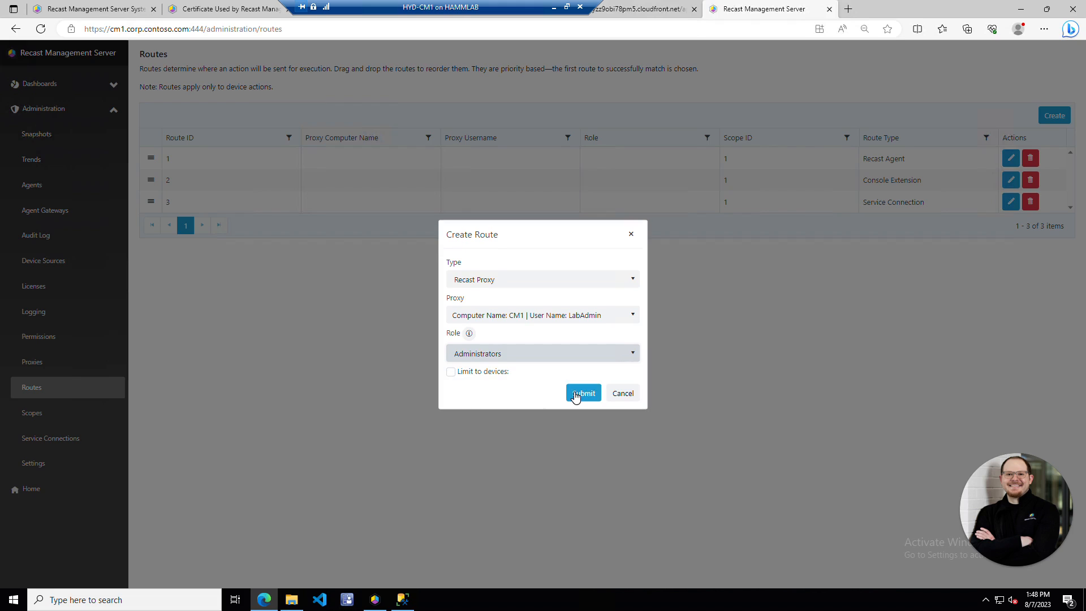
left_click(578, 390)
- Switch the route's role to ReadOnlyAccess5, then cancel creating the route
left_click(590, 354)
left_click(507, 399)
left_click(623, 394)
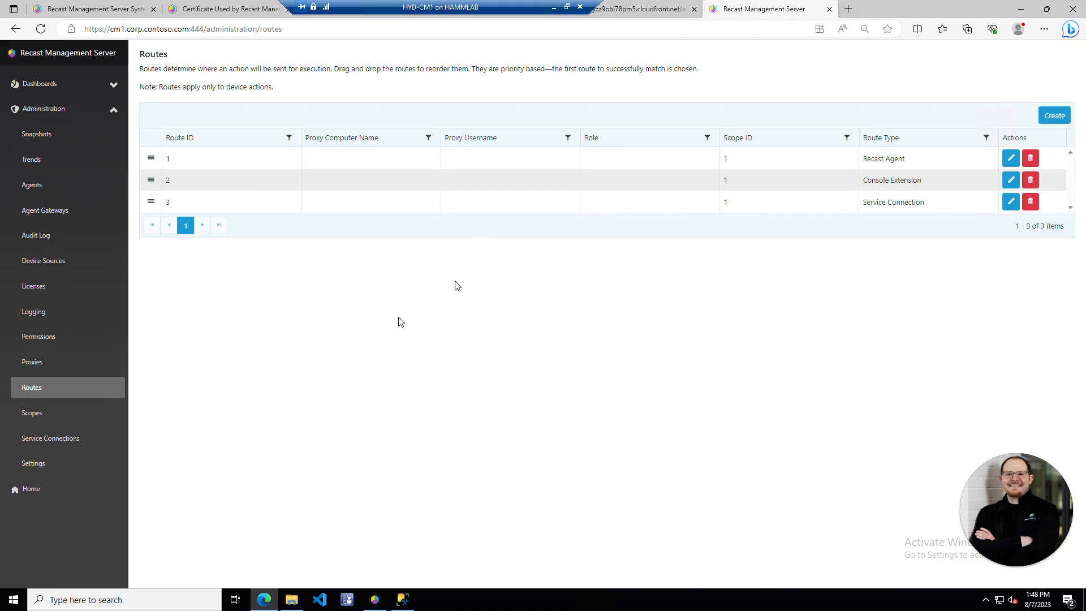
- Create a confirmed ActiveDirectory service connection for domain corp.contoso.com through proxy CM1
left_click(72, 440)
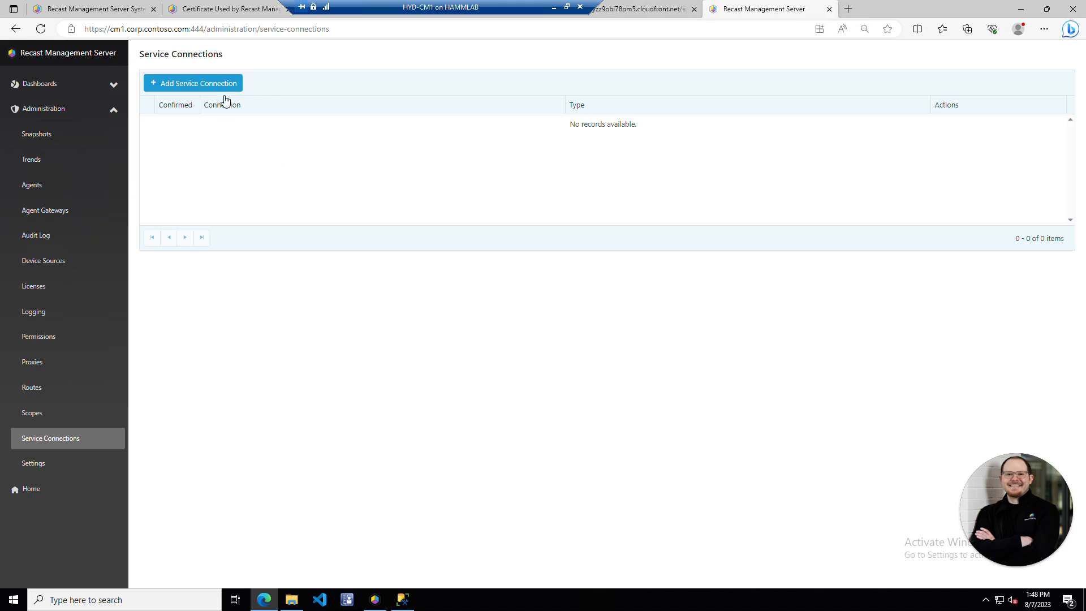
left_click(209, 85)
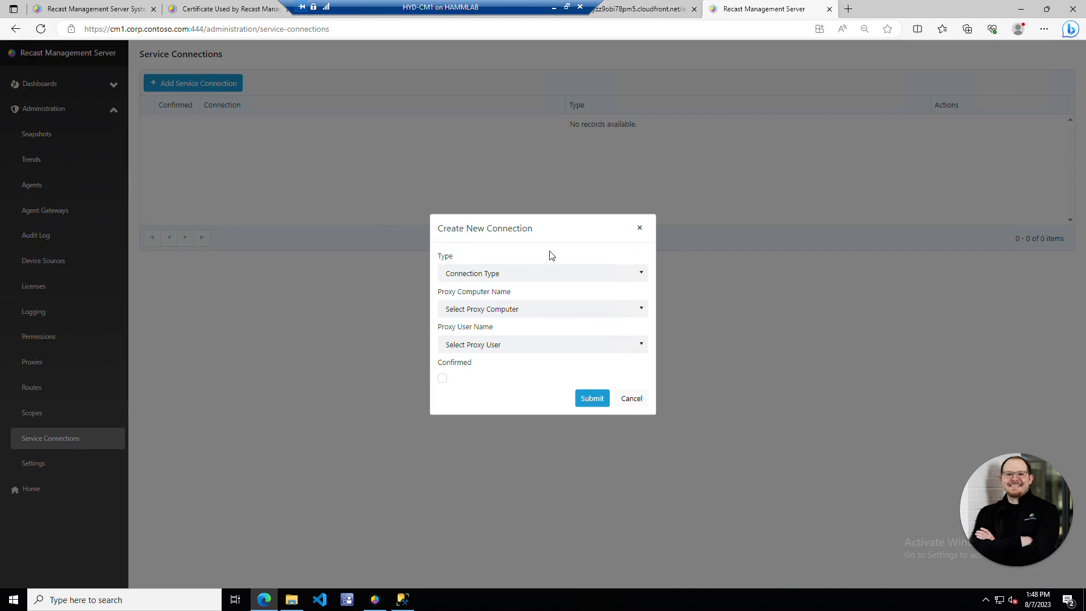
left_click(571, 275)
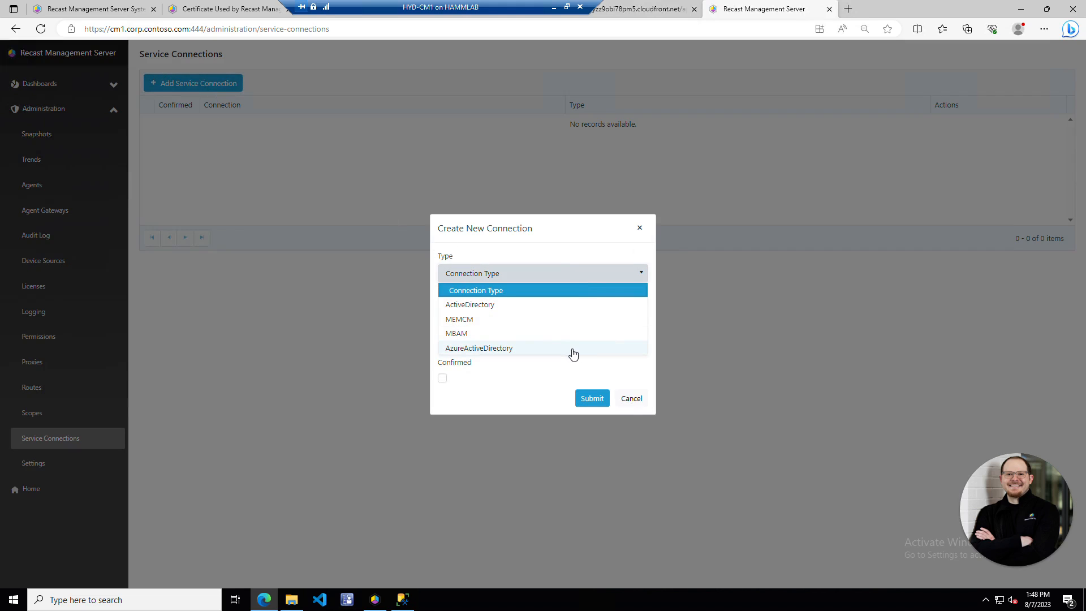
left_click(532, 308)
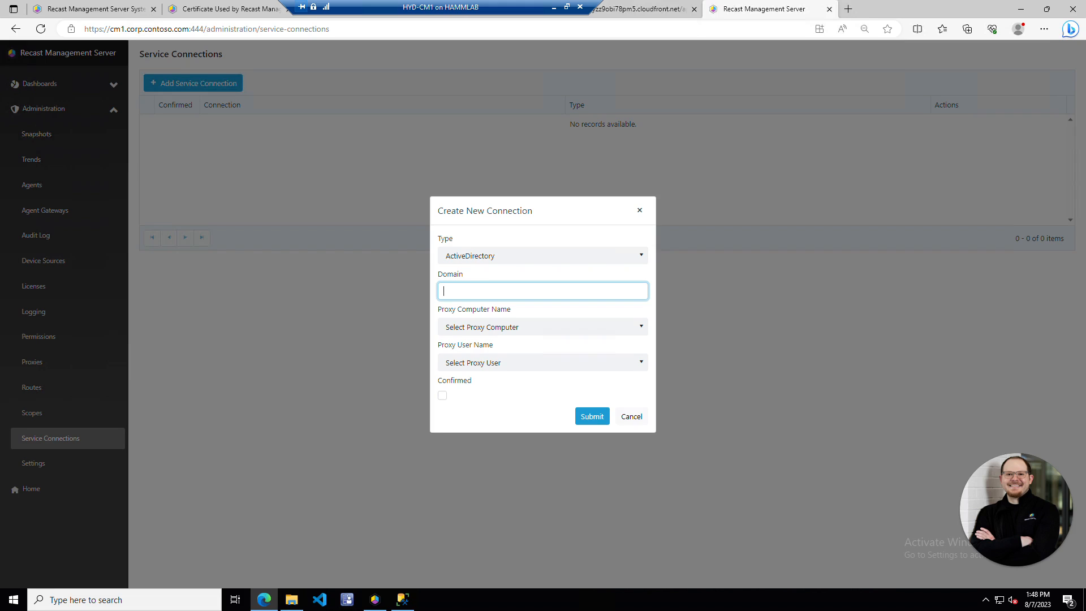
type("corp.contoso.com")
left_click(578, 329)
left_click(537, 358)
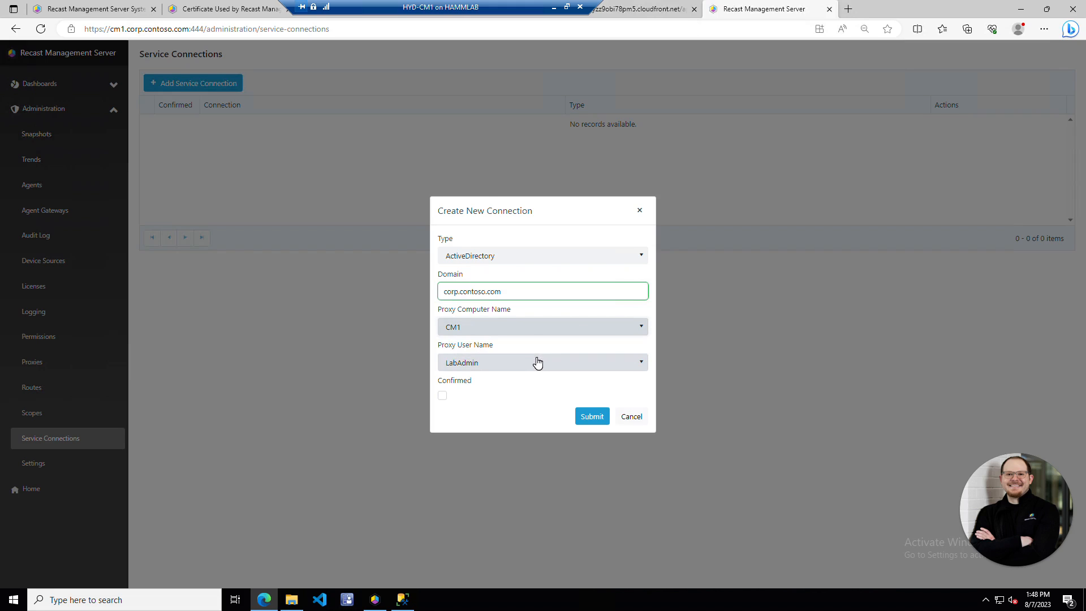
left_click(442, 395)
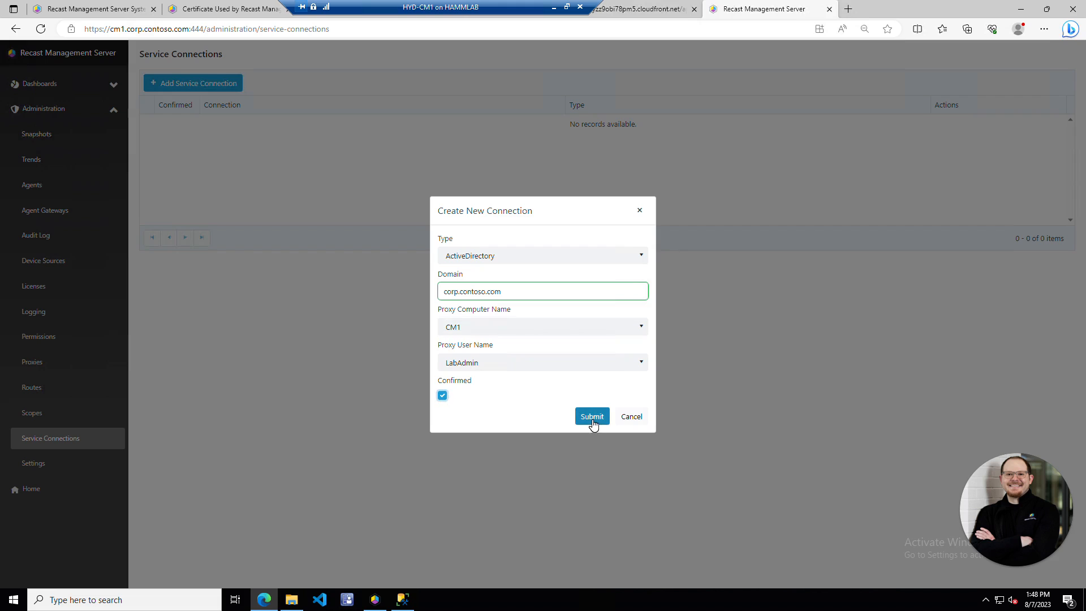
left_click(591, 416)
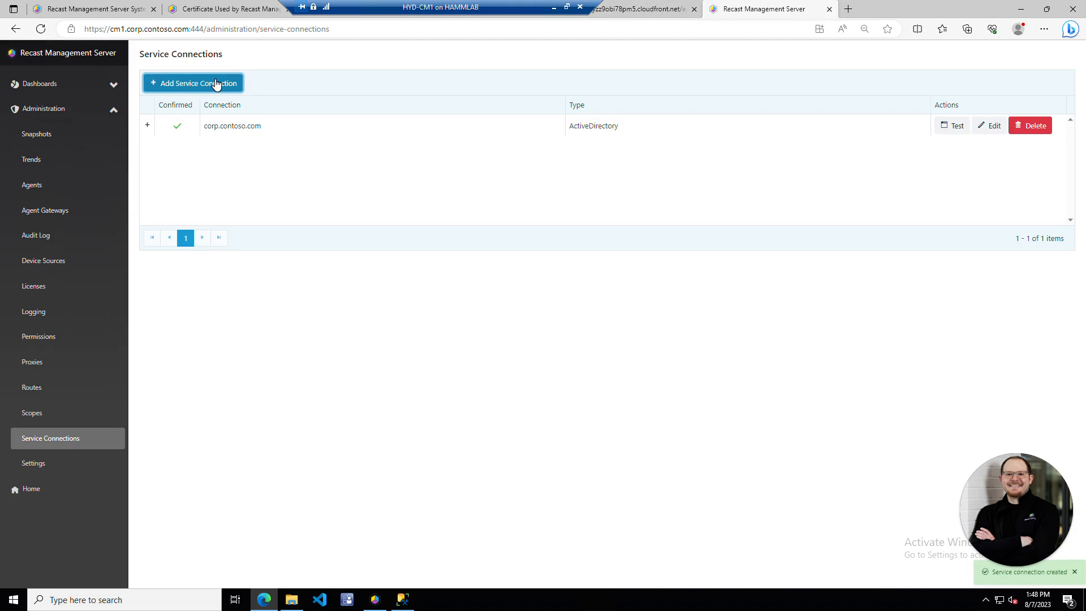
- Start a MEMCM connection: provider and database server cm1.corp.contoso.com, site CHQ, database ConfigMgr_CHQ
left_click(216, 84)
left_click(511, 273)
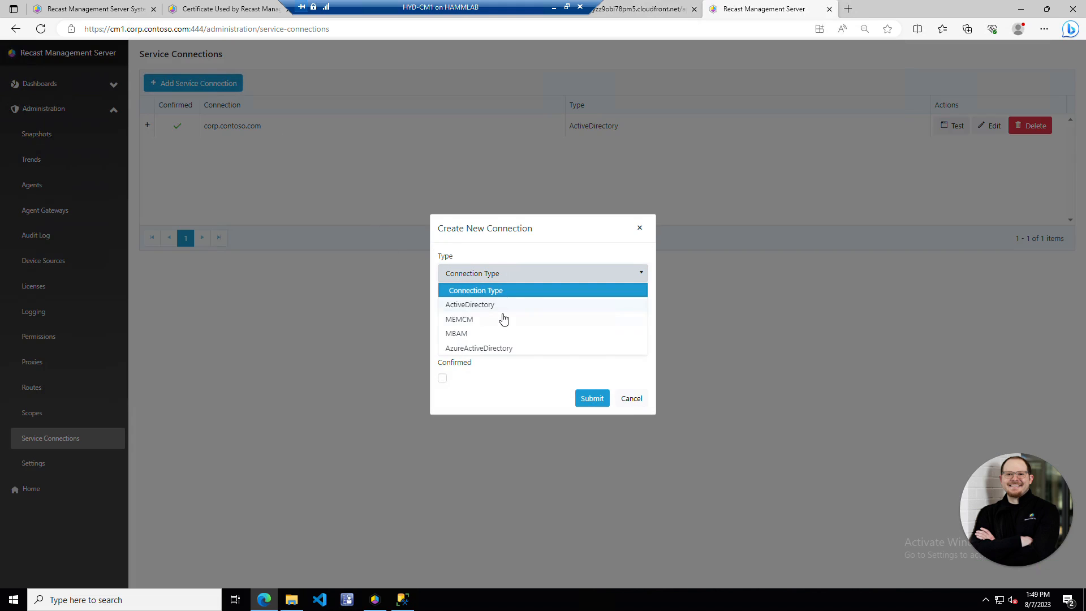
left_click(504, 320)
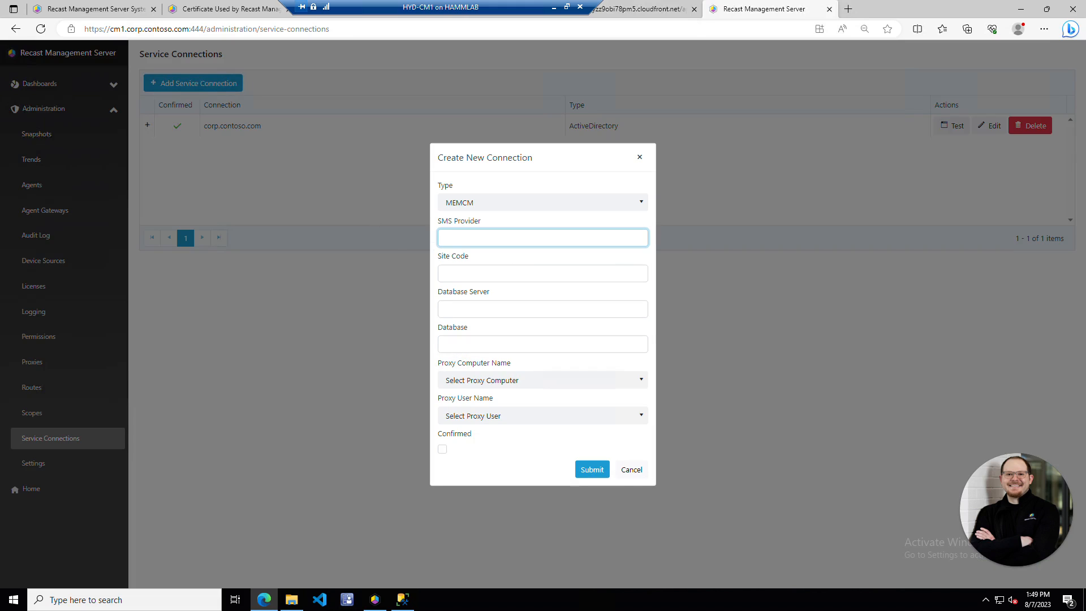
type("cm1.corp.contoso.com")
key("Tab")
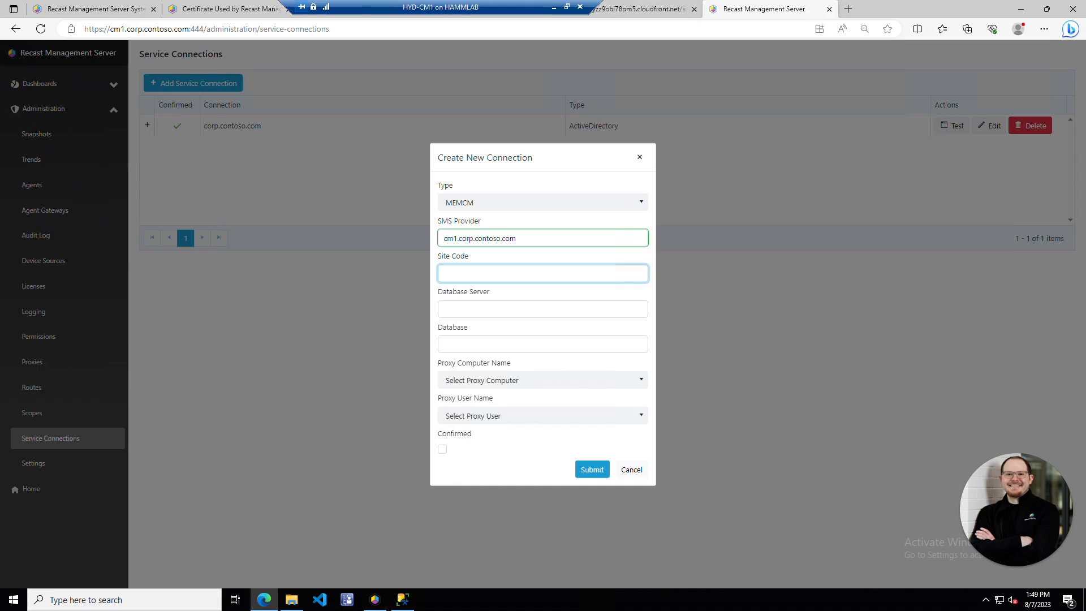
type("CHQ")
key("Tab")
type("c")
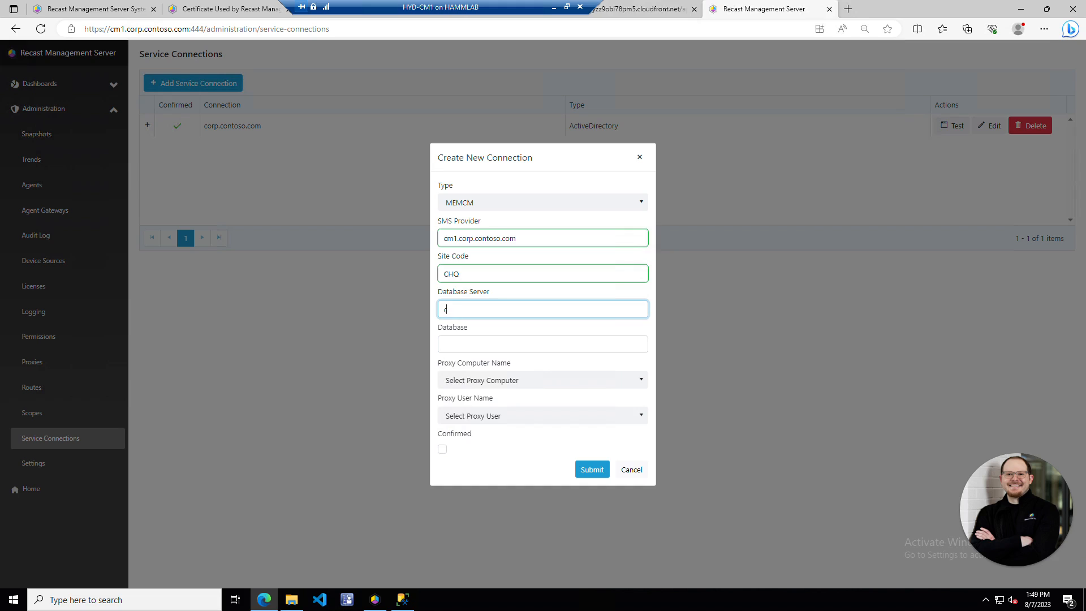
type("m1.corp.contoso.com")
key("Tab")
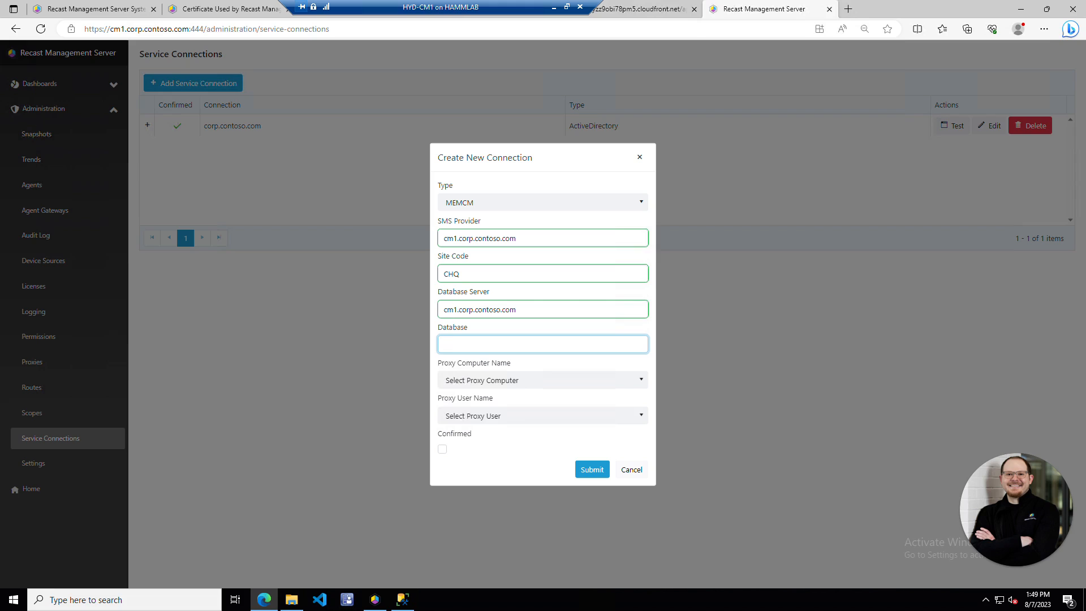
type("ConfigMgr_CHQ")
- Set the MEMCM connection's proxy to CM1, mark it confirmed, and save it
left_click(594, 381)
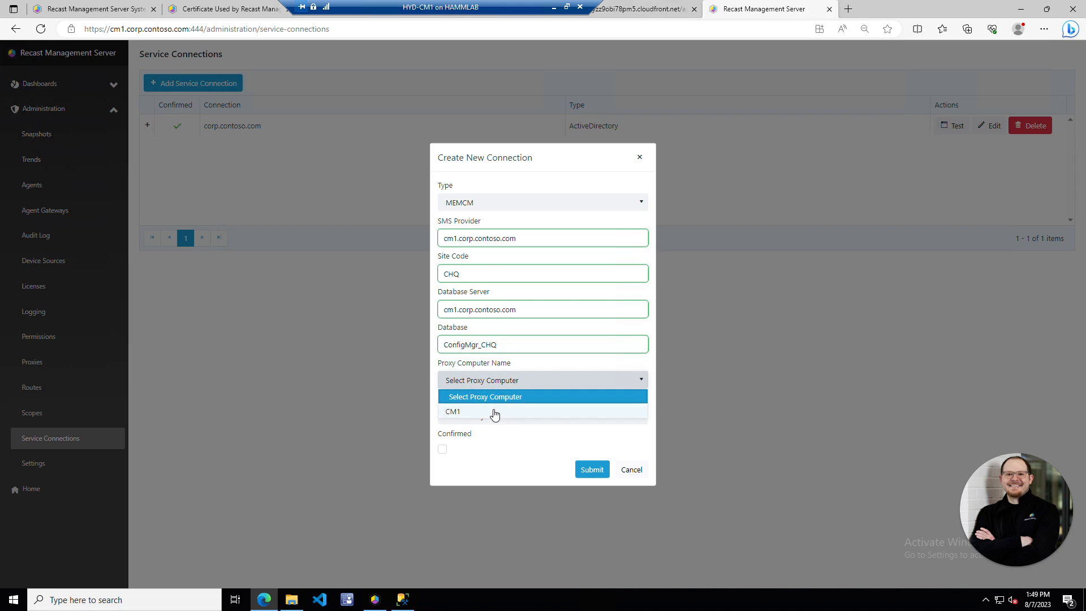
left_click(490, 407)
left_click(442, 449)
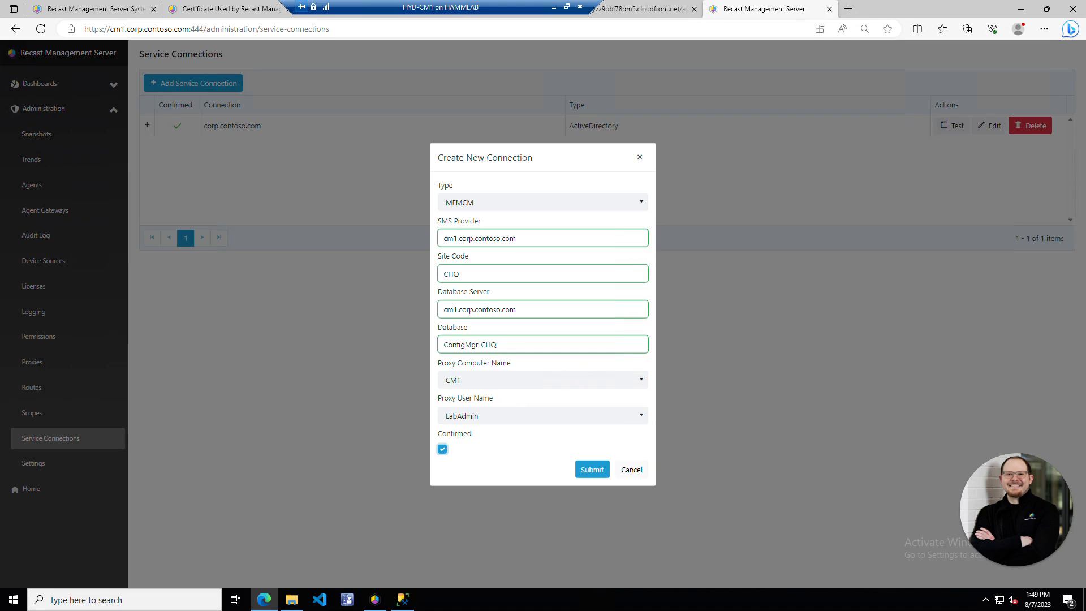
left_click(592, 469)
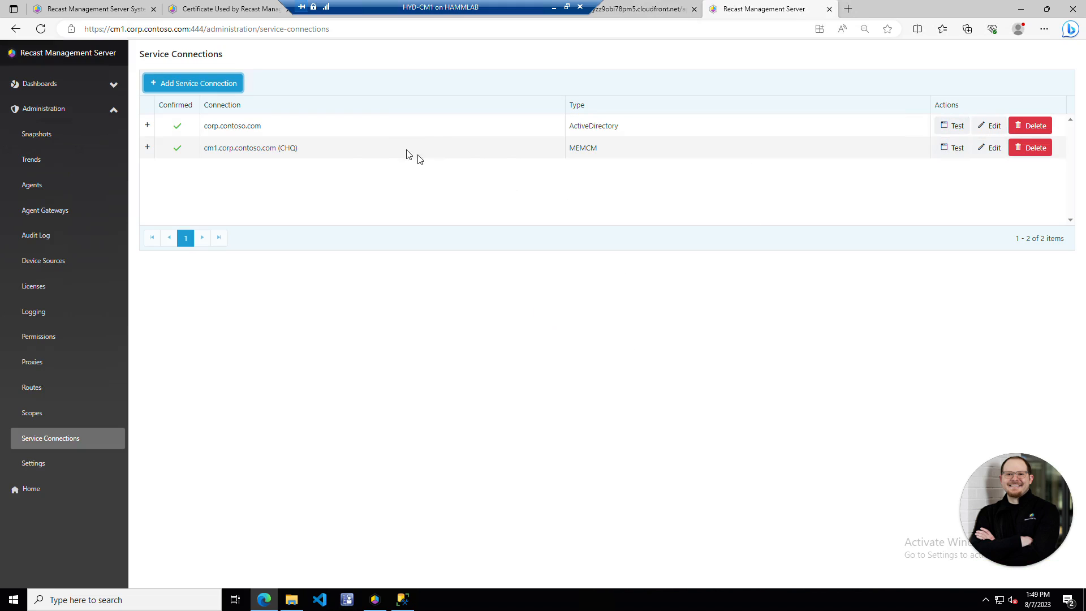
- Test the corp.contoso.com and cm1.corp.contoso.com connections and check which proxy ran the latest audit
left_click(959, 127)
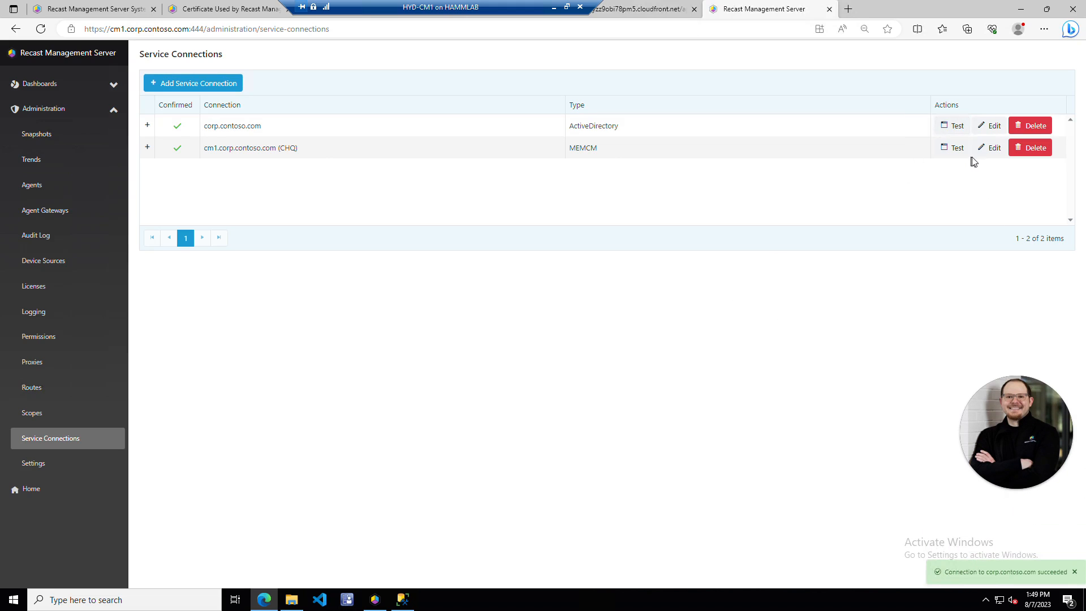
left_click(953, 151)
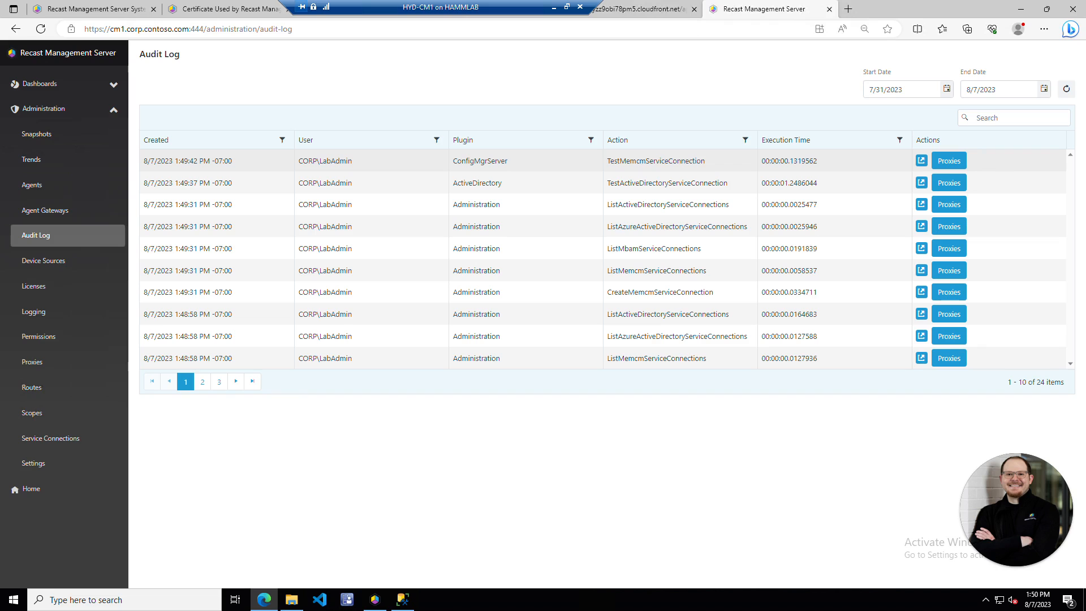
left_click(958, 161)
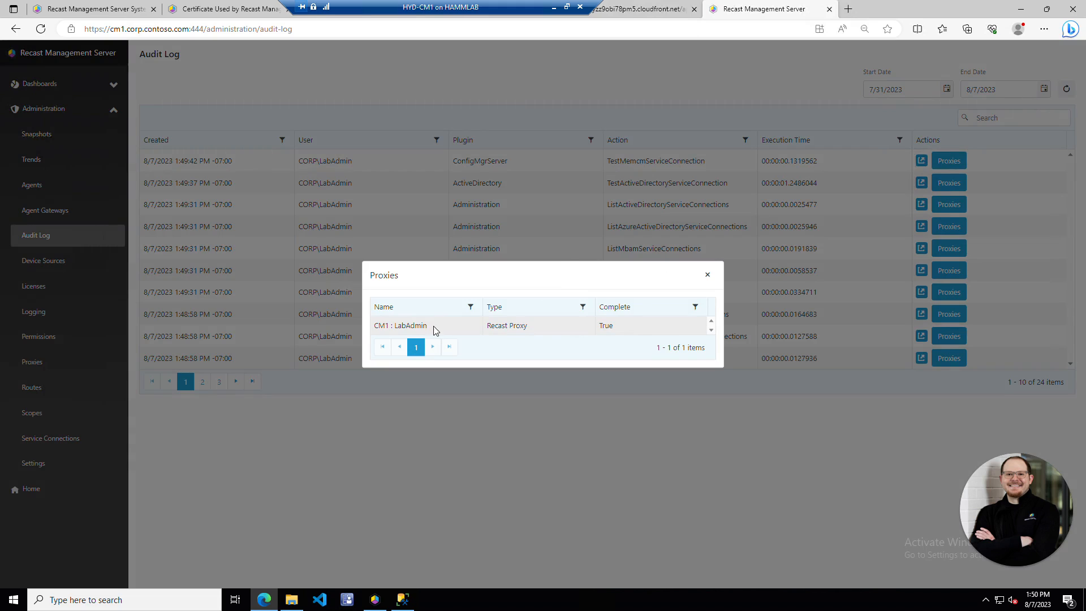
left_click(707, 275)
- View the latest audit entry's result in a new tab, close it, and go to Routes
left_click(921, 161)
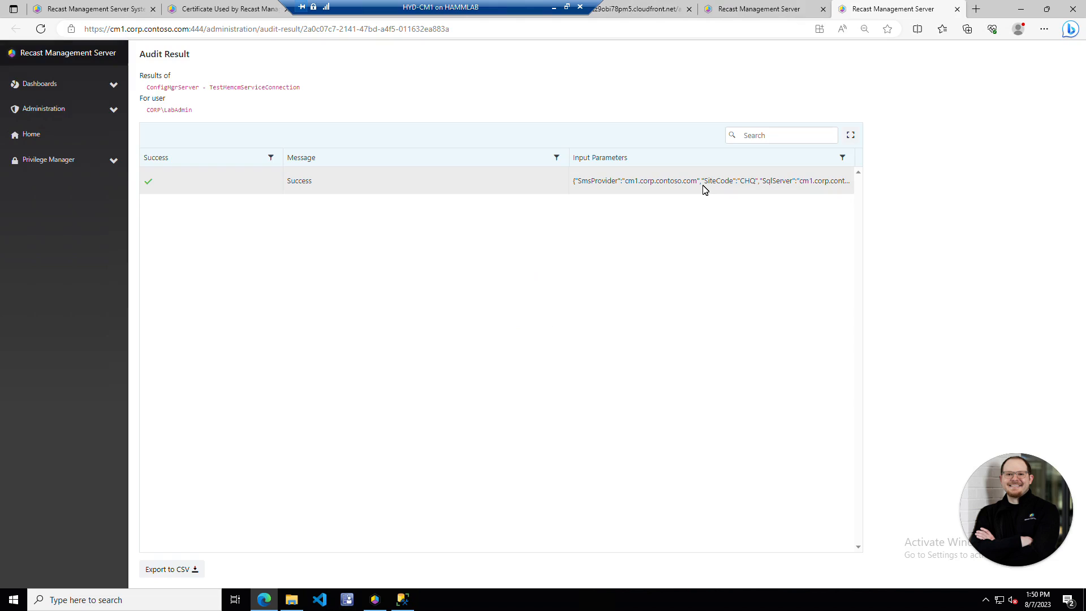
left_click(956, 10)
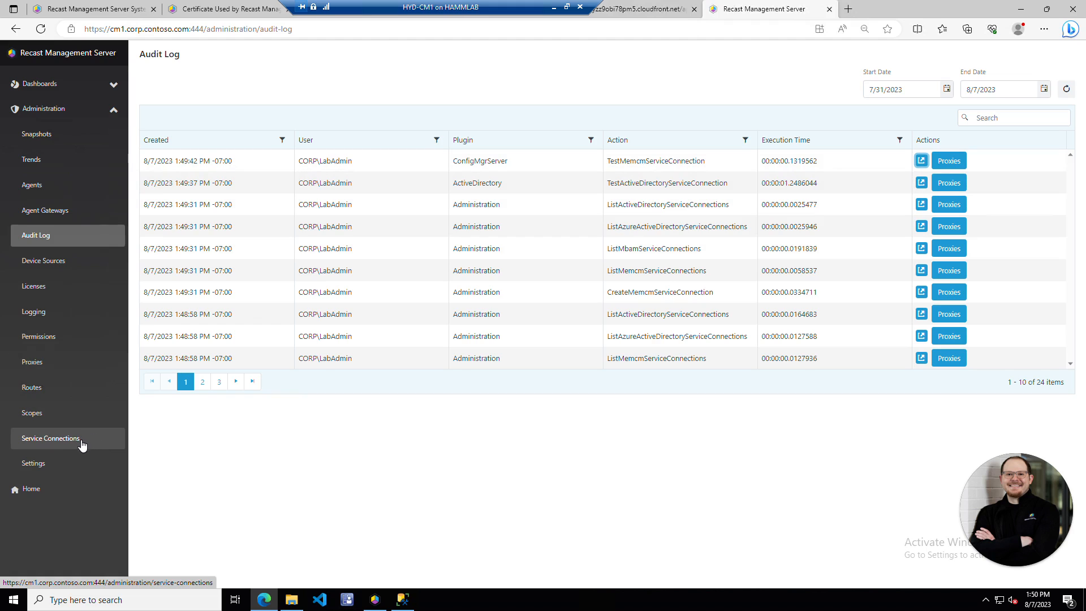
left_click(69, 387)
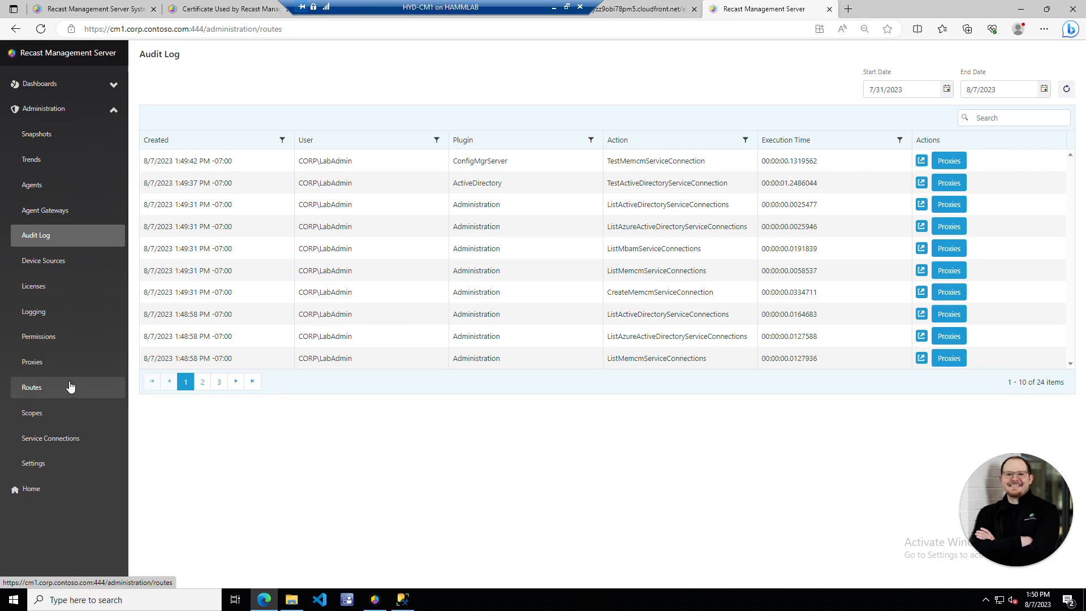
- Set up a new Recast Proxy route through CM1 with the ReadOnlyAccess5 role
left_click(1055, 117)
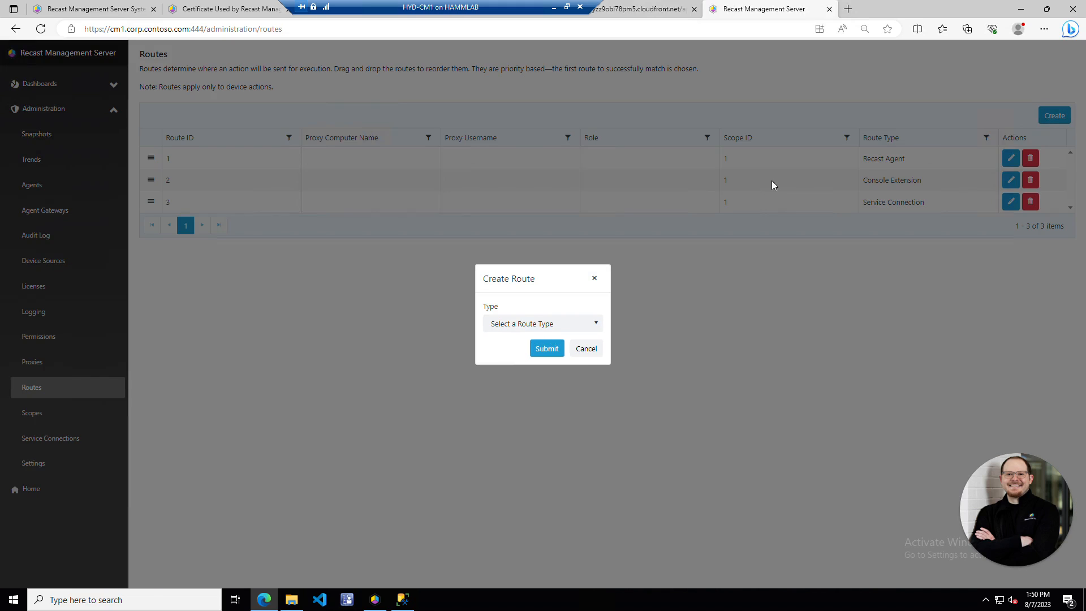
left_click(585, 323)
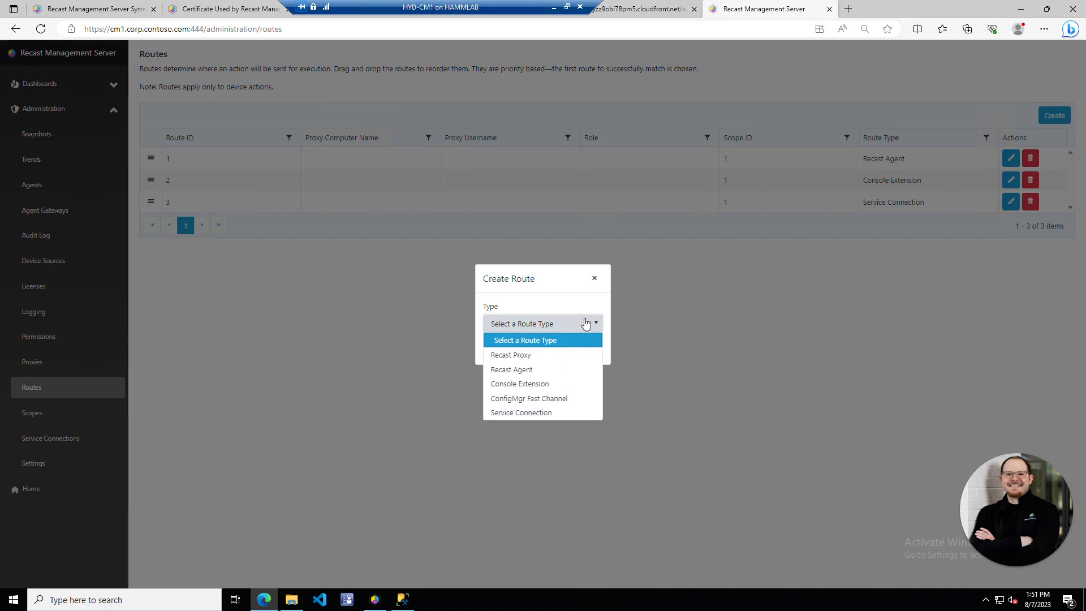
left_click(568, 354)
left_click(571, 324)
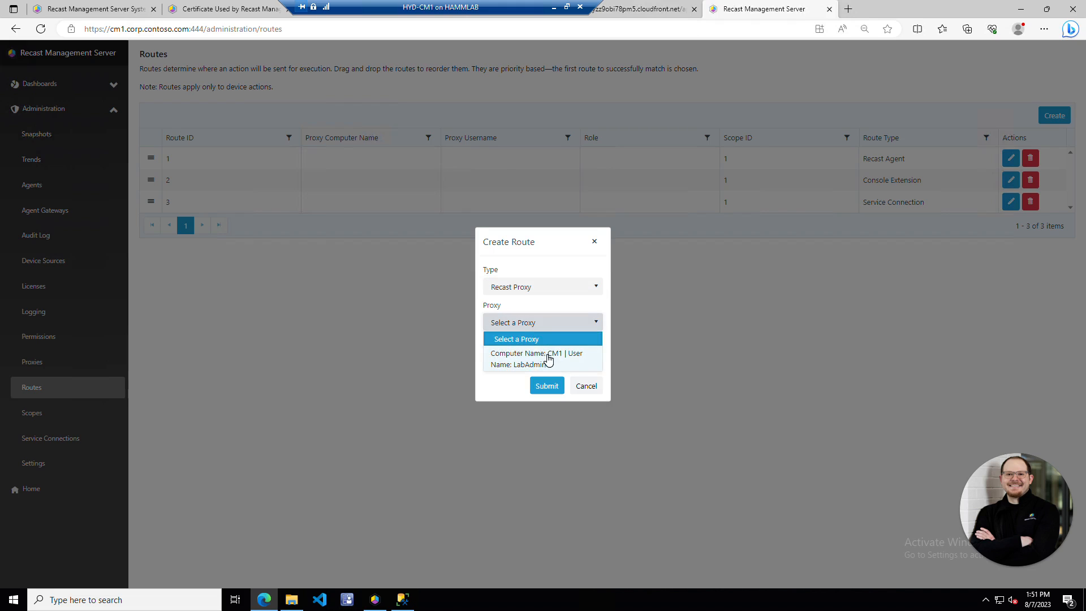
left_click(548, 355)
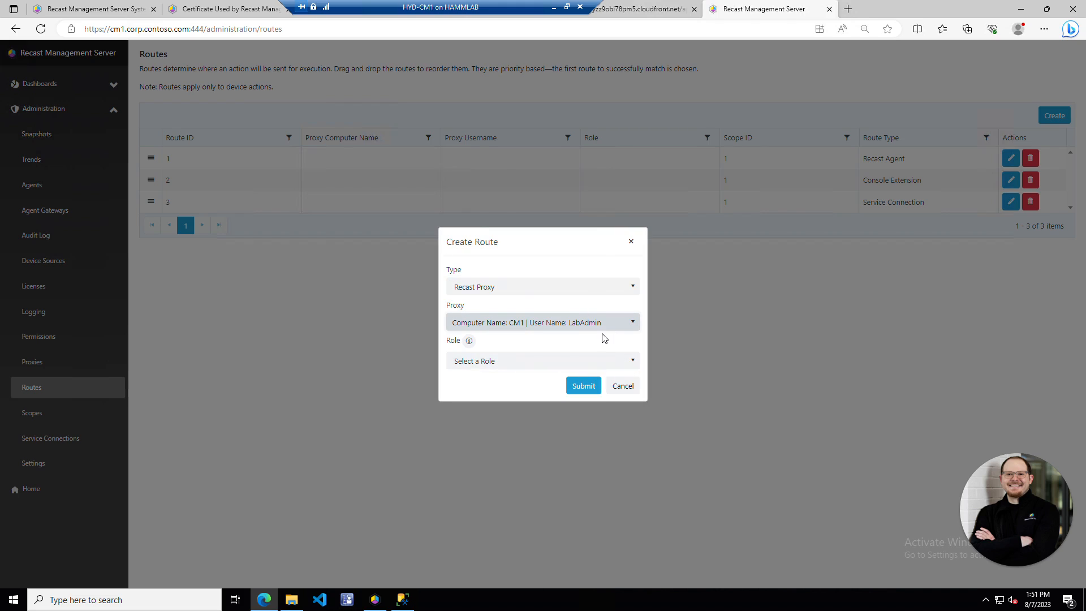
left_click(622, 362)
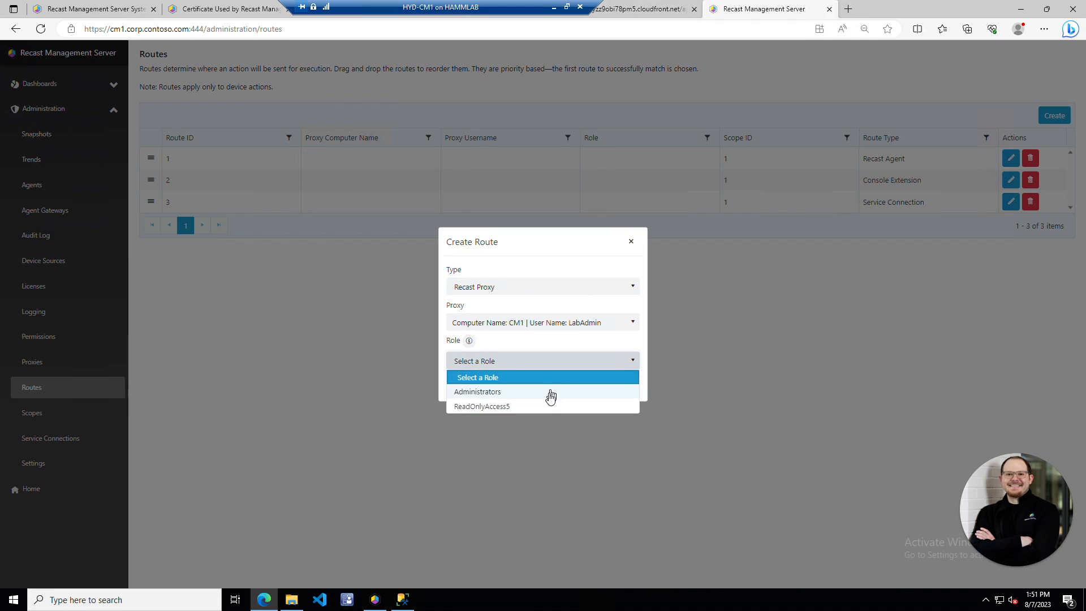
left_click(543, 407)
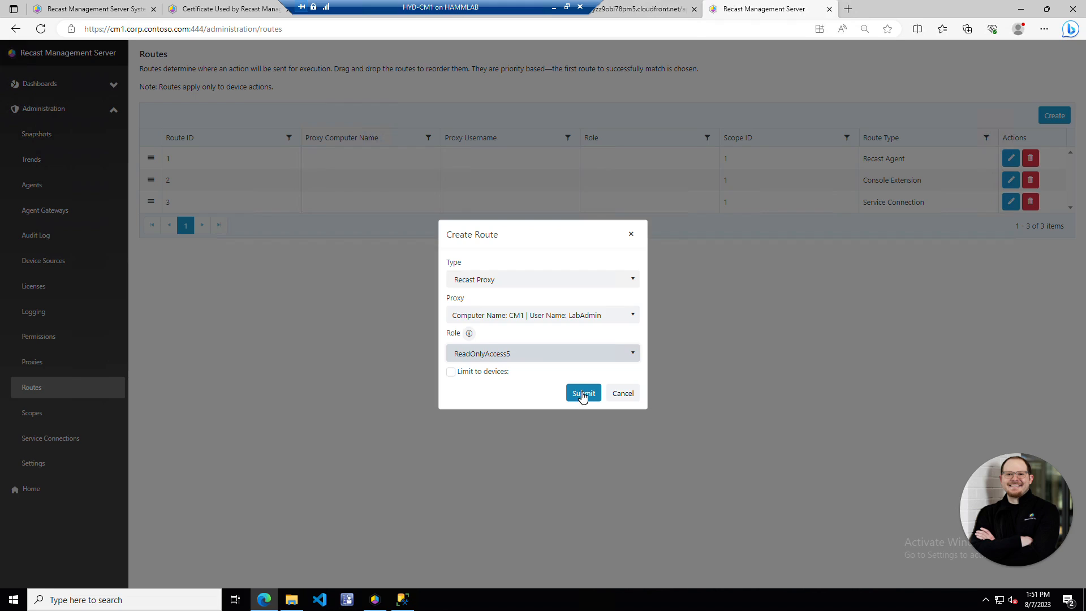
- Scope the route to the whole corp.contoso.com domain, create it, and drag it to top priority
left_click(481, 375)
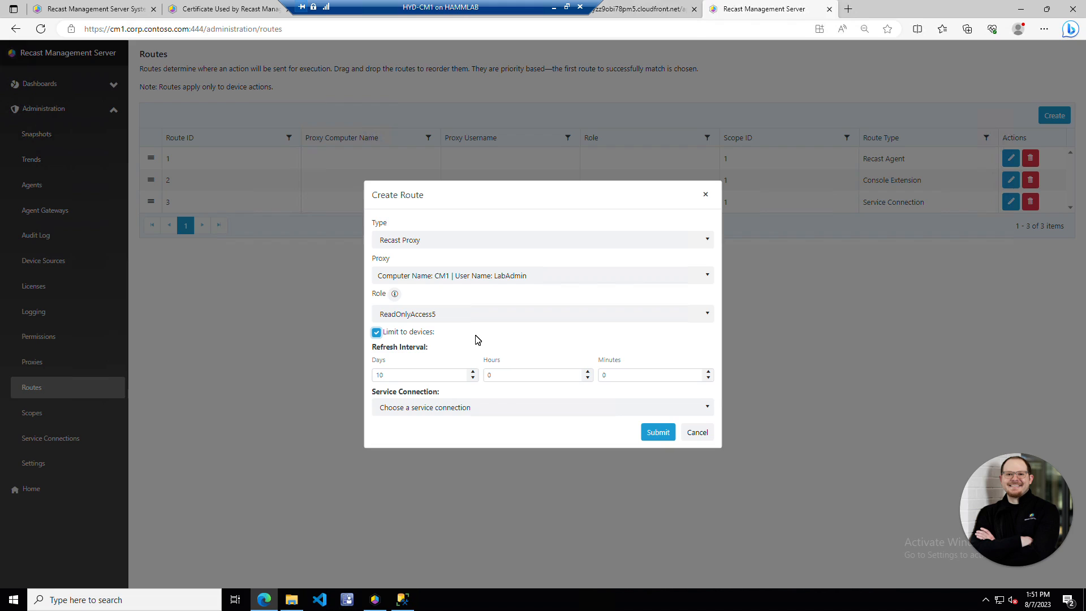
left_click(524, 409)
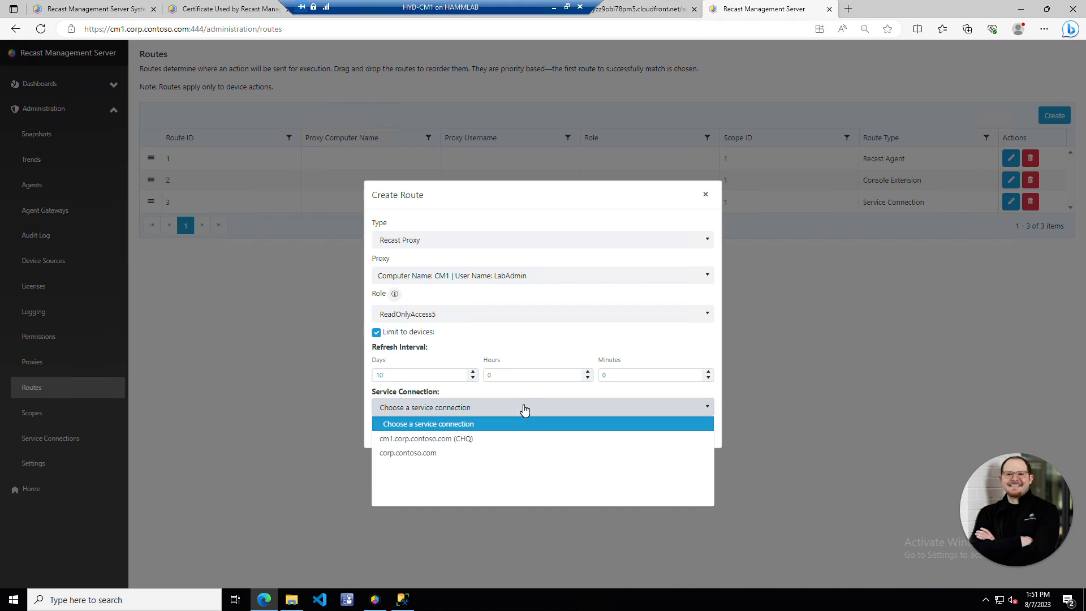
left_click(495, 453)
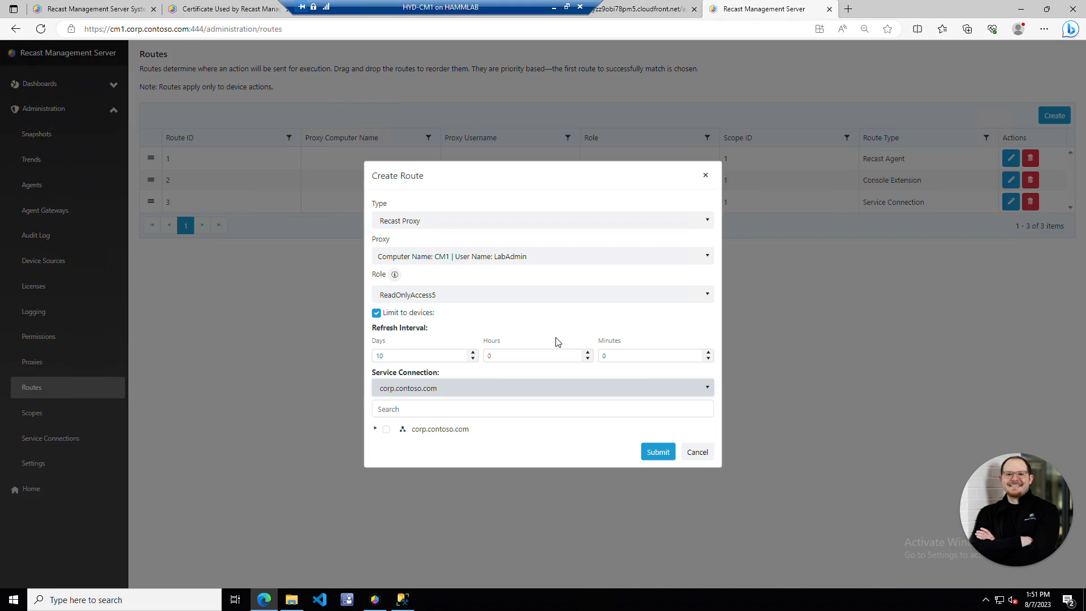
left_click(376, 429)
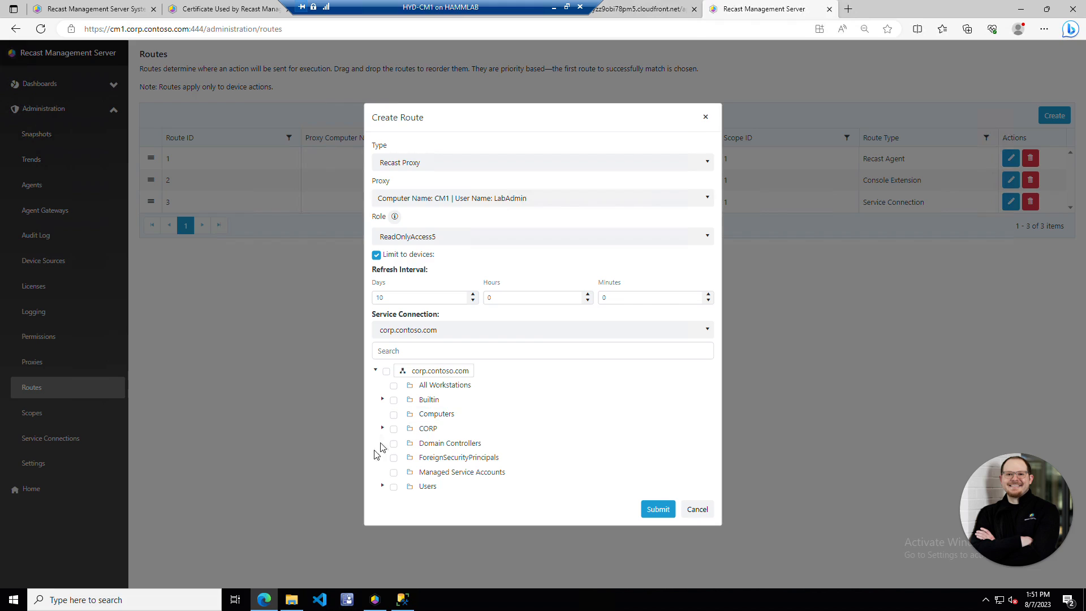
left_click(386, 371)
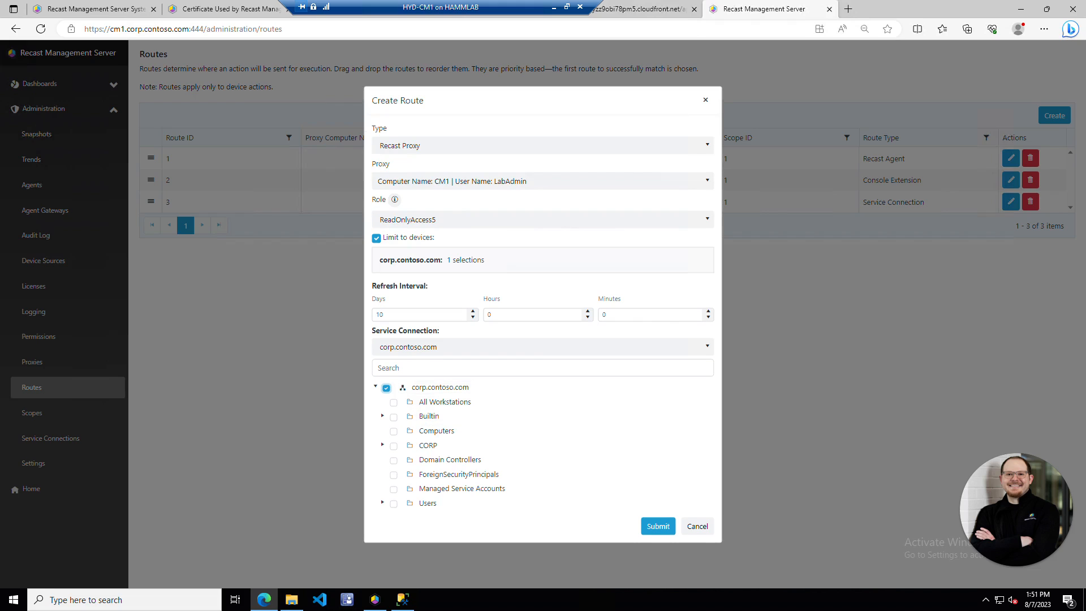
left_click(658, 526)
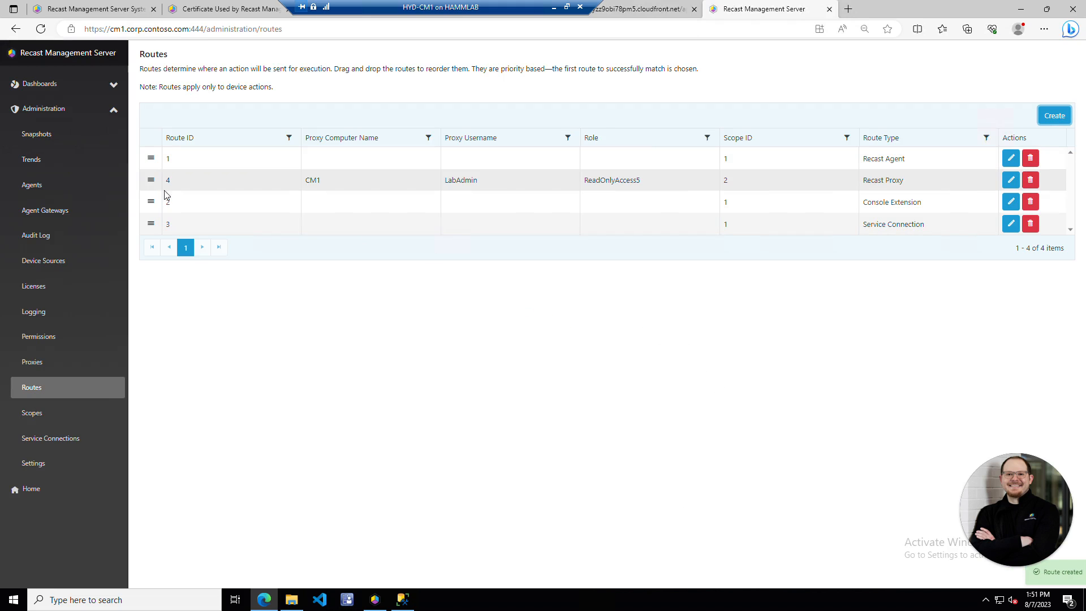
left_click_drag(153, 183, 152, 153)
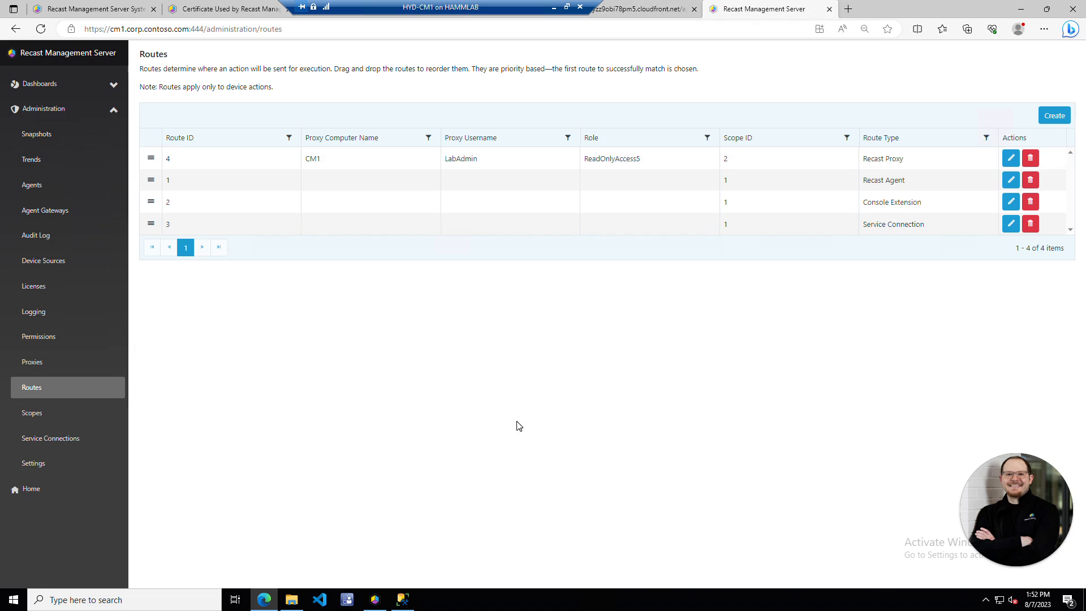
- Show the Scopes page with scope 2, the corp.contoso.com Active Directory Domain scope
left_click(72, 420)
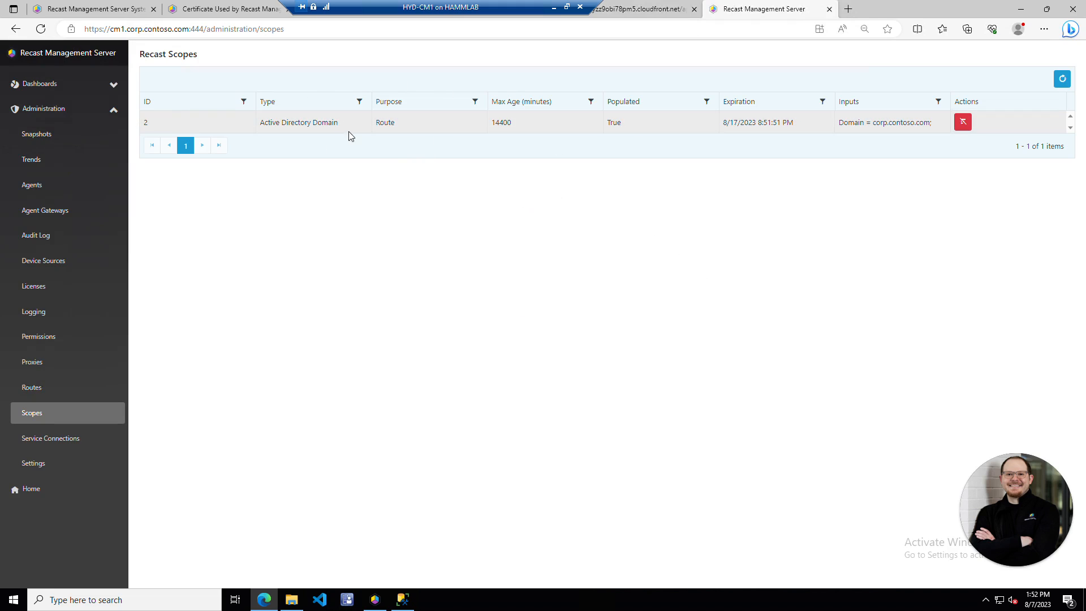
- Check the Service Connections and Routes lists, then open the Logging page
left_click(66, 444)
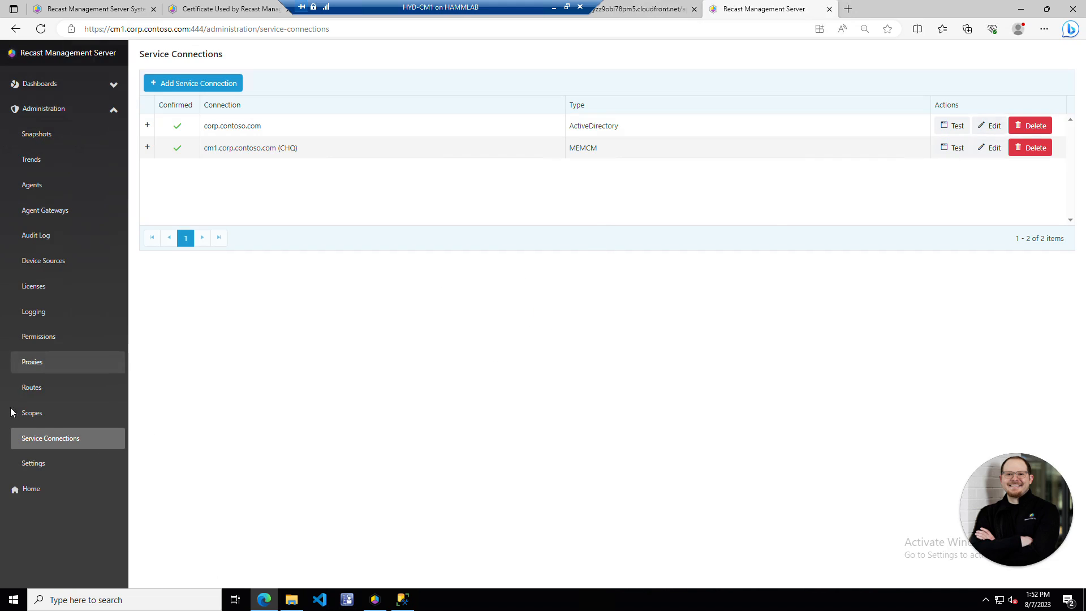
left_click(102, 383)
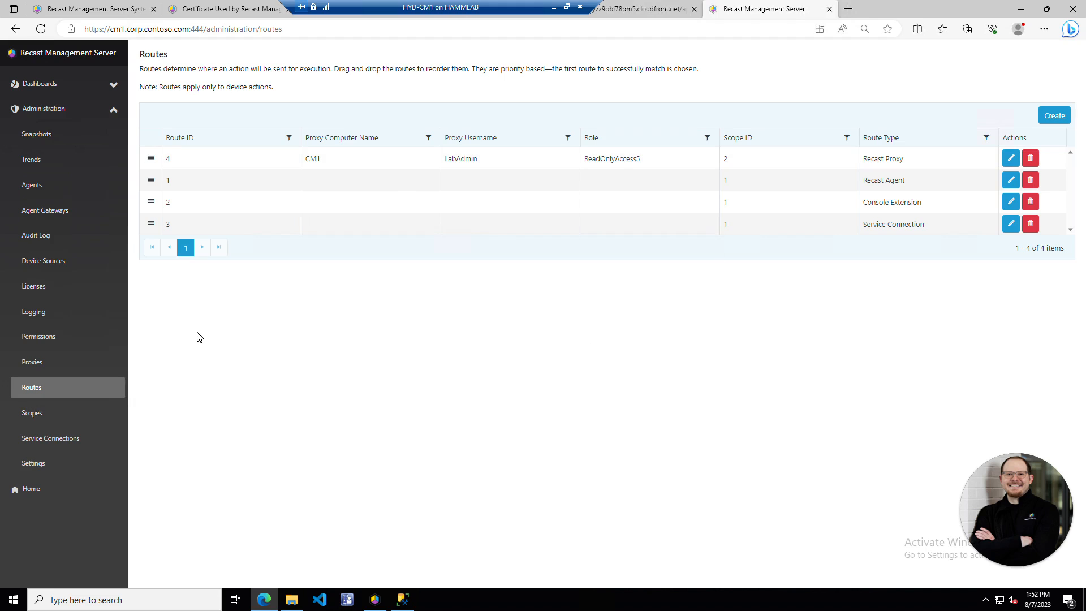
left_click(66, 315)
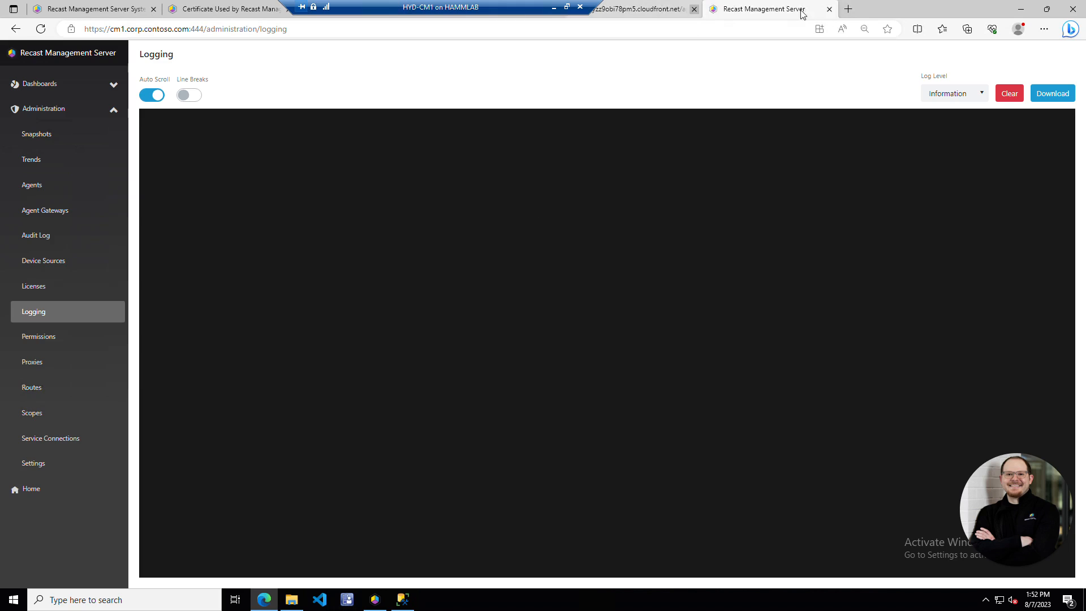
- Load the logging page's address in a second browser tab, then return to the original tab
left_click(673, 29)
key("ctrl+c")
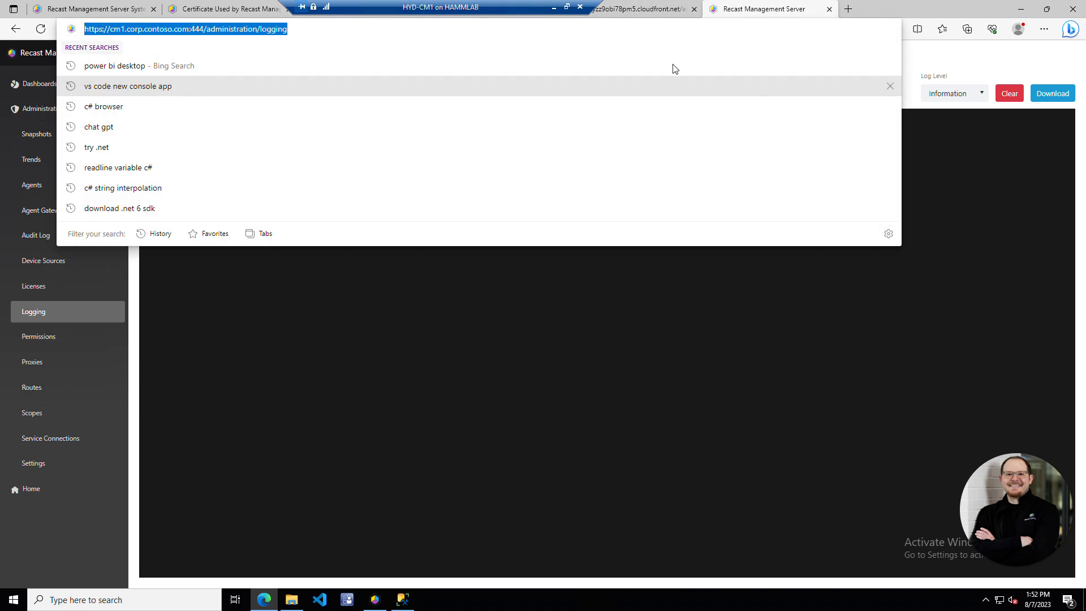
left_click(847, 8)
key("ctrl+v")
key("Return")
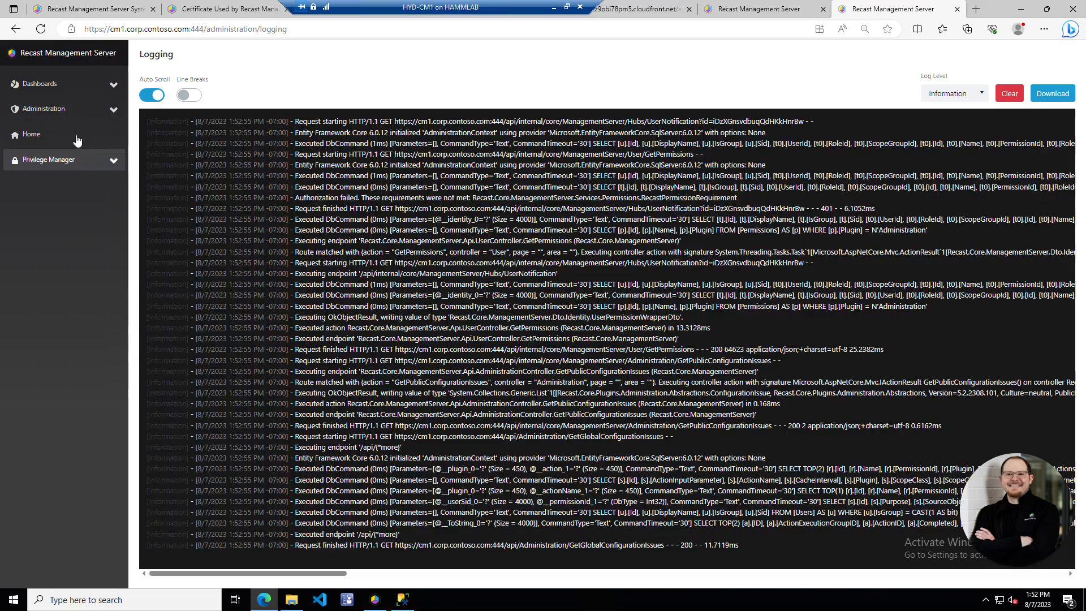
left_click(79, 110)
left_click(78, 113)
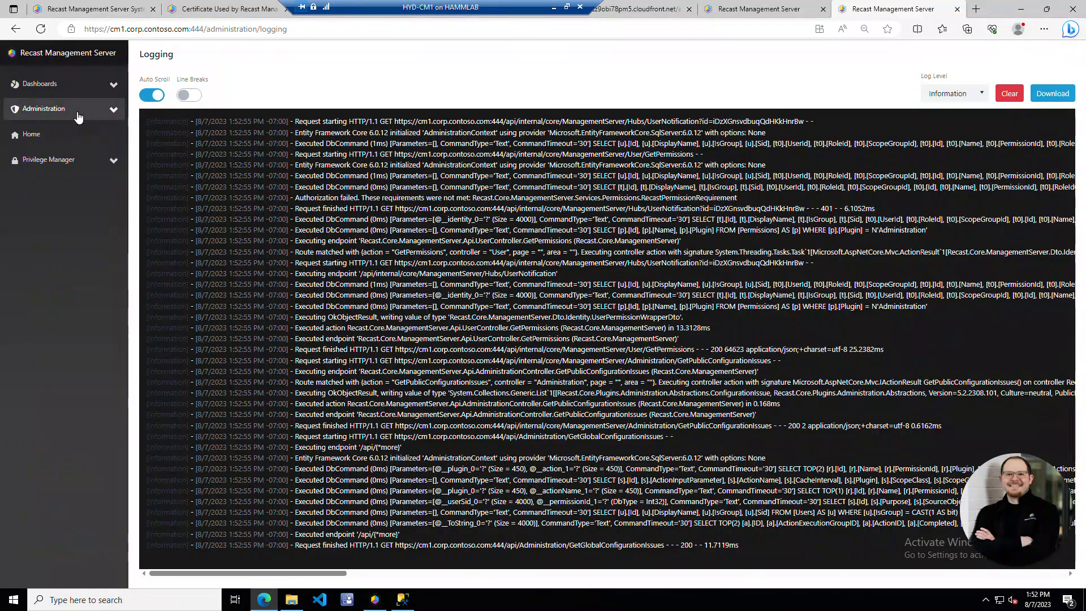
left_click(774, 9)
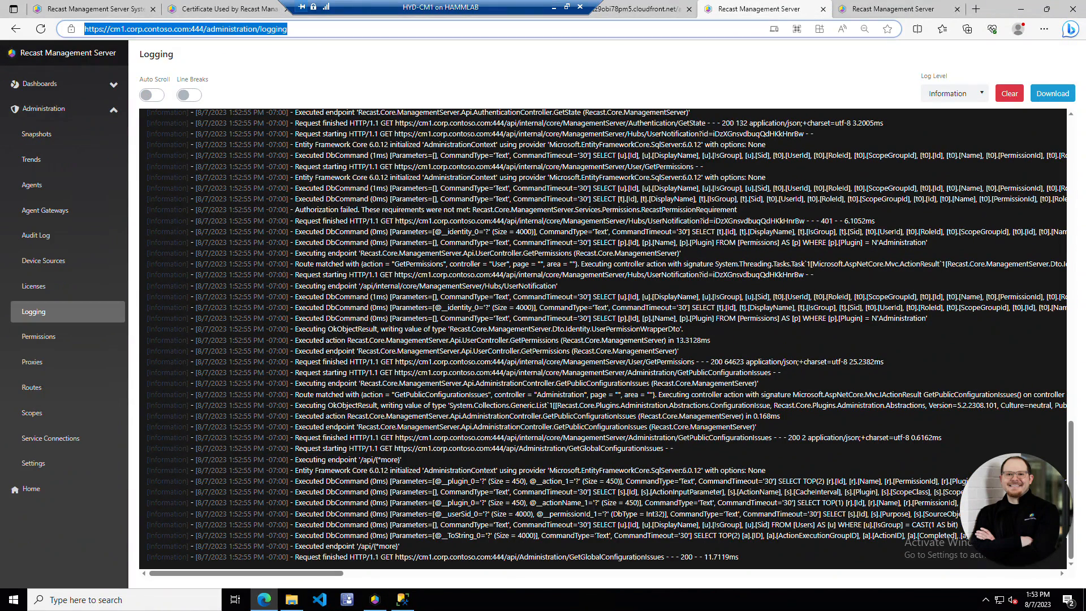
scroll(602, 339, "up", 20)
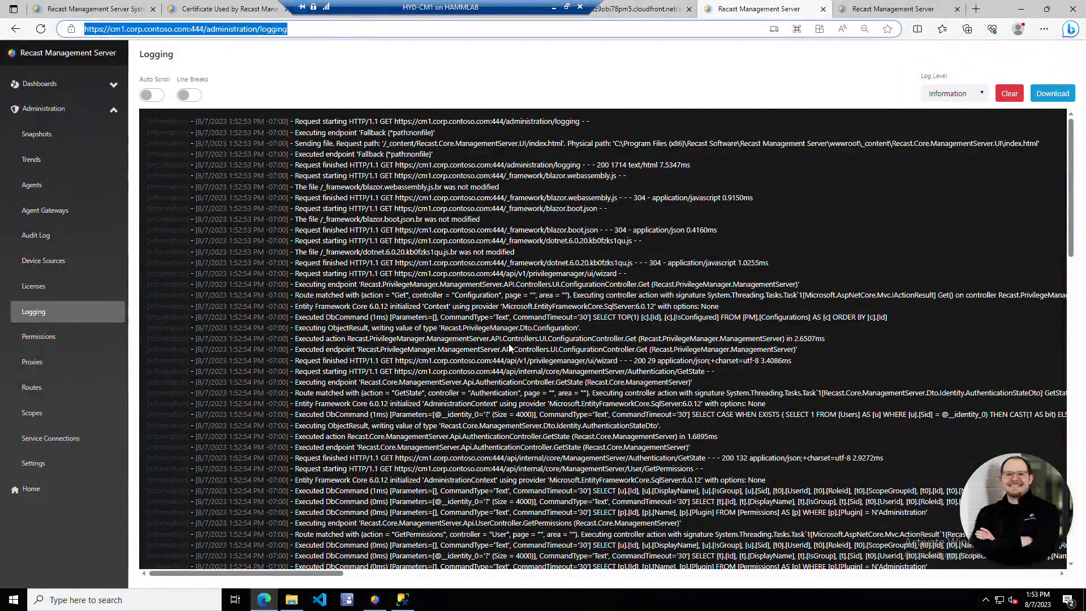
scroll(509, 348, "down", 20)
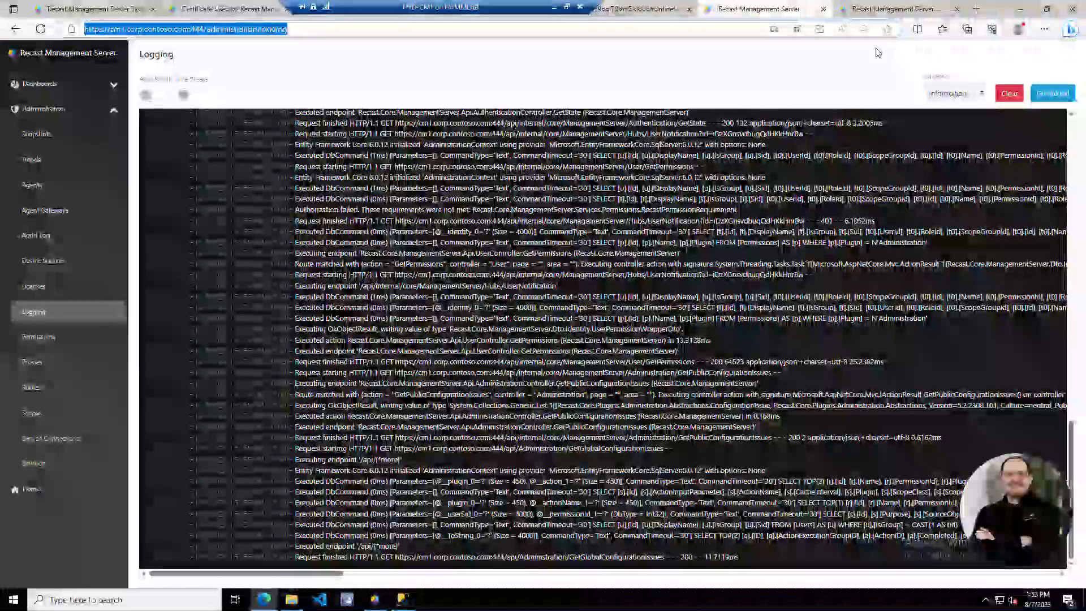
- Set log level to Warning, clear, enable line breaks, disable auto scroll, download, then view Agents
left_click(955, 93)
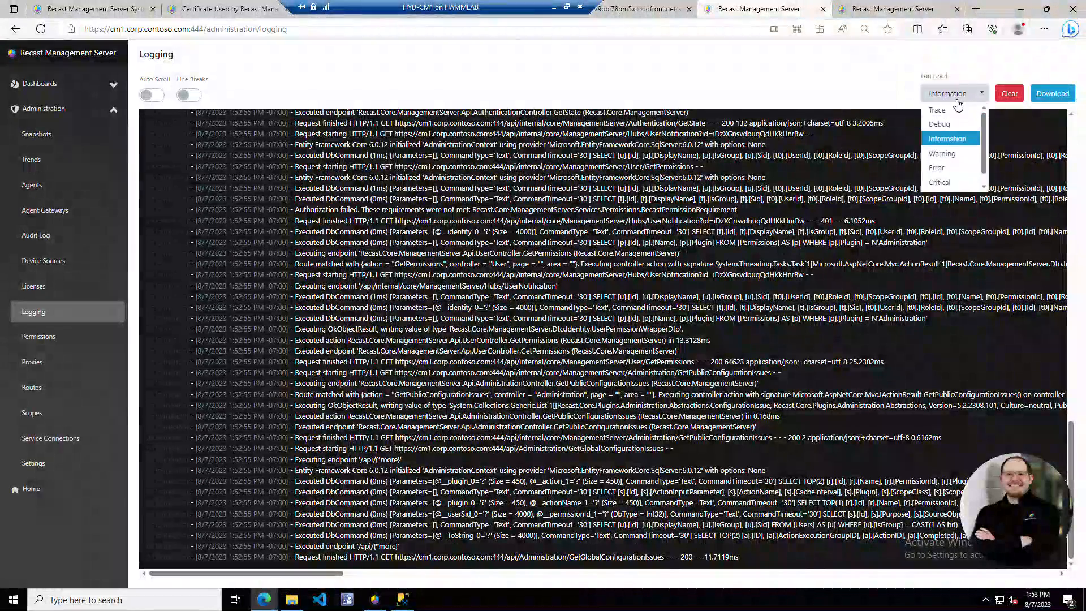
left_click(944, 154)
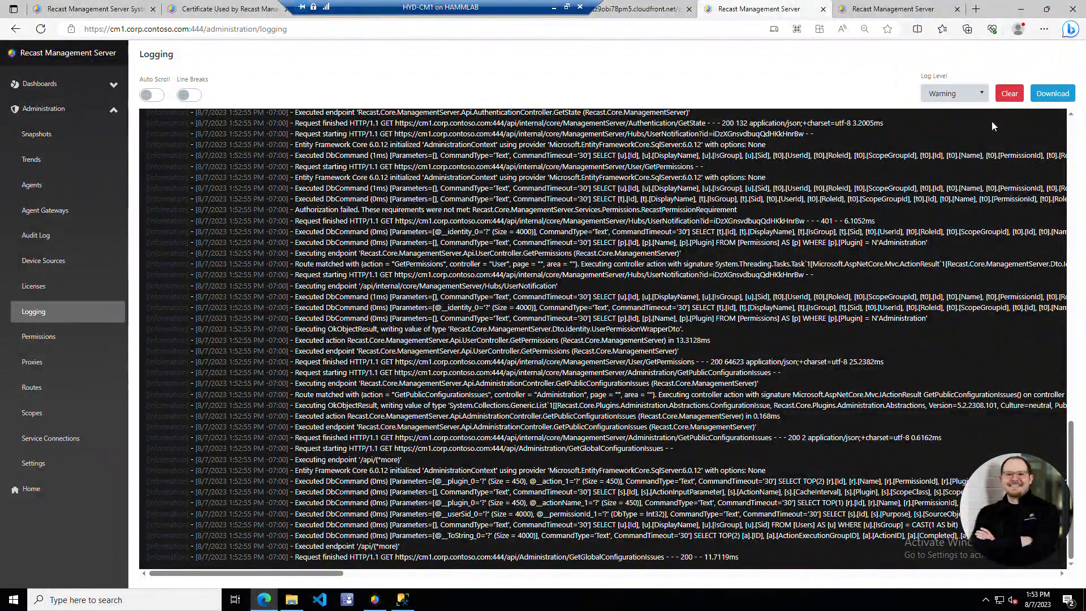
left_click(1009, 93)
left_click(197, 97)
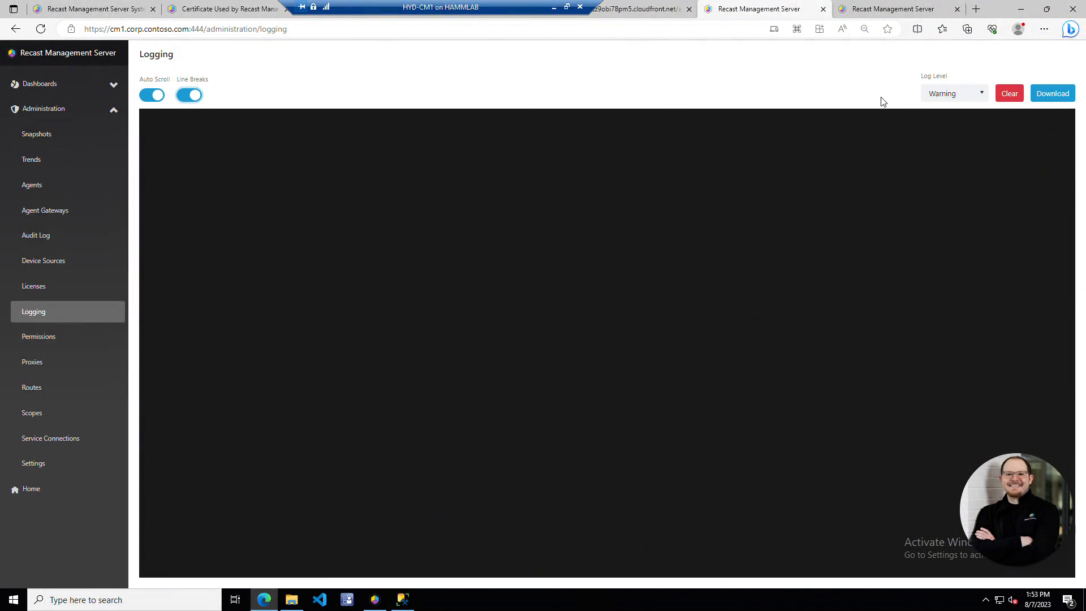
left_click(157, 100)
left_click(1040, 96)
left_click(345, 89)
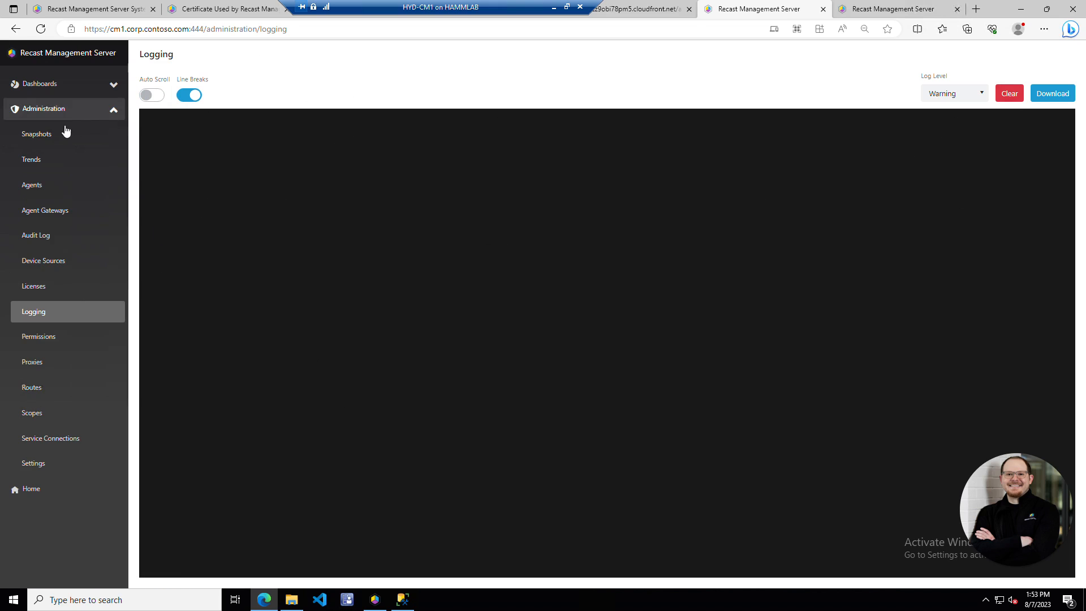
left_click(50, 189)
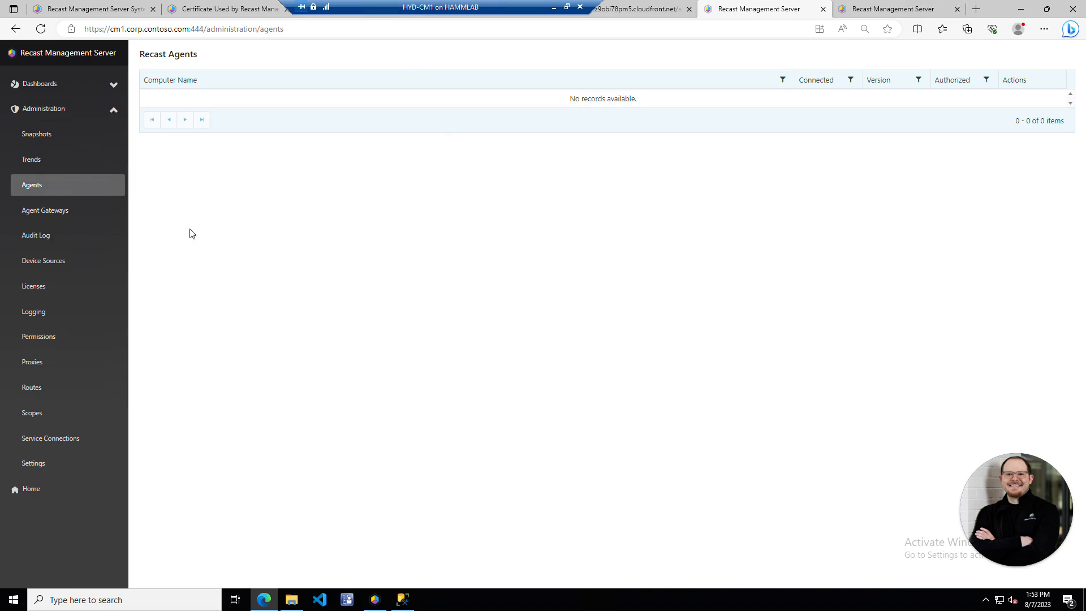
- Browse the server settings list and bring up the MaxAuditLogAge edit dialog
left_click(38, 465)
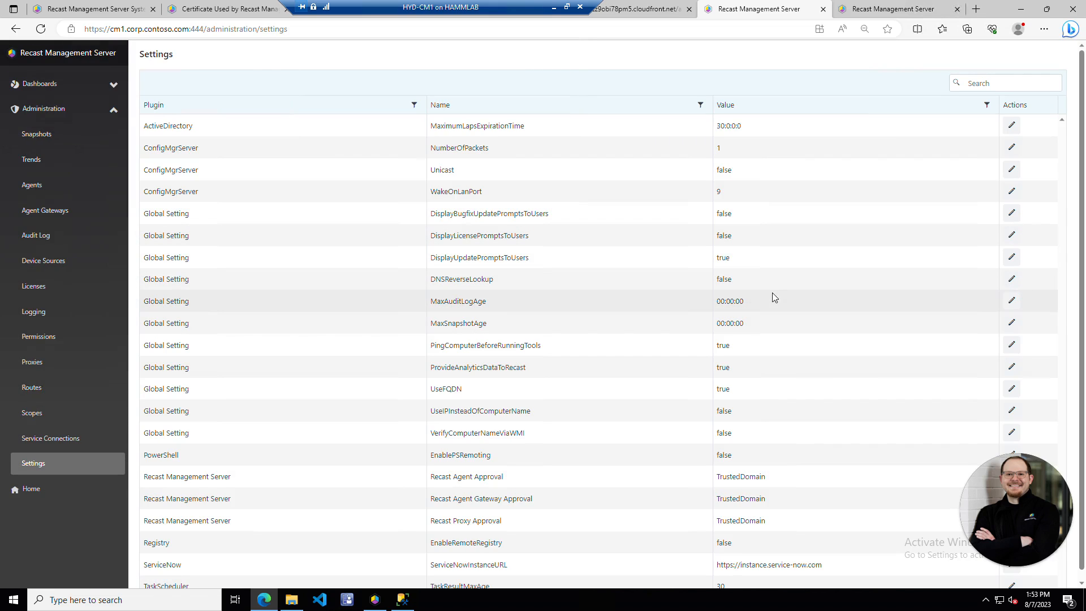
scroll(774, 327, "down", 1)
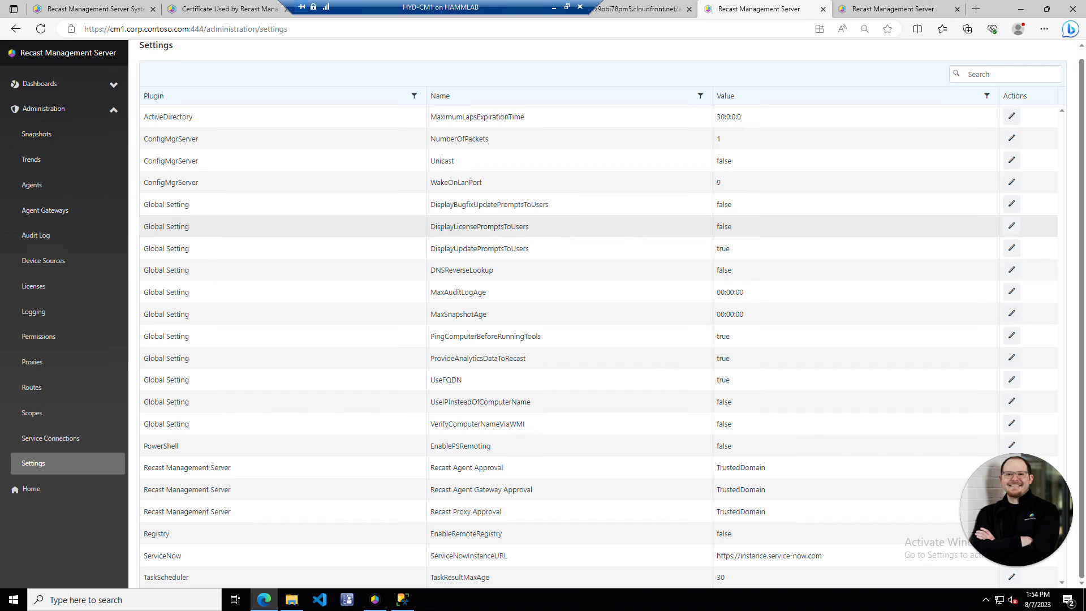
left_click_drag(430, 228, 586, 223)
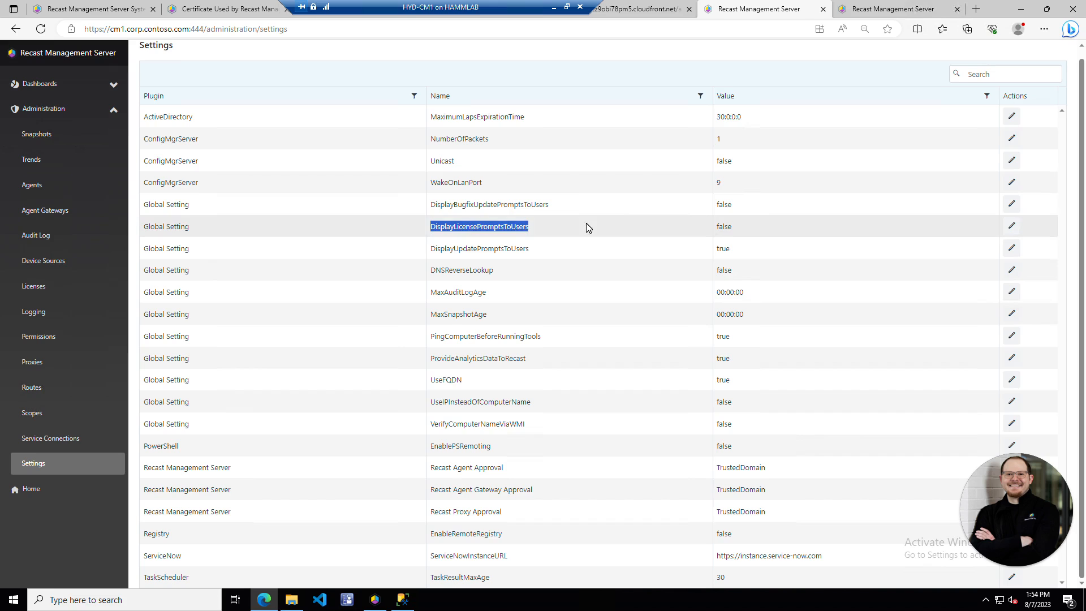
left_click(557, 232)
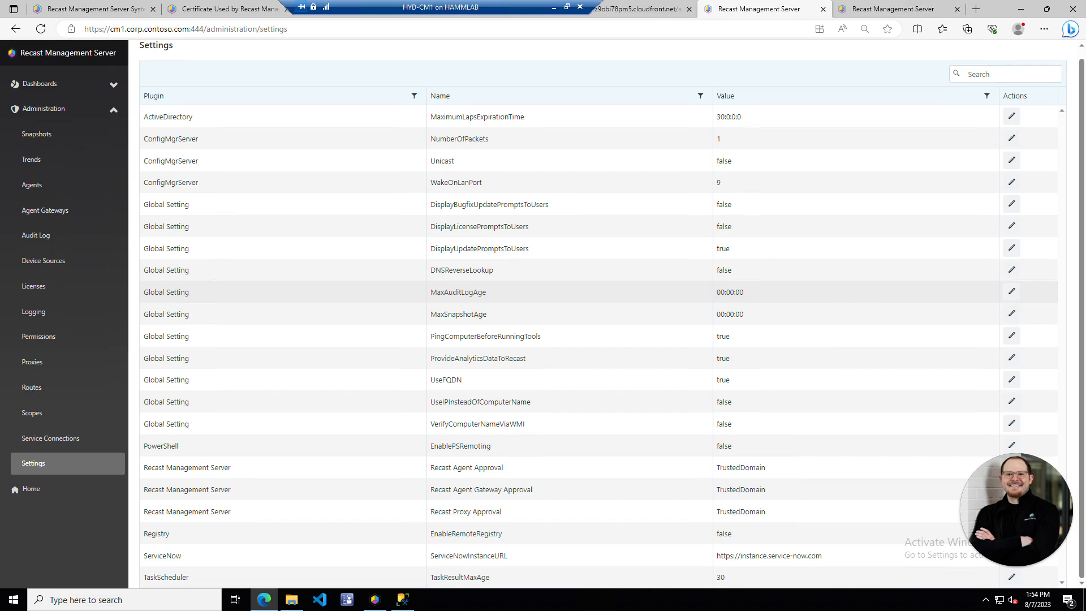
left_click(1011, 291)
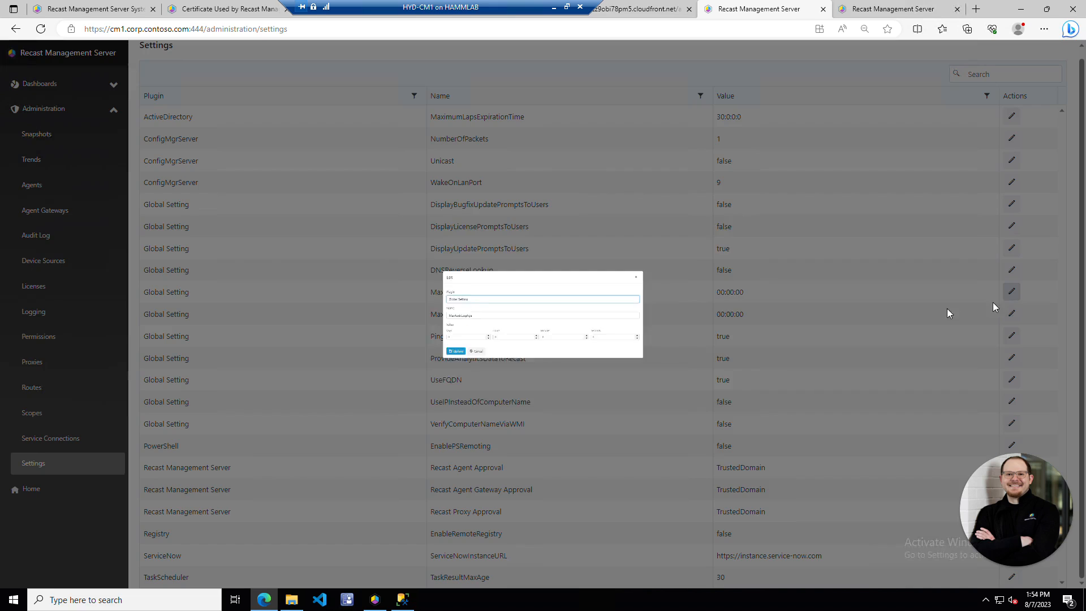
- Set MaxAuditLogAge to 7 days and update it
left_click(383, 365)
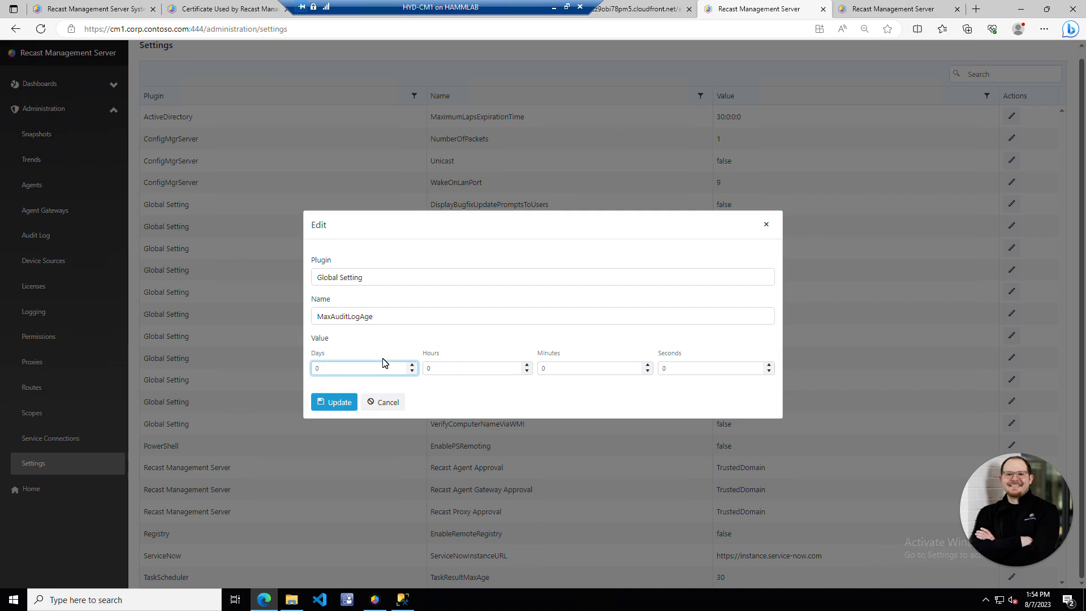
key("BackSpace")
key("Tab")
key("shift+Tab")
type("7")
key("Tab")
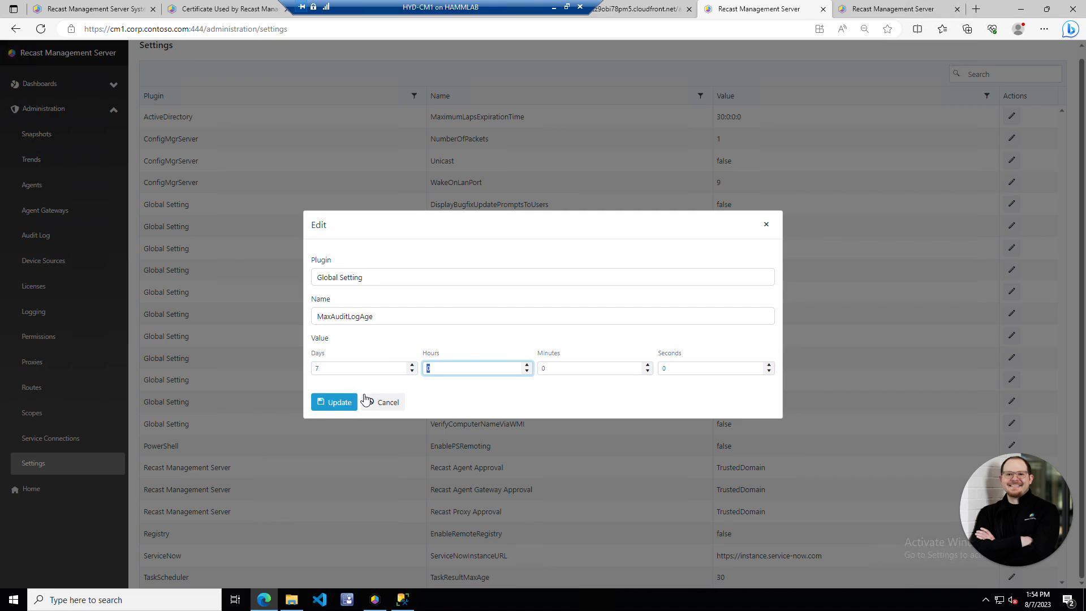
left_click(332, 402)
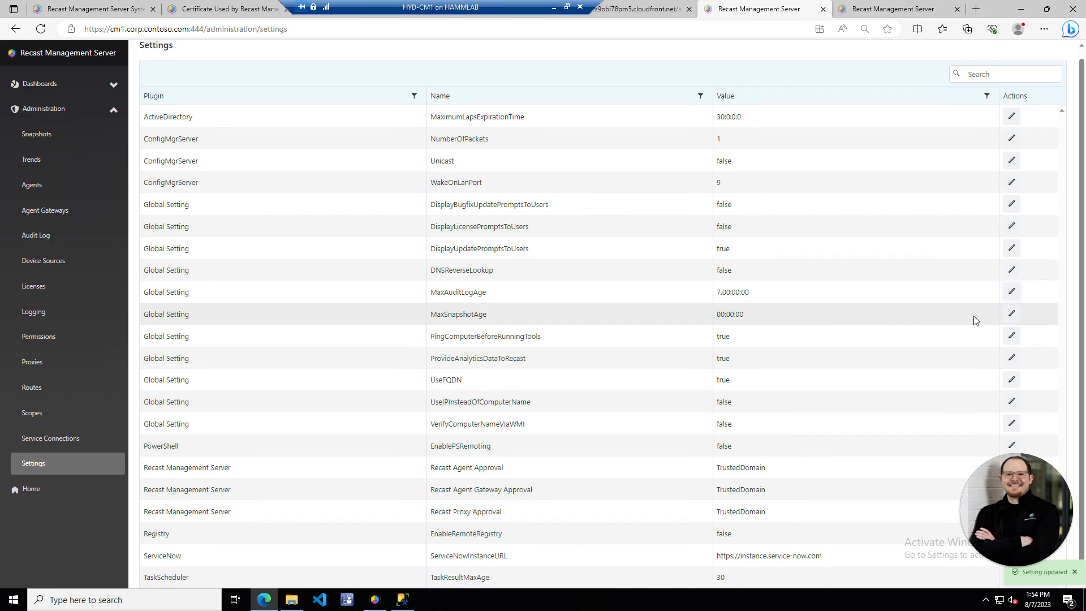
- Set MaxSnapshotAge to 7 days and update it
left_click(1011, 314)
left_click(388, 368)
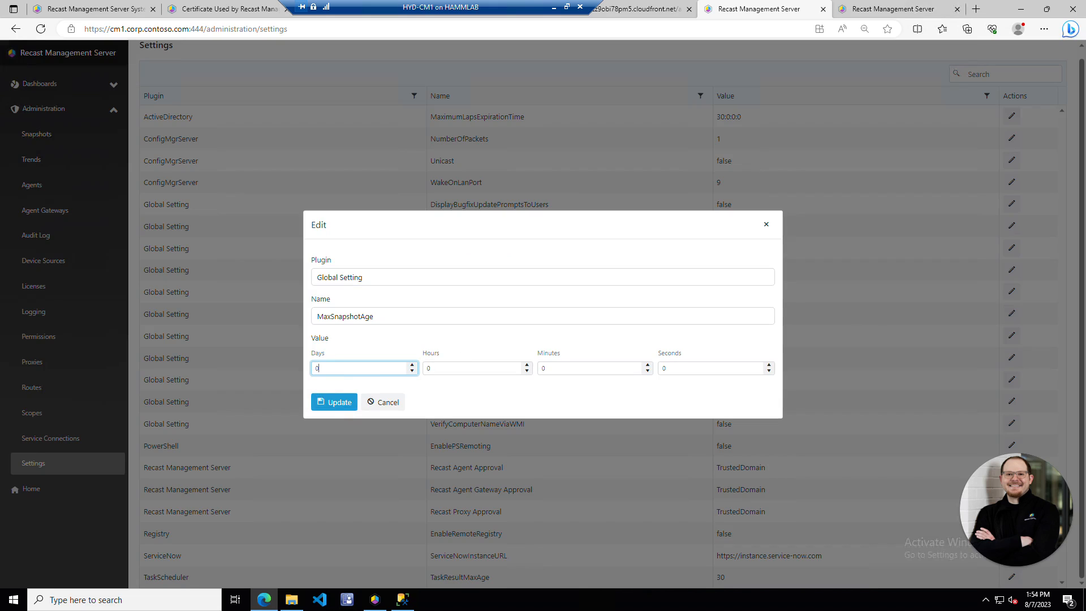
key("Tab")
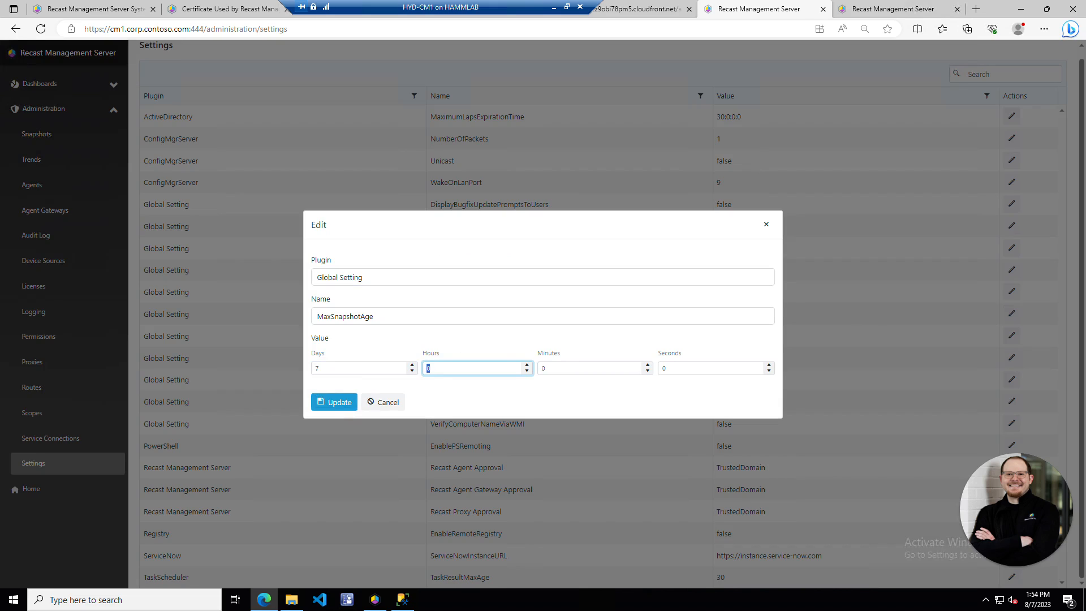
left_click(345, 403)
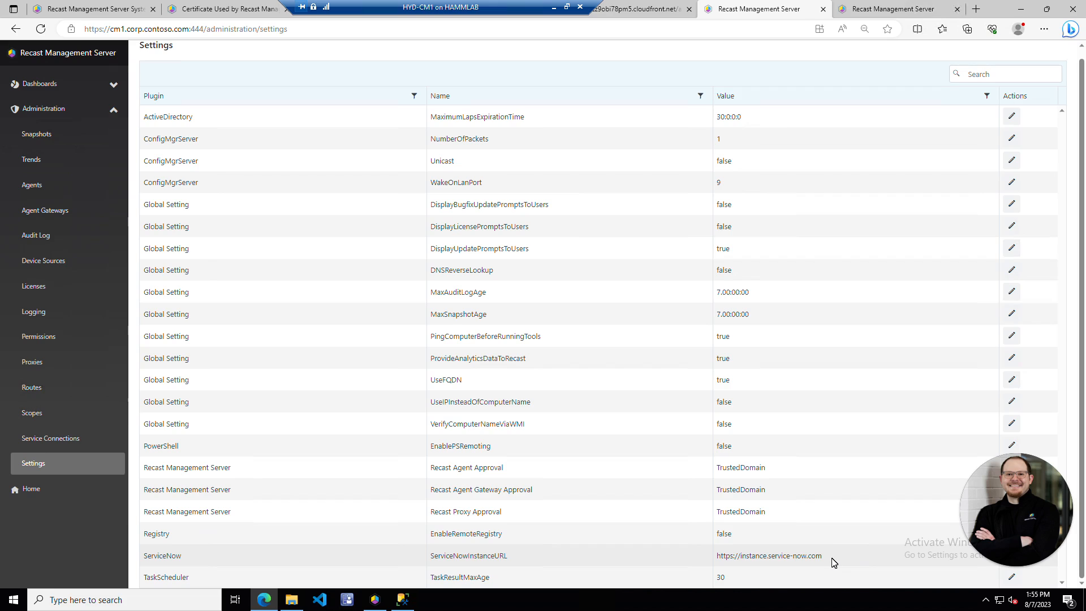
- Expand the Dashboards section in the sidebar and bring up Edge's Settings and more menu
scroll(683, 379, "up", 1)
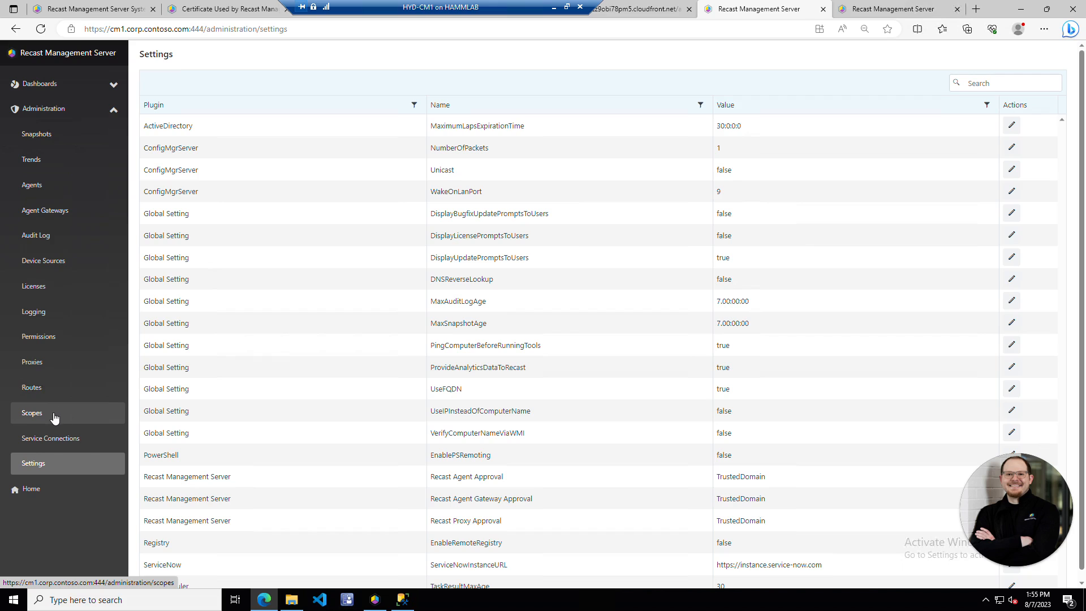
left_click(106, 85)
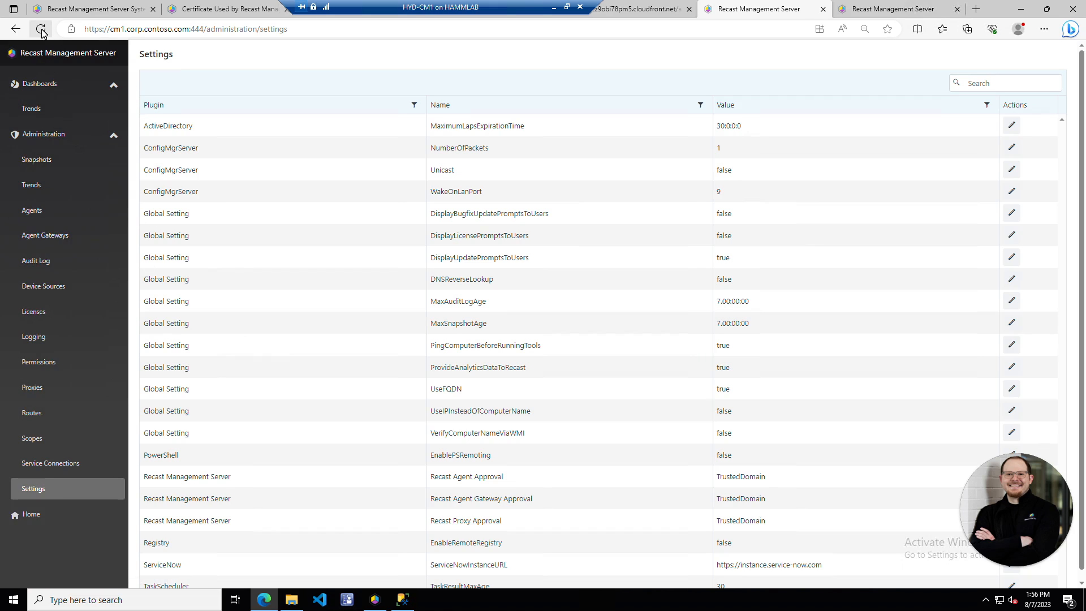
left_click(1044, 29)
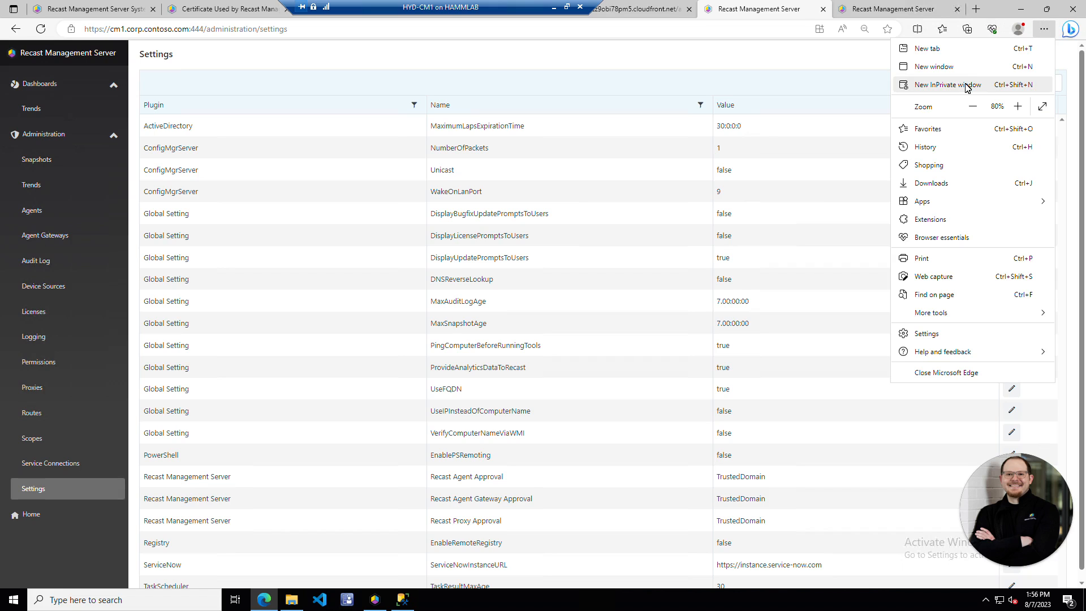
- Open a New InPrivate window and load cm1.corp.contoso.com:444
left_click(966, 86)
type("cm1")
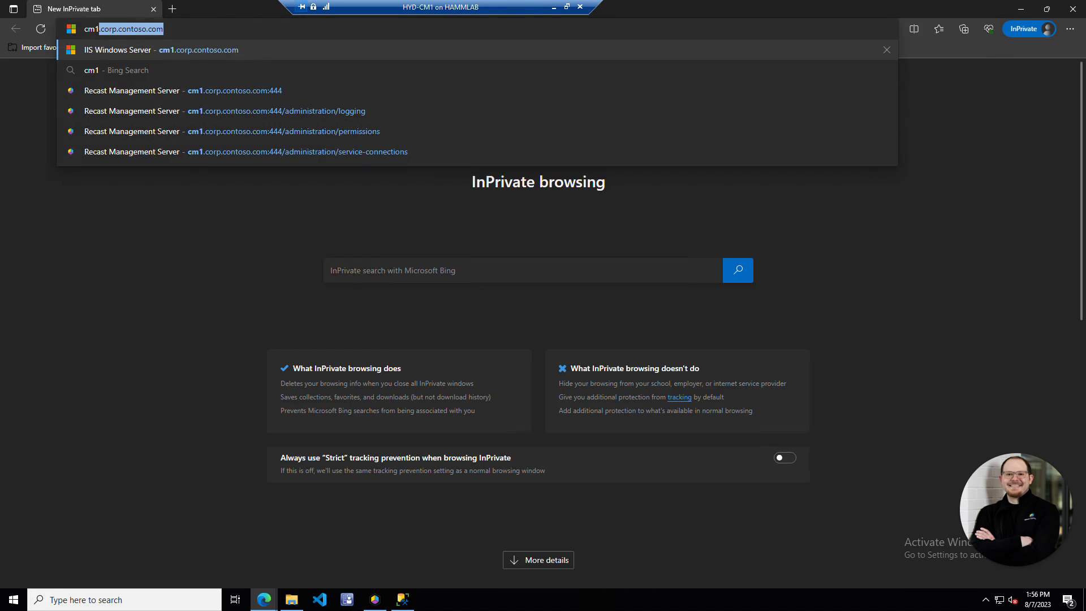
key("End")
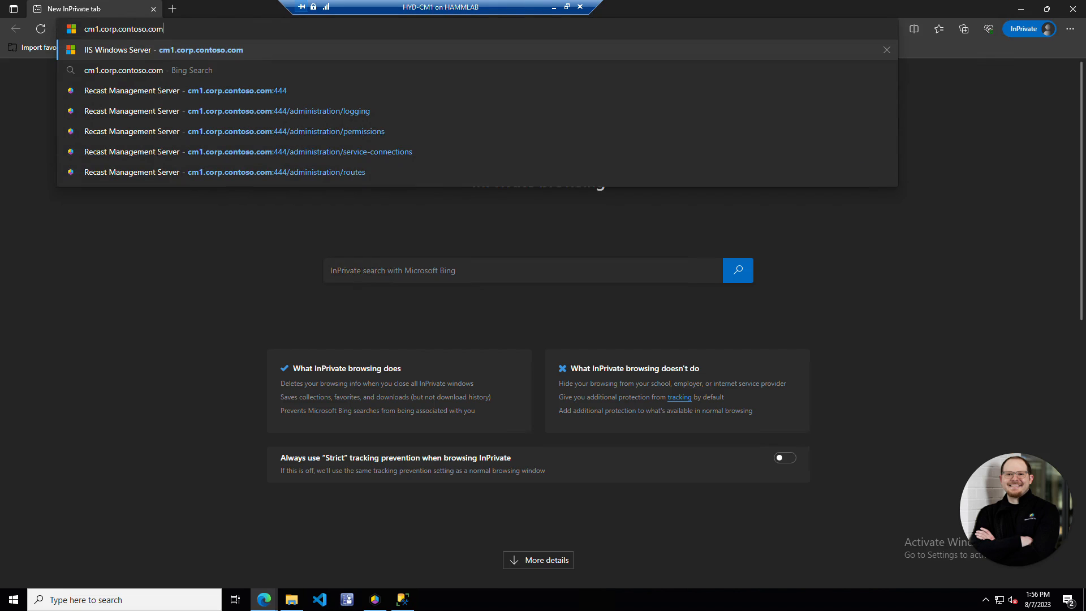
type(":444")
key("Return")
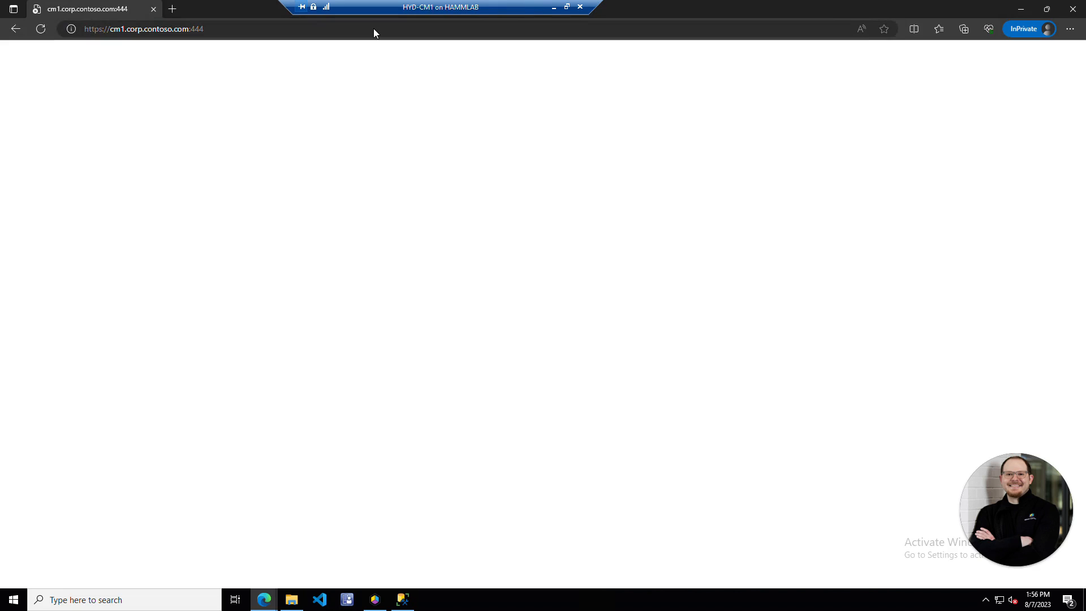
- Sign in to the portal with the lab admin username and password
type("LabAdmin")
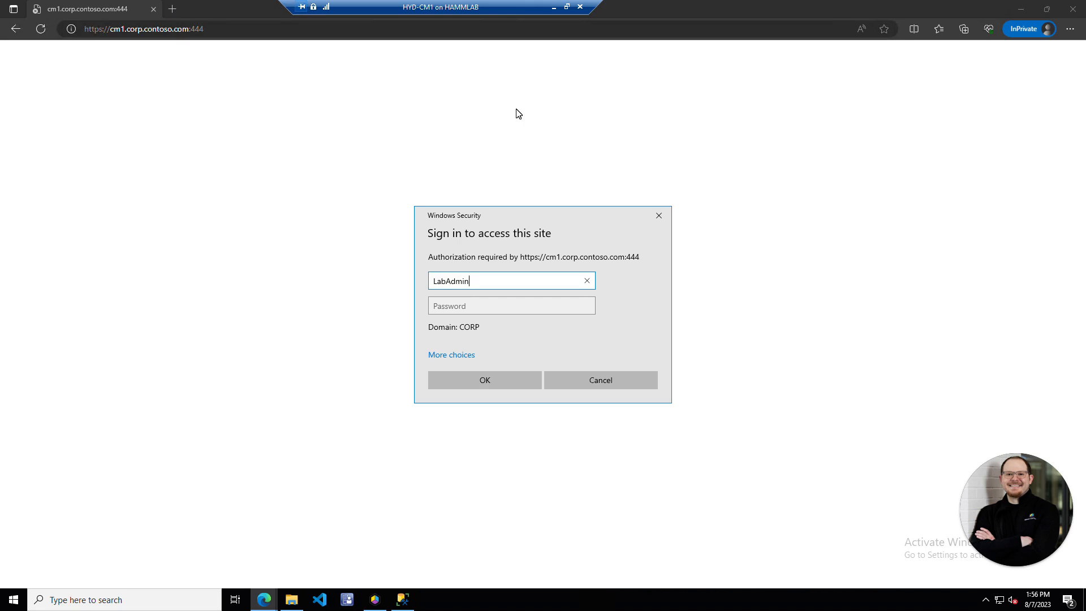
key("Tab")
type("P@ssw0rd")
key("Return")
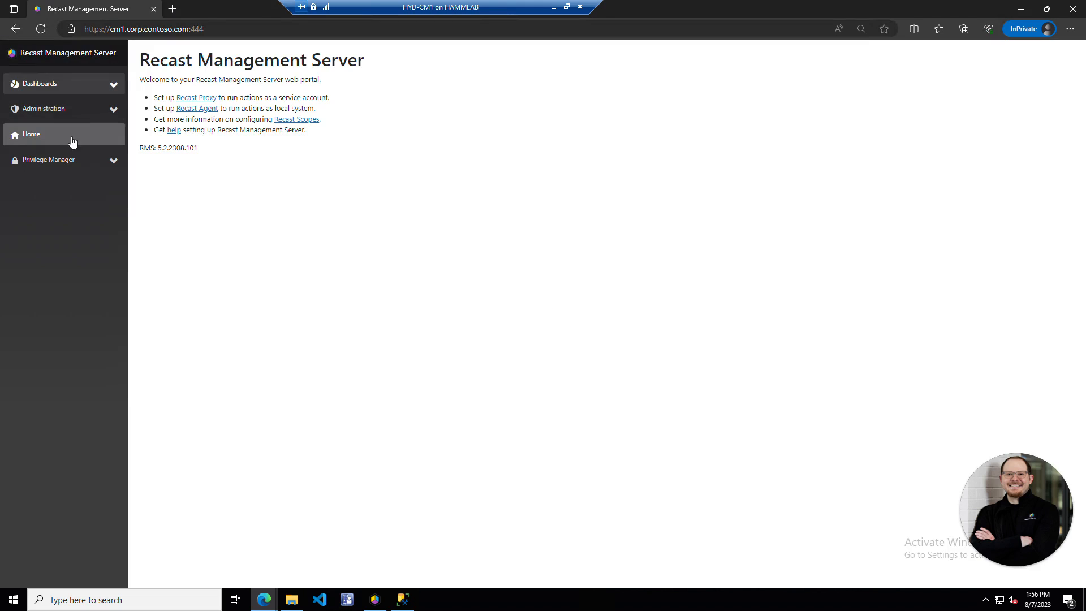
- Scan corp.contoso.com and CHQ connections from AD Cleanup, then list the 7 devices found in both
left_click(111, 91)
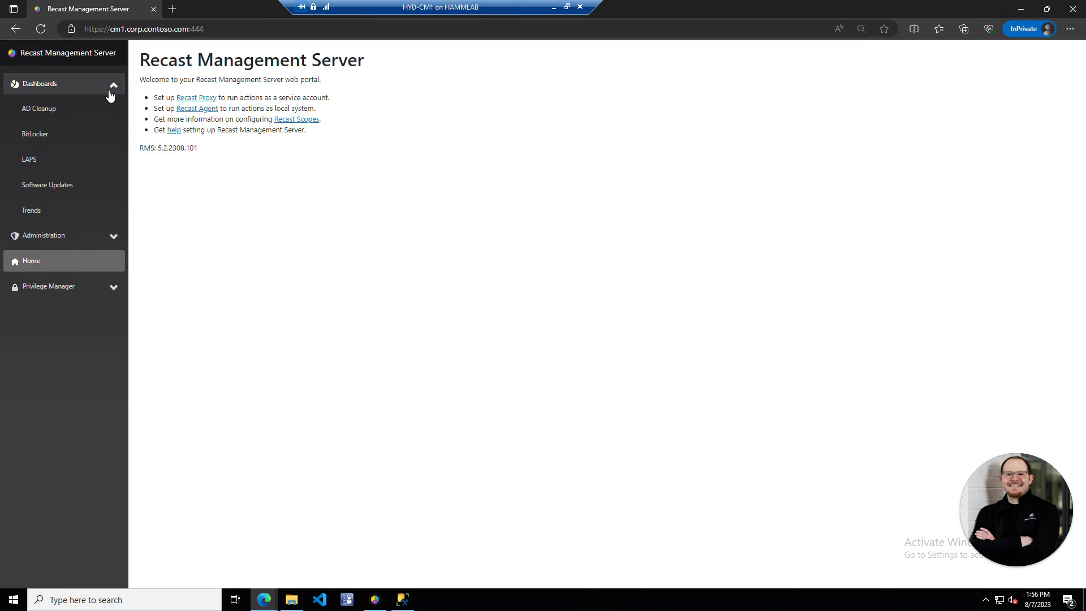
left_click(79, 113)
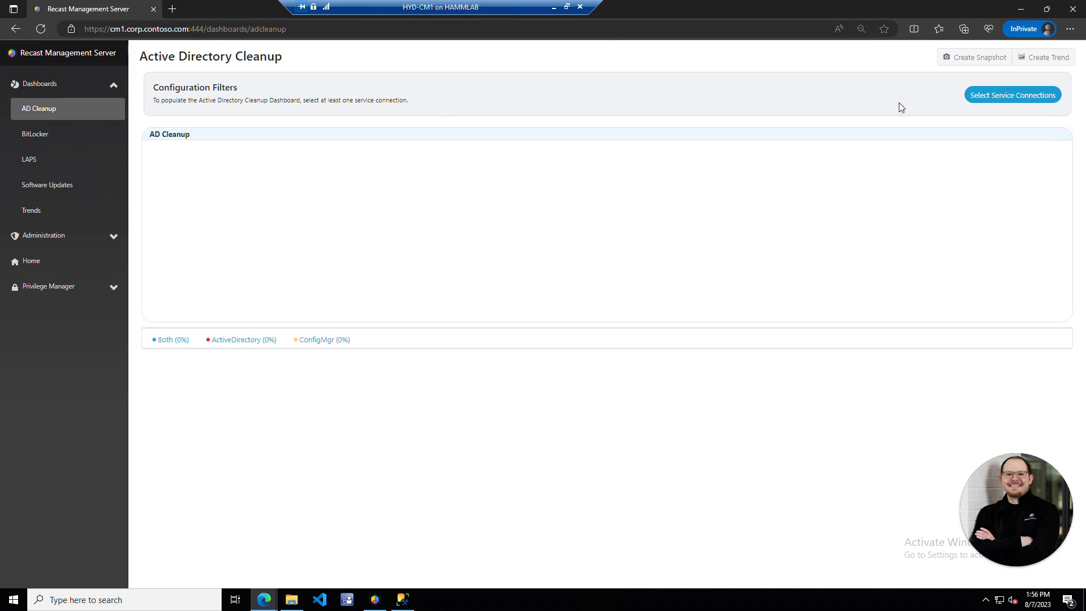
left_click(998, 96)
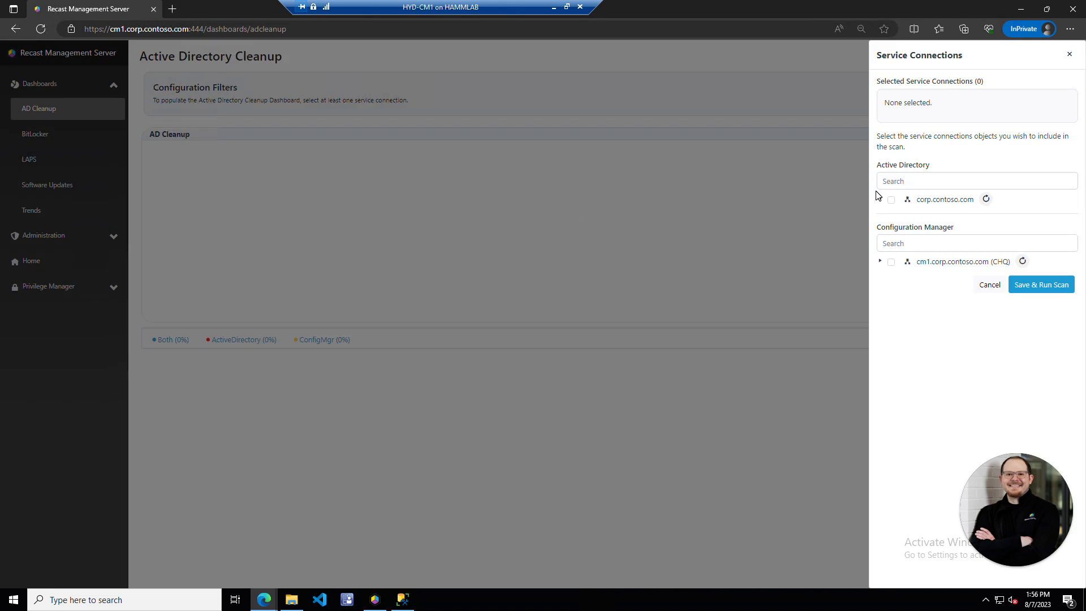
left_click(890, 201)
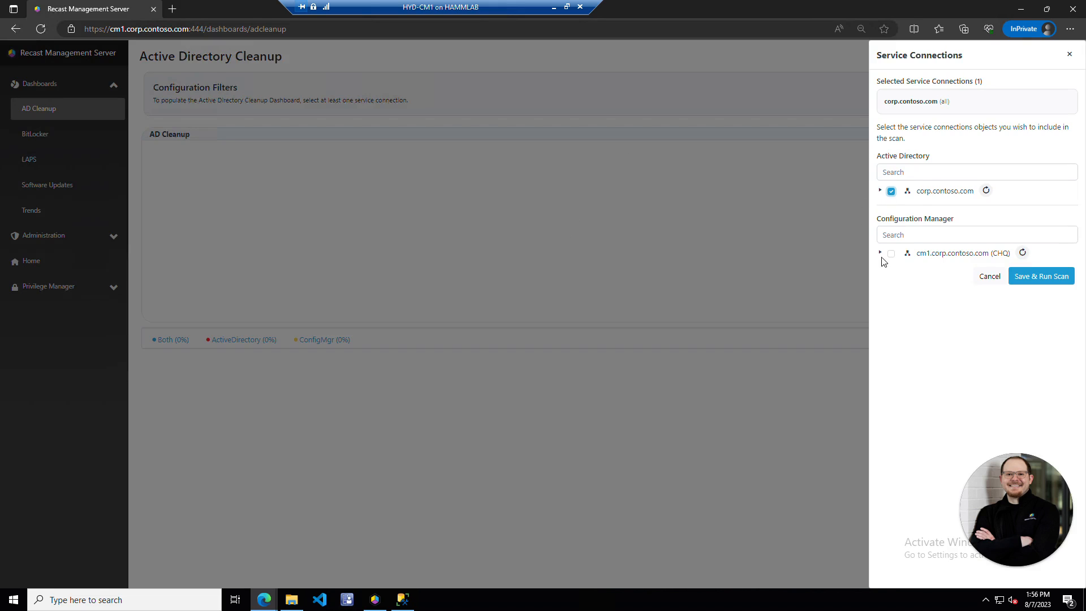
left_click(891, 263)
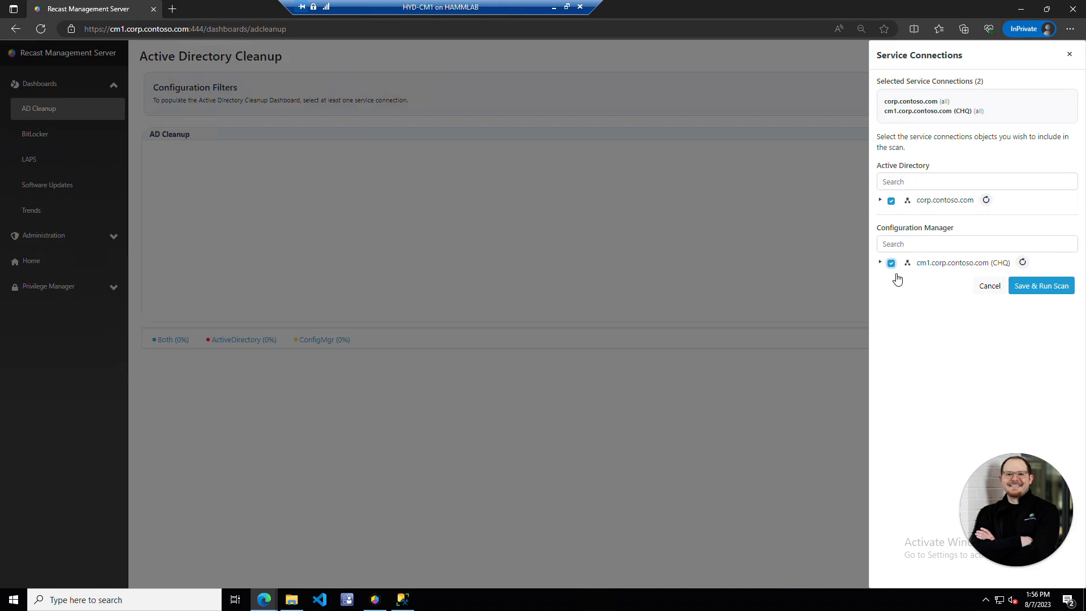
left_click(1042, 286)
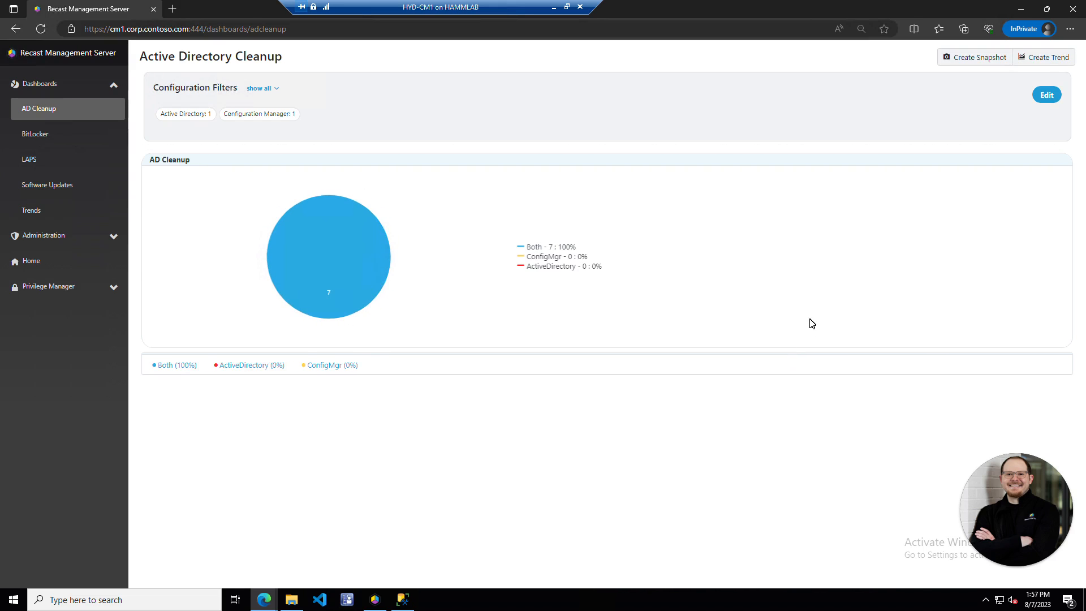
left_click(343, 252)
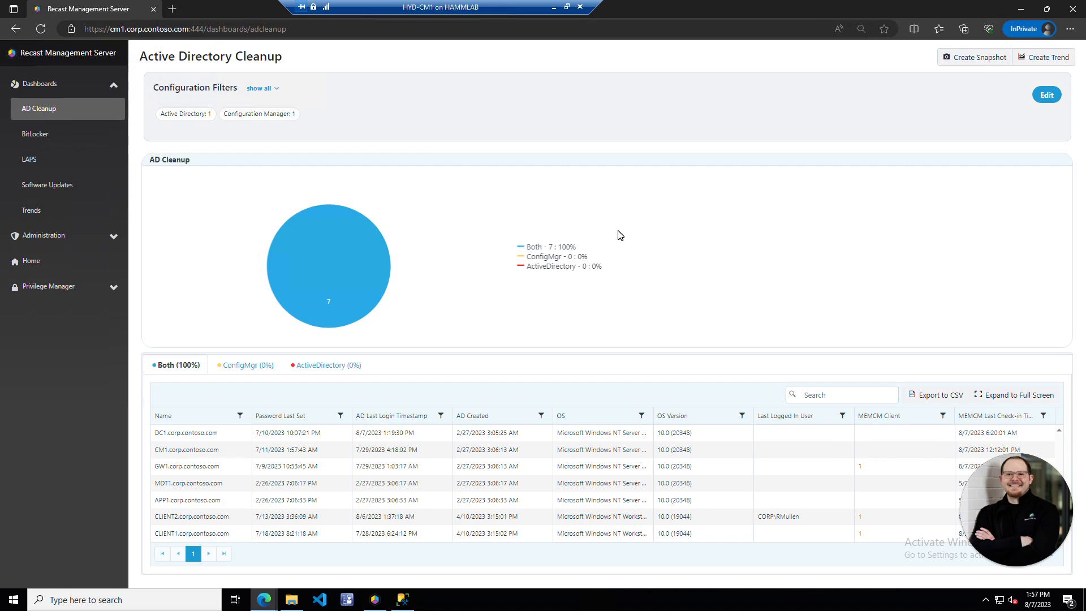
- Create a dashboard snapshot named 'Snapshot of AD Cleanup 8-7'
left_click(974, 57)
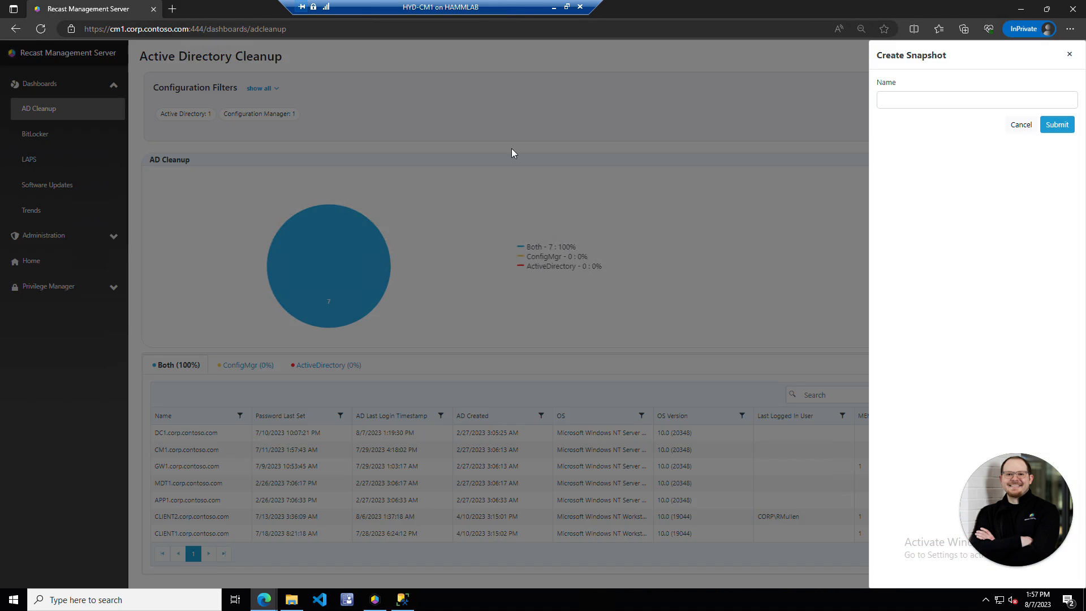
left_click(899, 101)
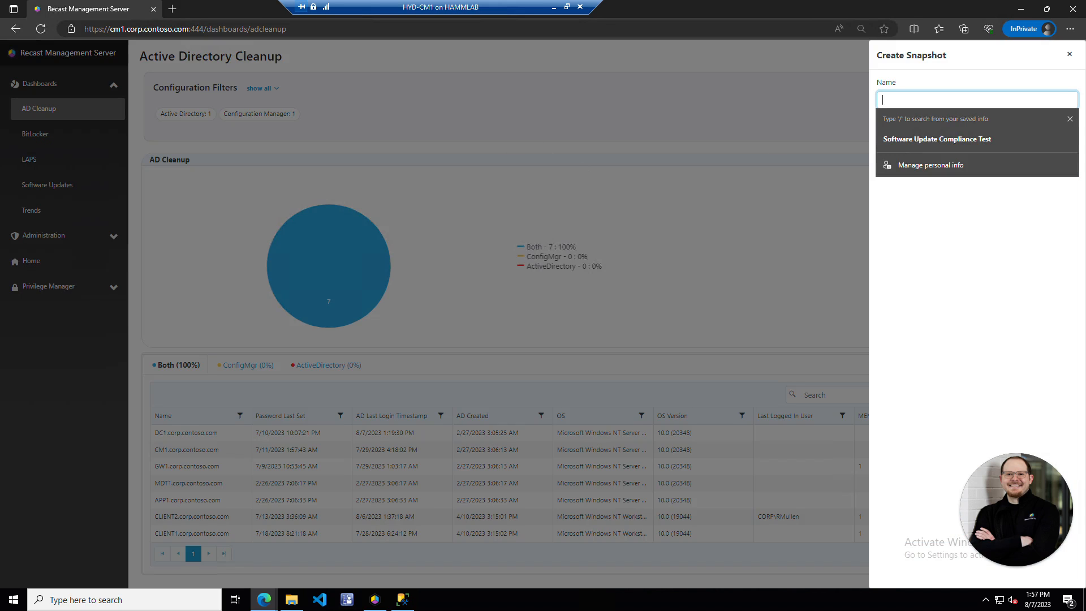
type("Snap")
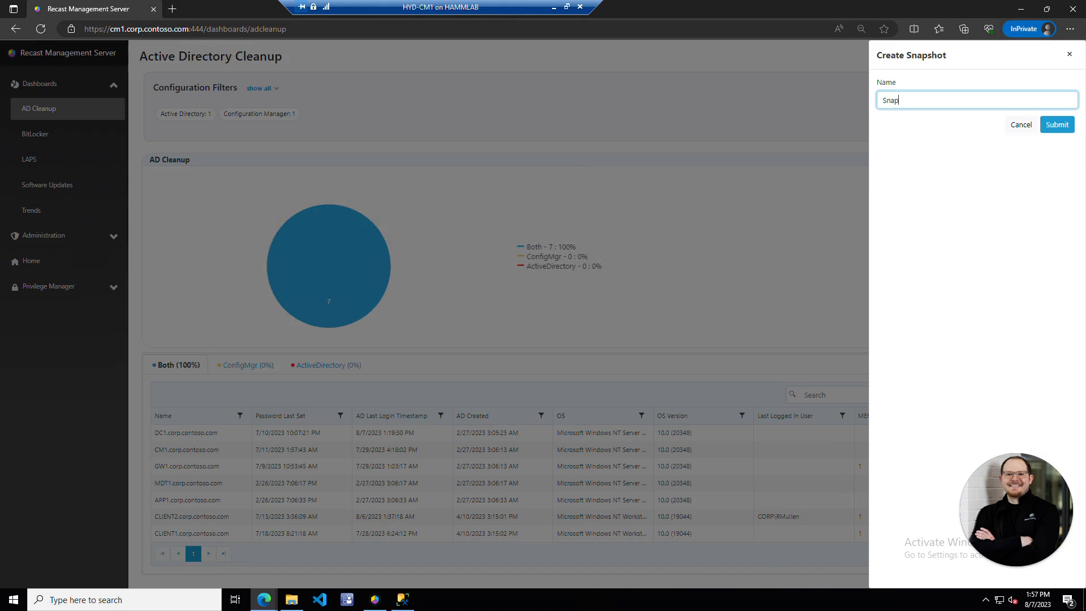
type("shot of AD Cleanup 8-7")
left_click(1057, 125)
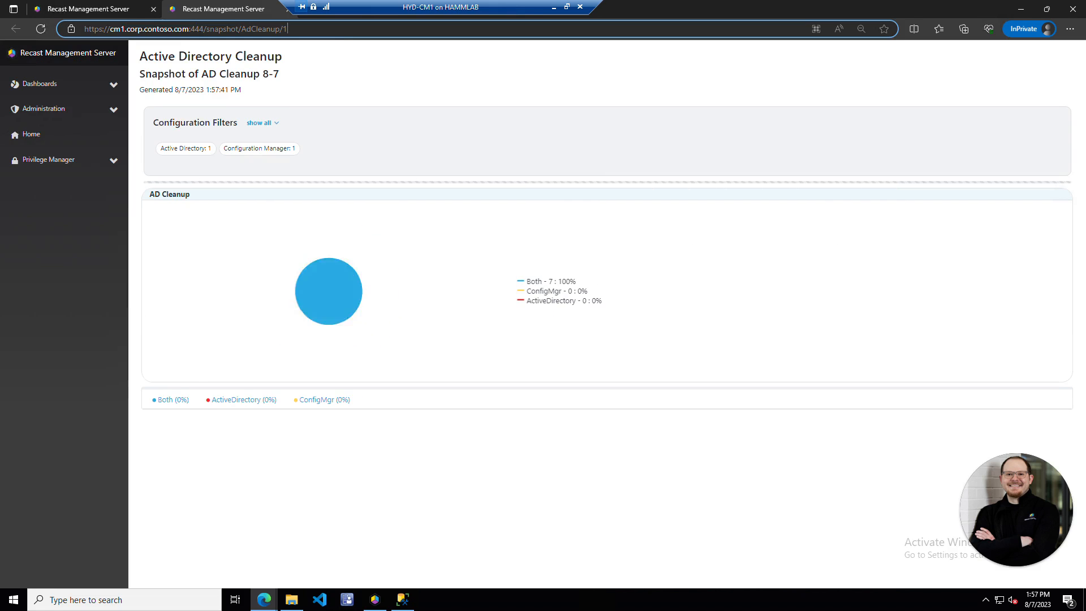
- Open the snapshot's URL in a new private tab, then close the extra snapshot tabs
left_click(324, 29)
key("ctrl+c")
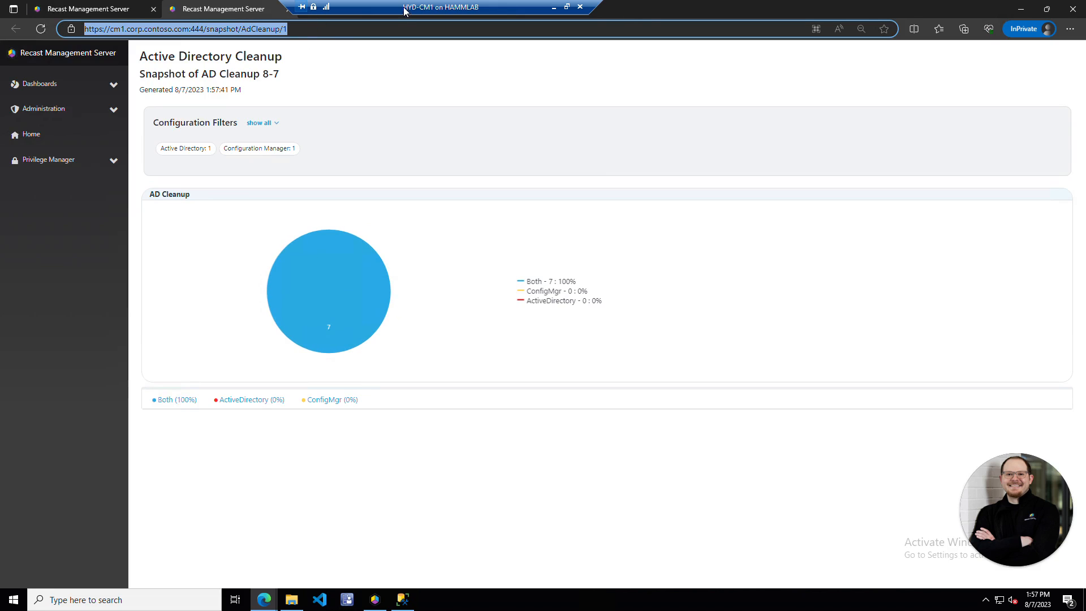
left_click(301, 8)
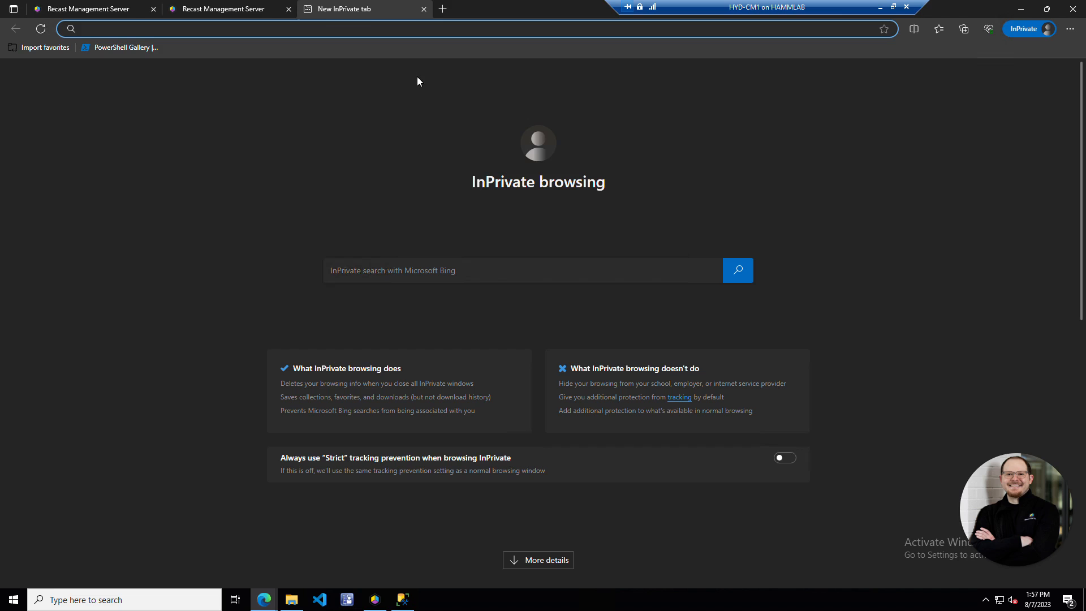
key("ctrl+v")
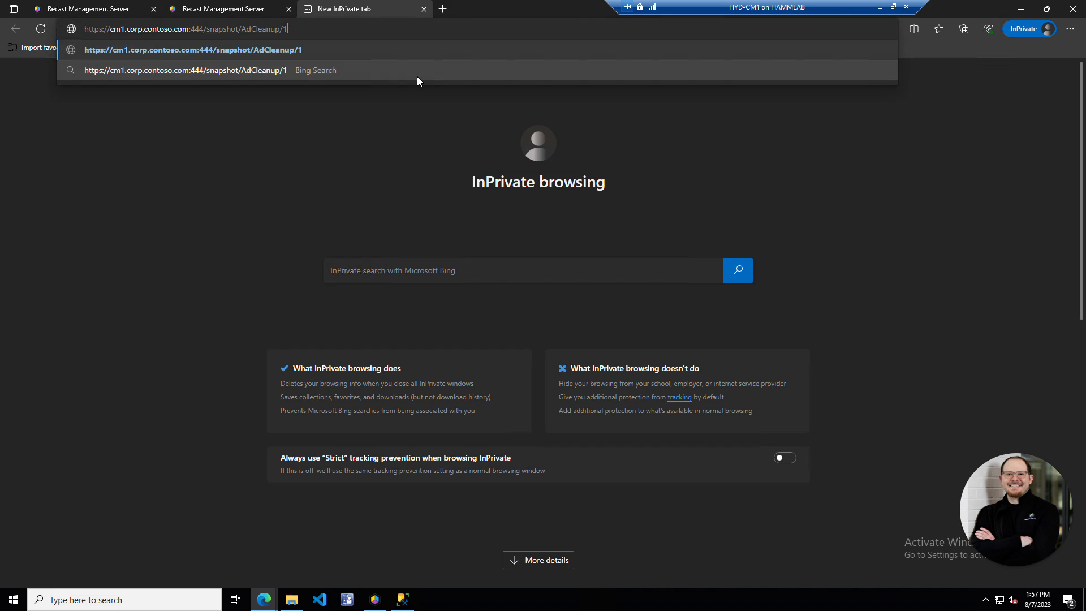
key("Return")
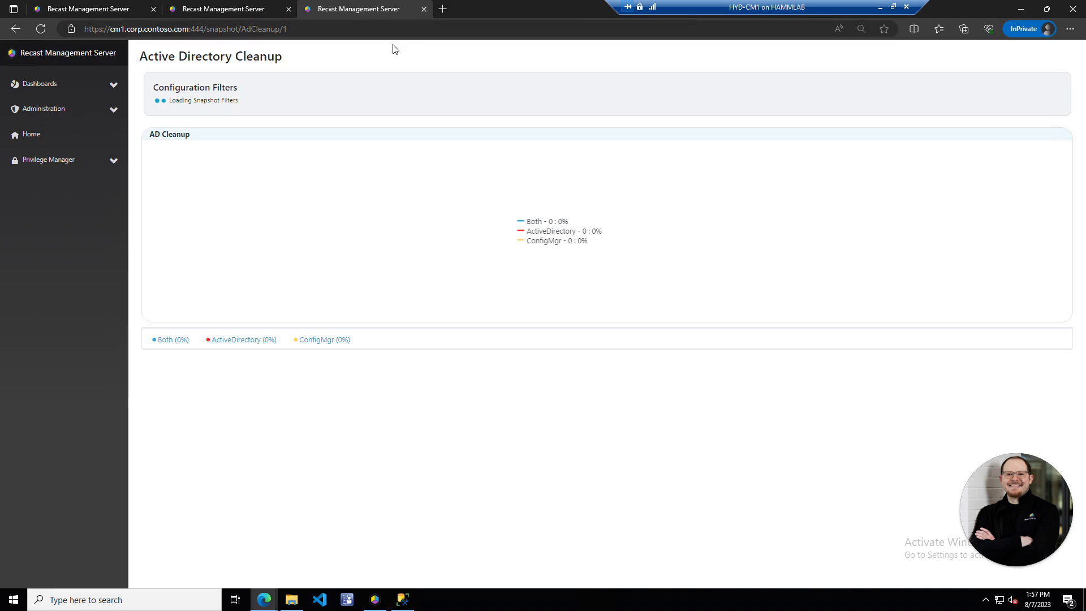
mouse_move(359, 284)
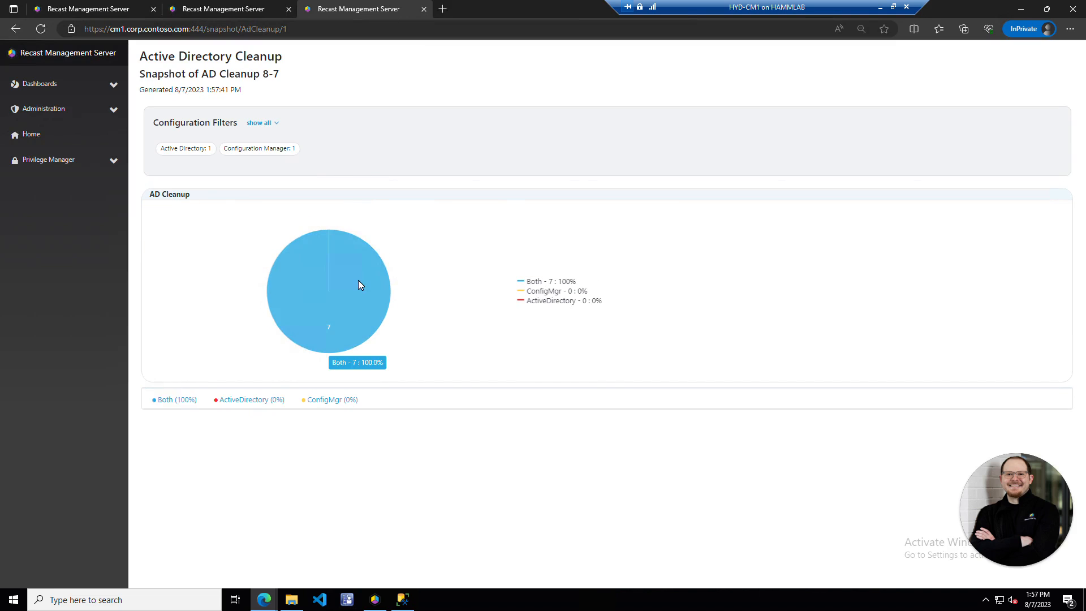
left_click(424, 9)
left_click(347, 26)
left_click(289, 9)
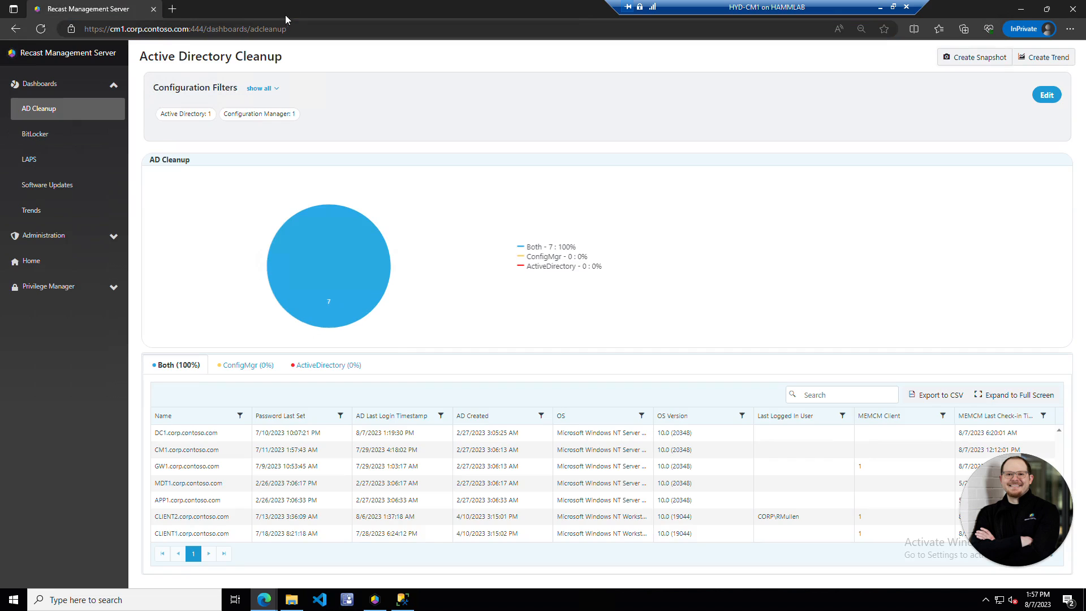
- Create a trend repeating every week on Sunday at 01:00 AM
left_click(1057, 60)
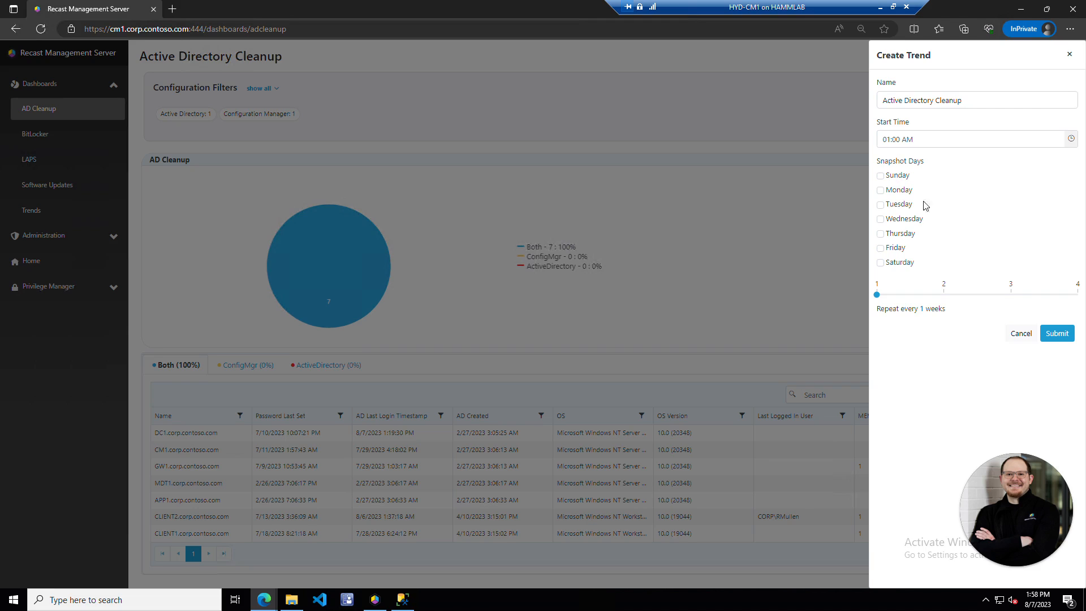
left_click(880, 177)
left_click(1056, 335)
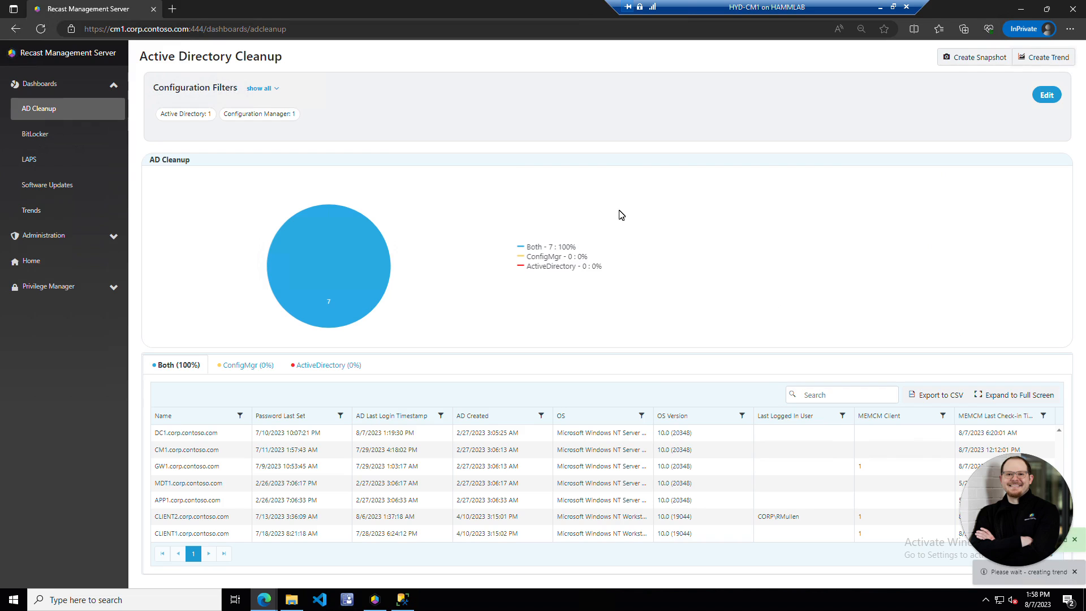
- View the Trends dashboard's four compliance charts and expand the Administration section
left_click(62, 219)
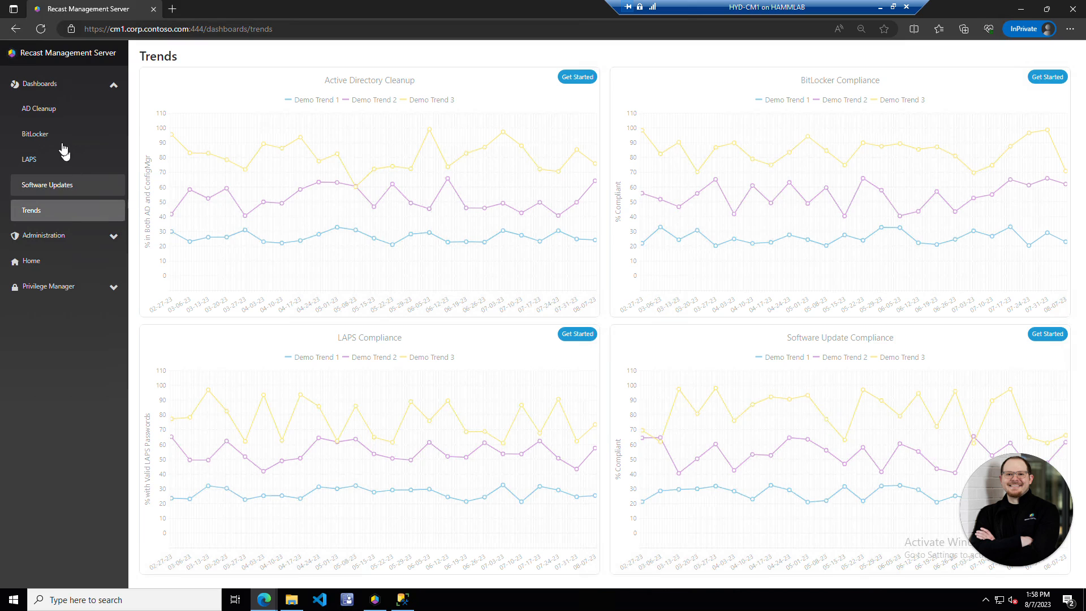
left_click(65, 235)
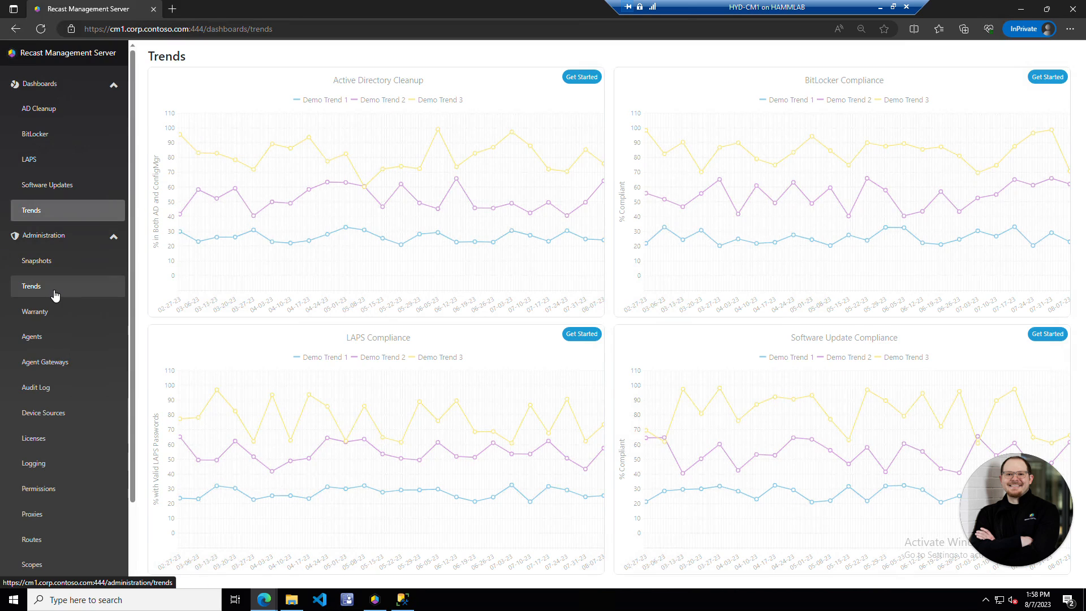
scroll(54, 331, "down", 2)
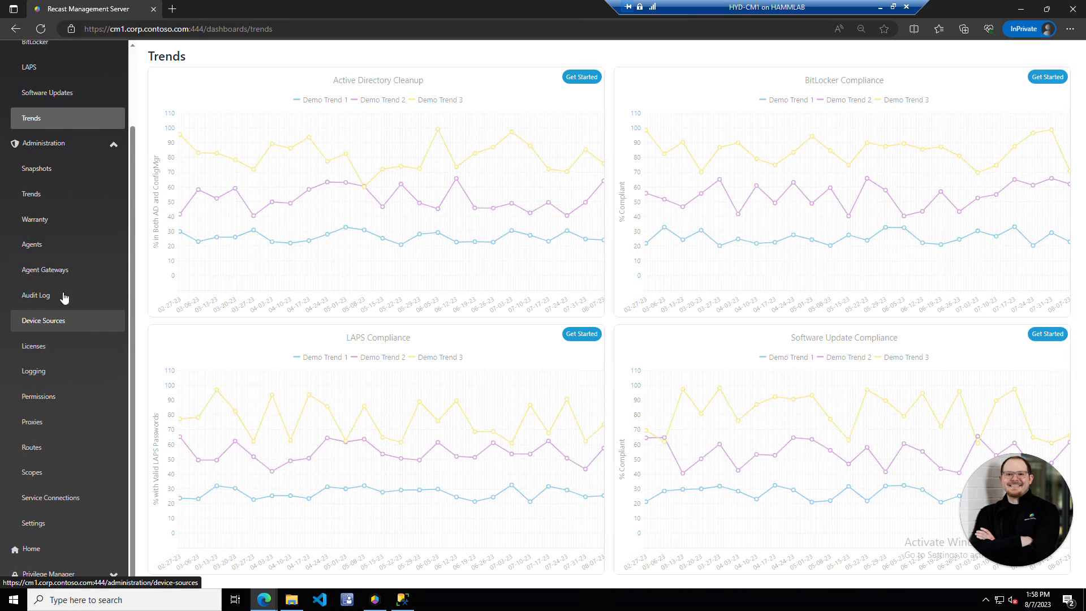
- Open the Warranty administration page and check that no warranty scan runs are listed
left_click(45, 222)
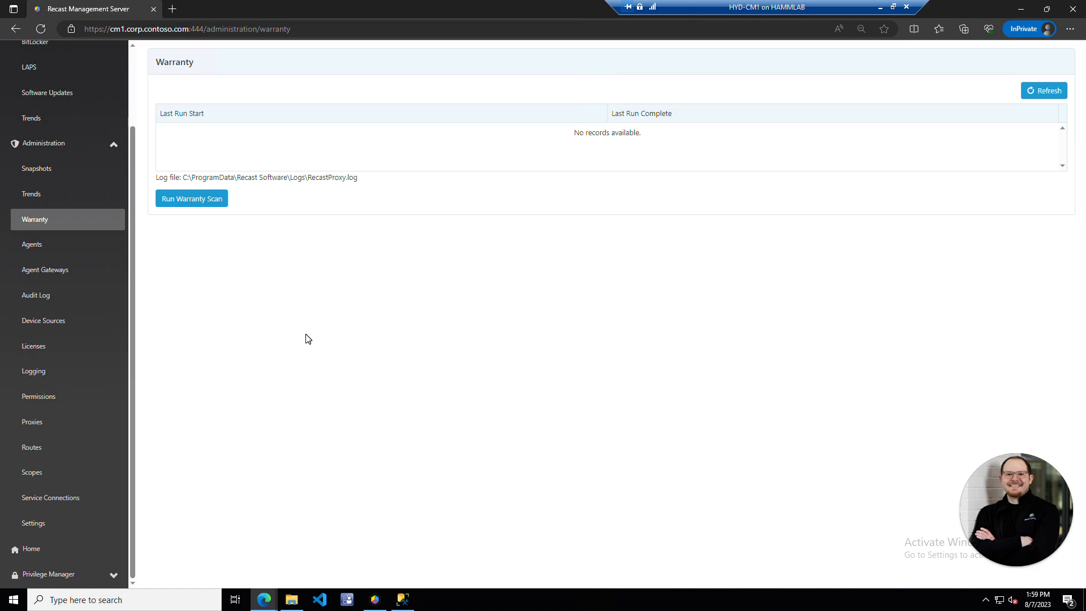
scroll(107, 286, "up", 3)
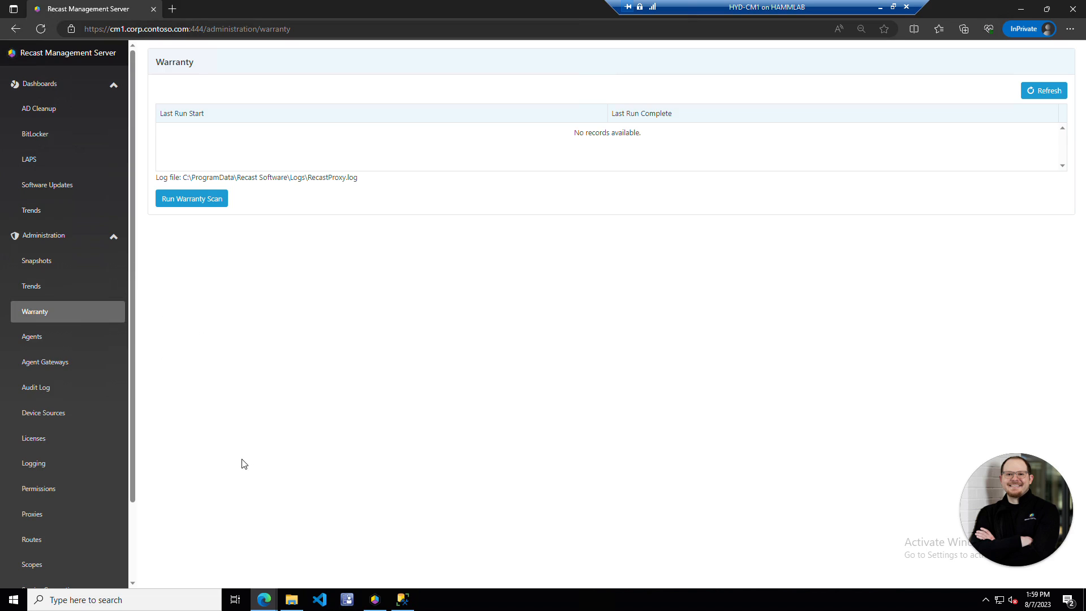
scroll(92, 348, "down", 3)
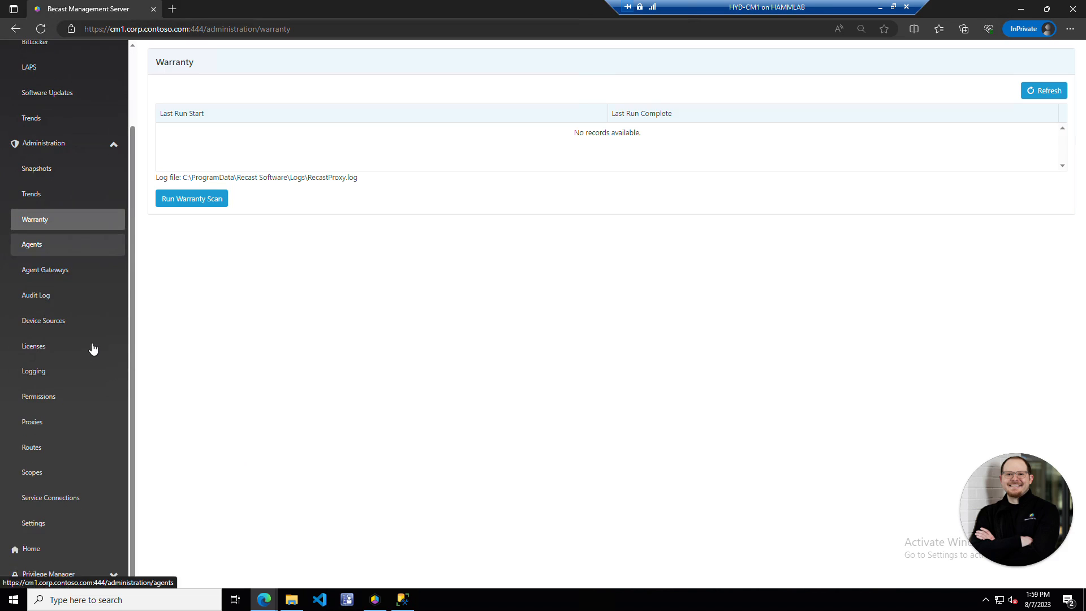